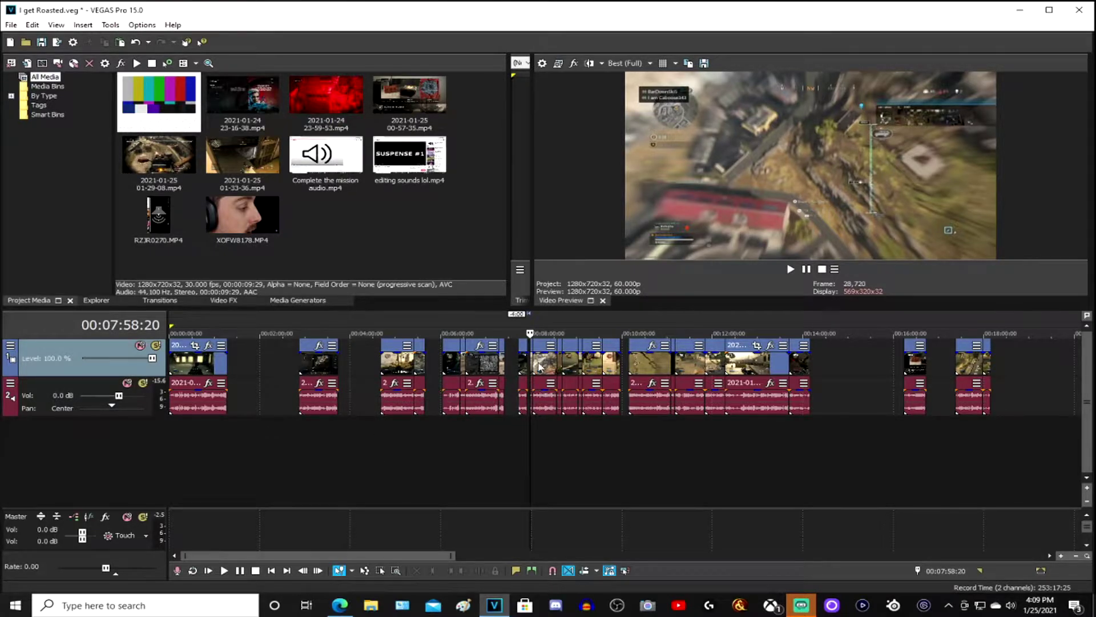
{"action": "scroll", "coordinate": [613, 422], "scroll_direction": "down", "scroll_amount": 5}
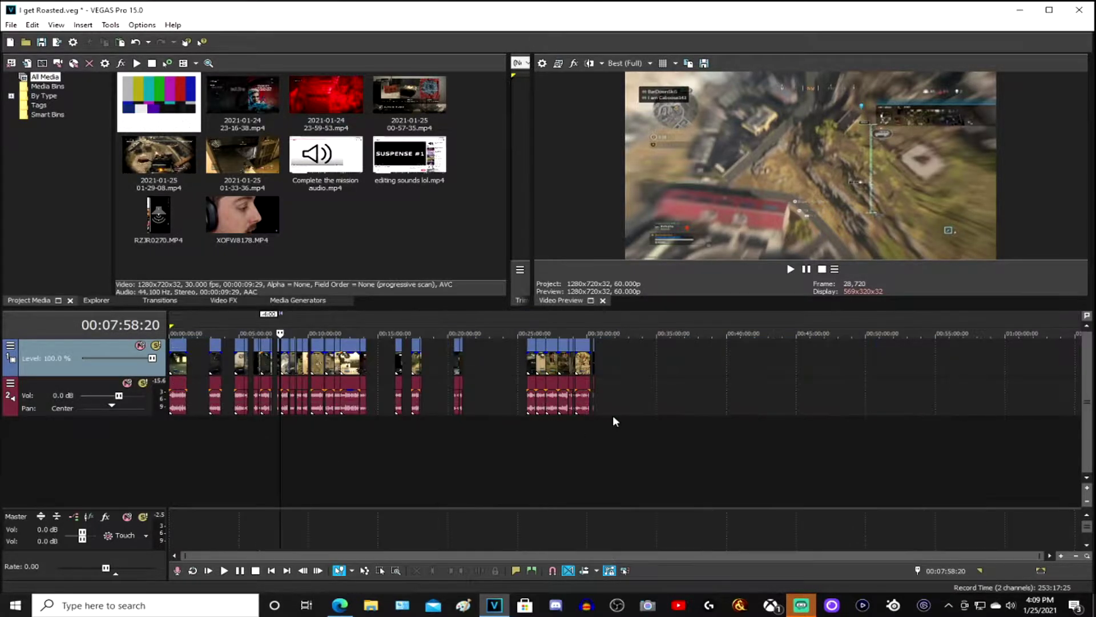
{"action": "scroll", "coordinate": [612, 416], "scroll_direction": "up", "scroll_amount": 2}
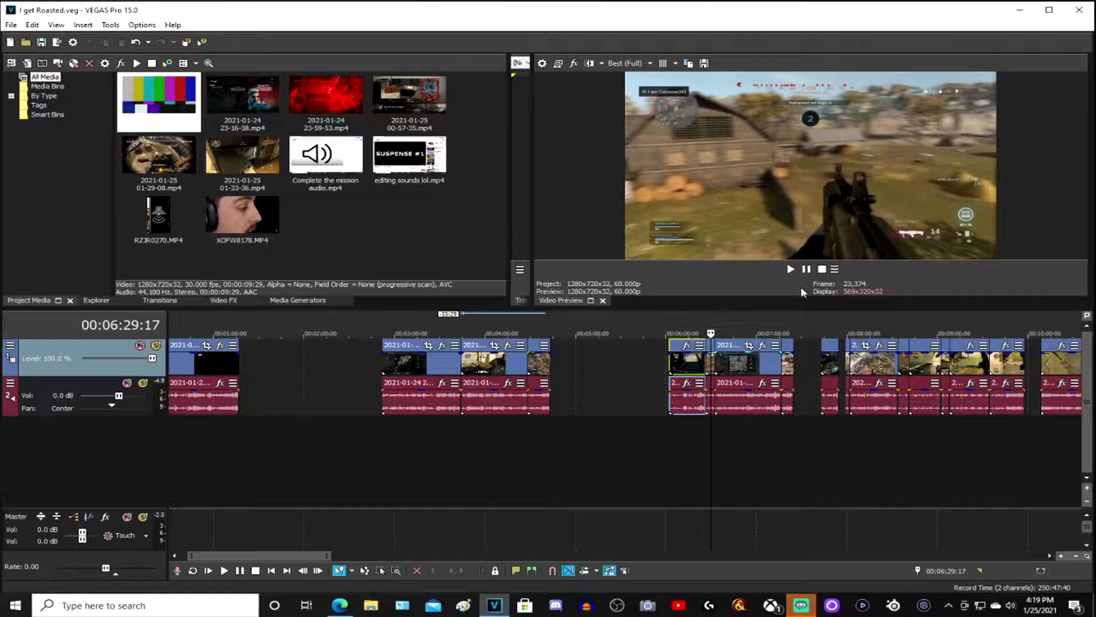
{"action": "key", "text": "ctrl+z"}
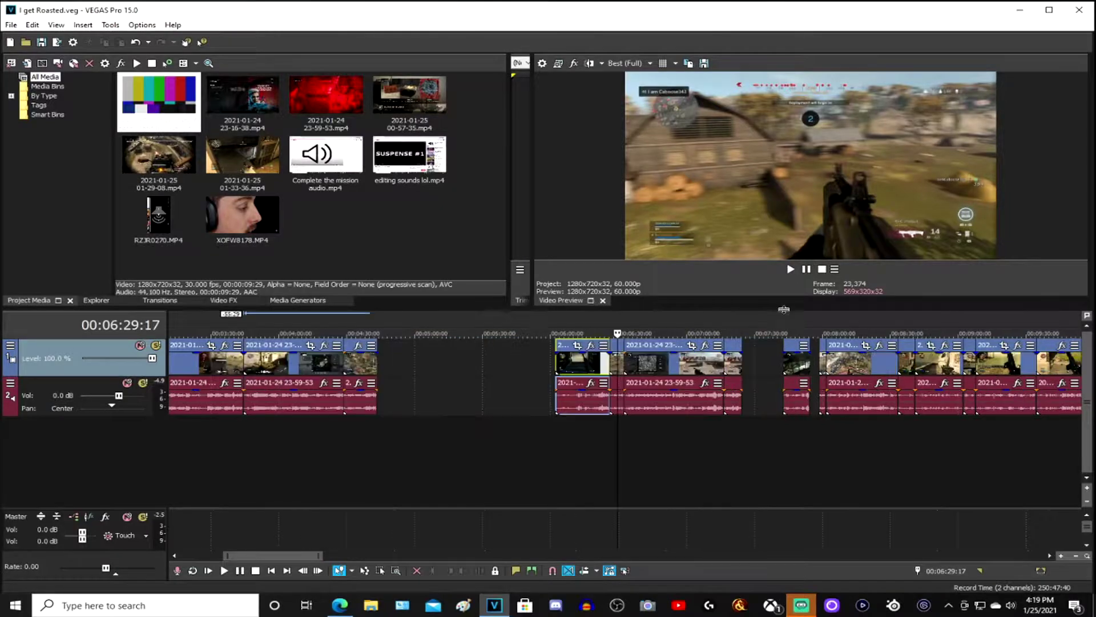
{"action": "scroll", "coordinate": [780, 329], "scroll_direction": "up", "scroll_amount": 4}
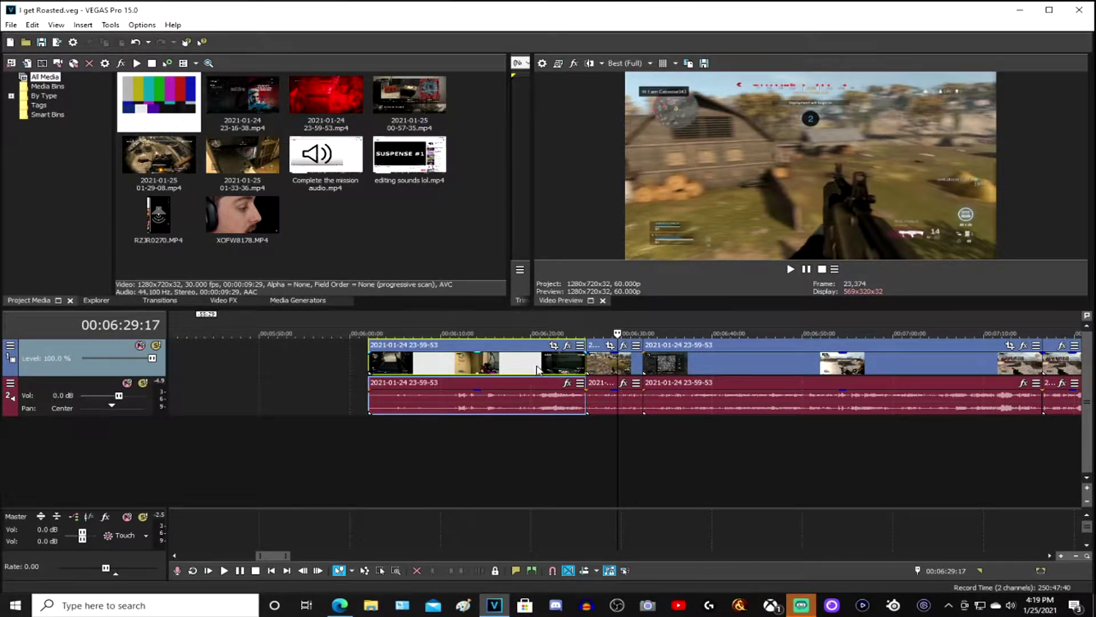
{"action": "scroll", "coordinate": [540, 368], "scroll_direction": "down", "scroll_amount": 2}
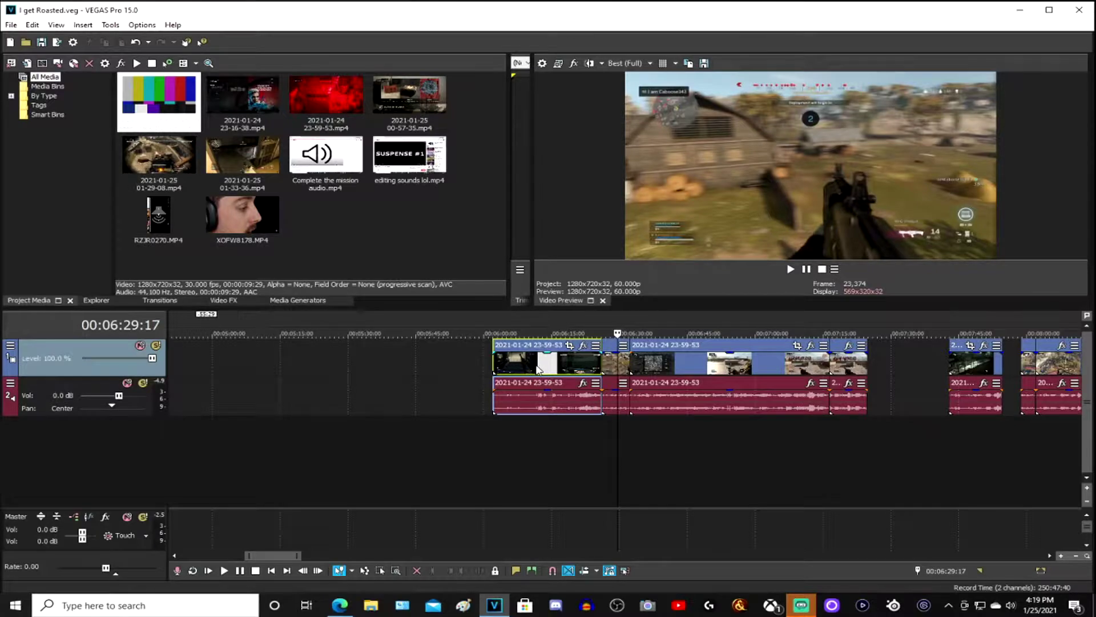
{"action": "scroll", "coordinate": [540, 368], "scroll_direction": "down", "scroll_amount": 2}
{"action": "left_click_drag", "start_coordinate": [561, 370], "coordinate": [498, 367]}
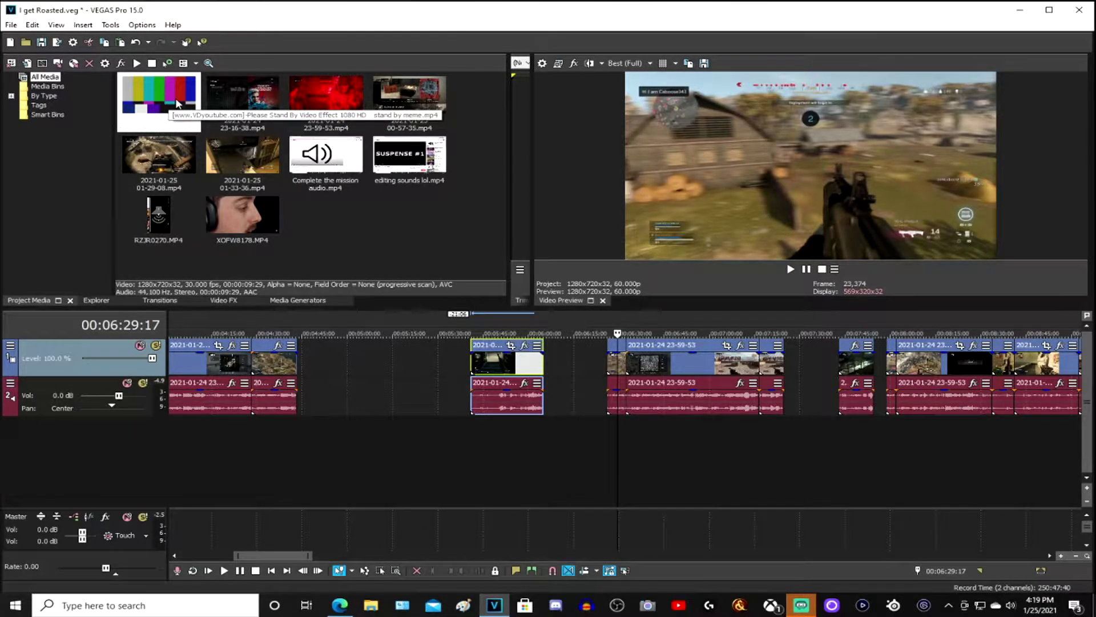
{"action": "left_click", "coordinate": [17, 27]}
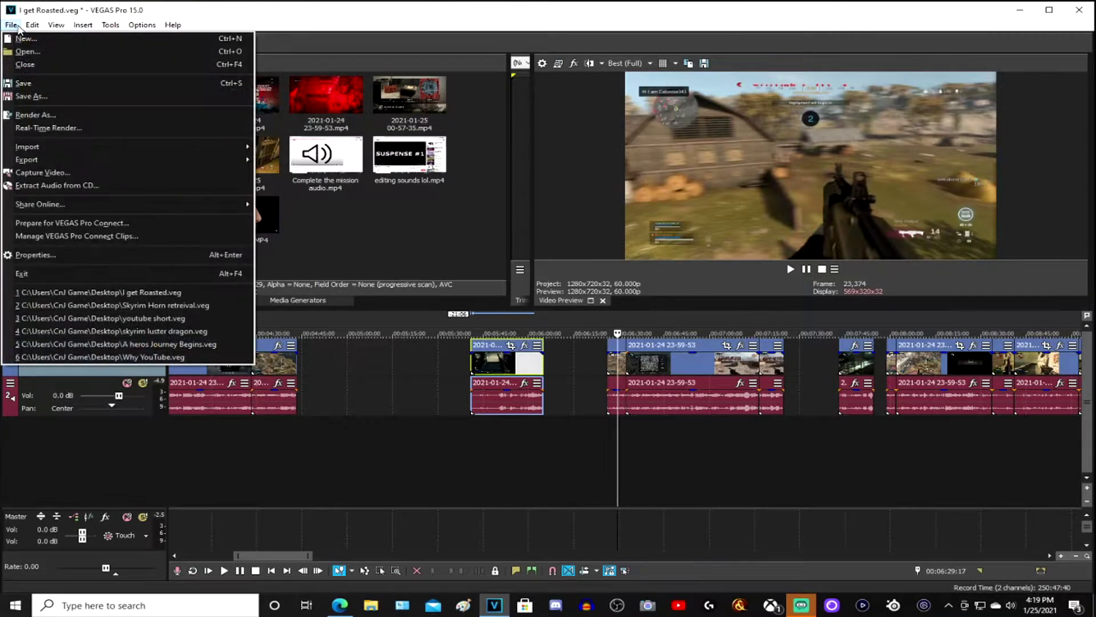
{"action": "left_click", "coordinate": [38, 84]}
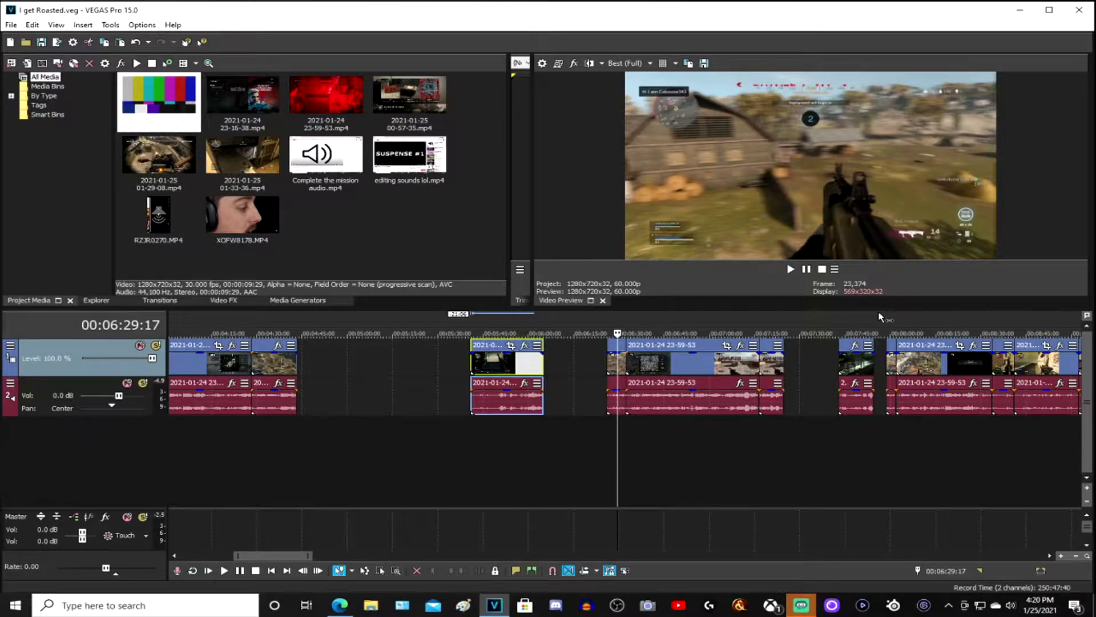
- Insert an empty video track above the existing gameplay video track
{"action": "right_click", "coordinate": [586, 348]}
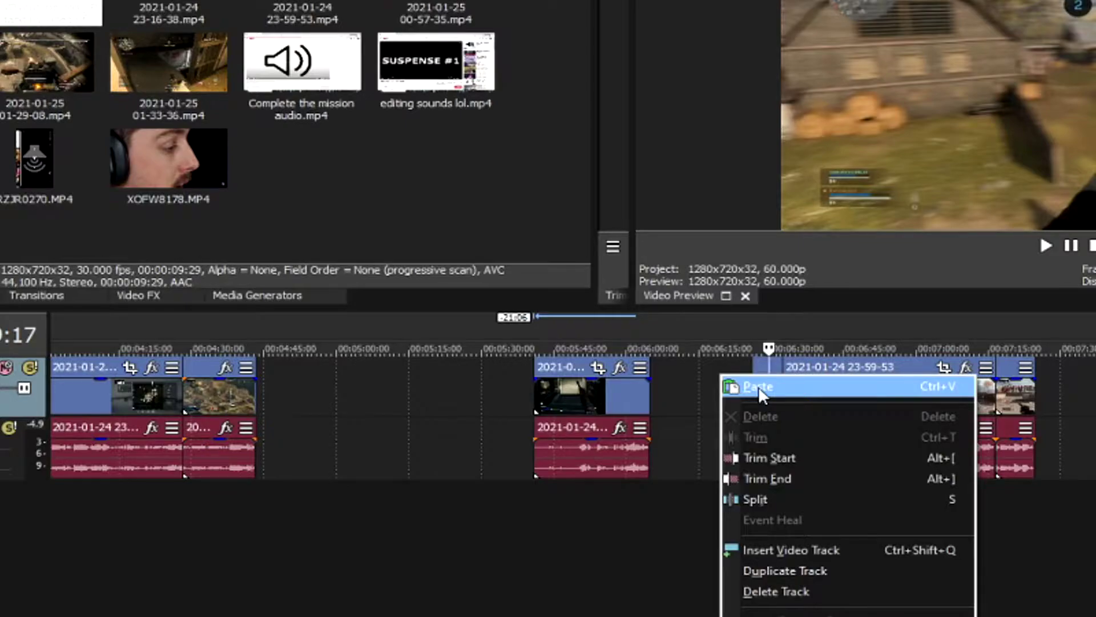
{"action": "left_click", "coordinate": [820, 553]}
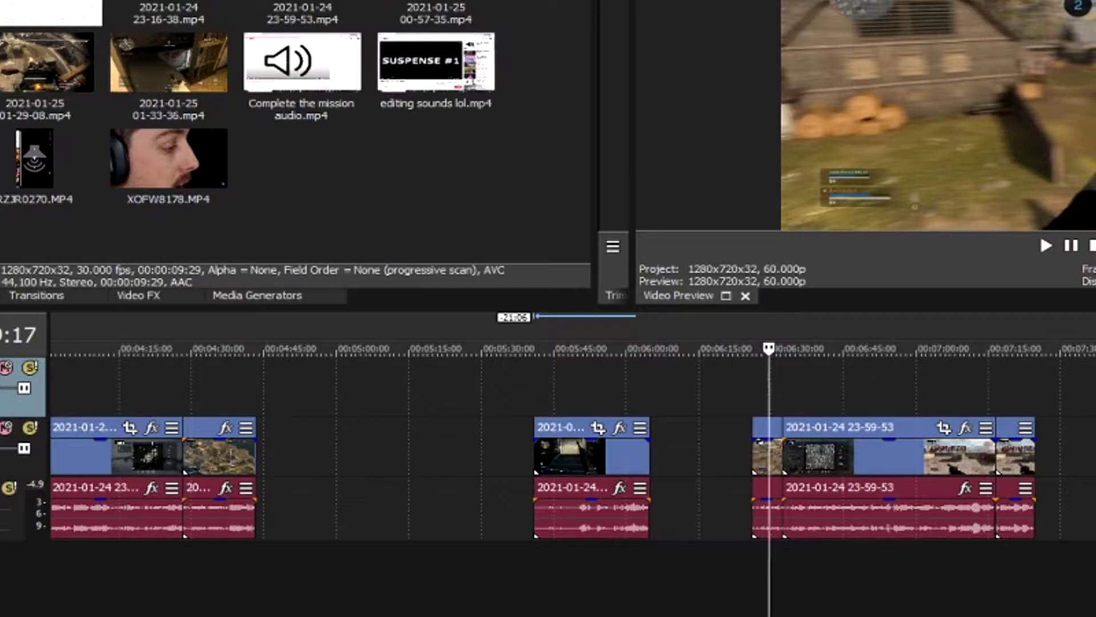
{"action": "key", "text": "alt+f"}
{"action": "key", "text": "Escape"}
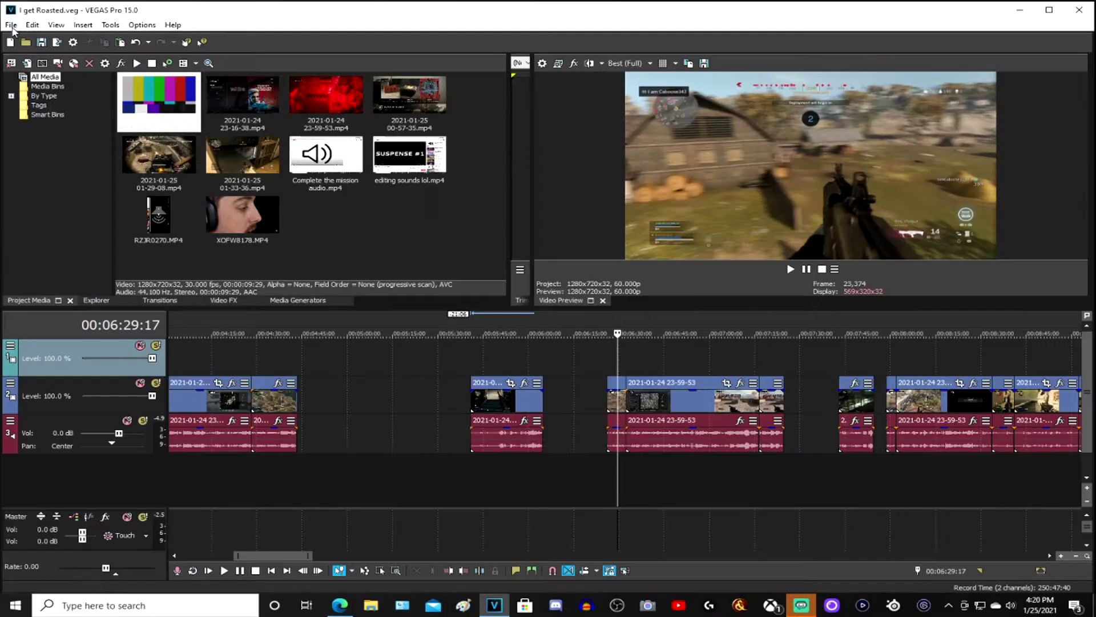
- Open the Import Media dialog to bring another file into the project
{"action": "left_click", "coordinate": [11, 25]}
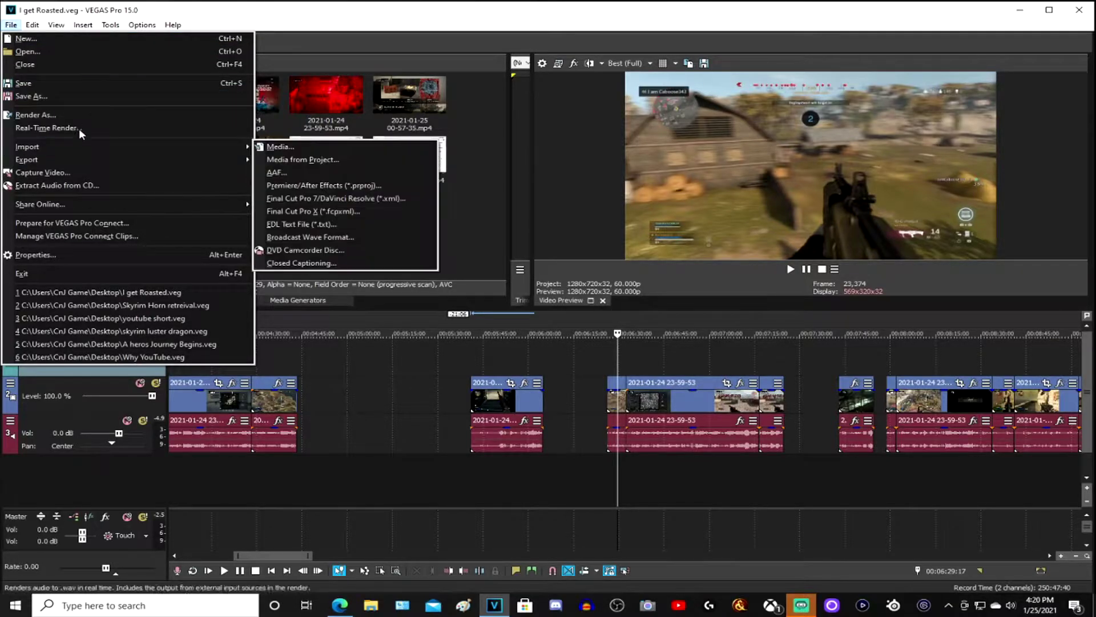
{"action": "mouse_move", "coordinate": [123, 150]}
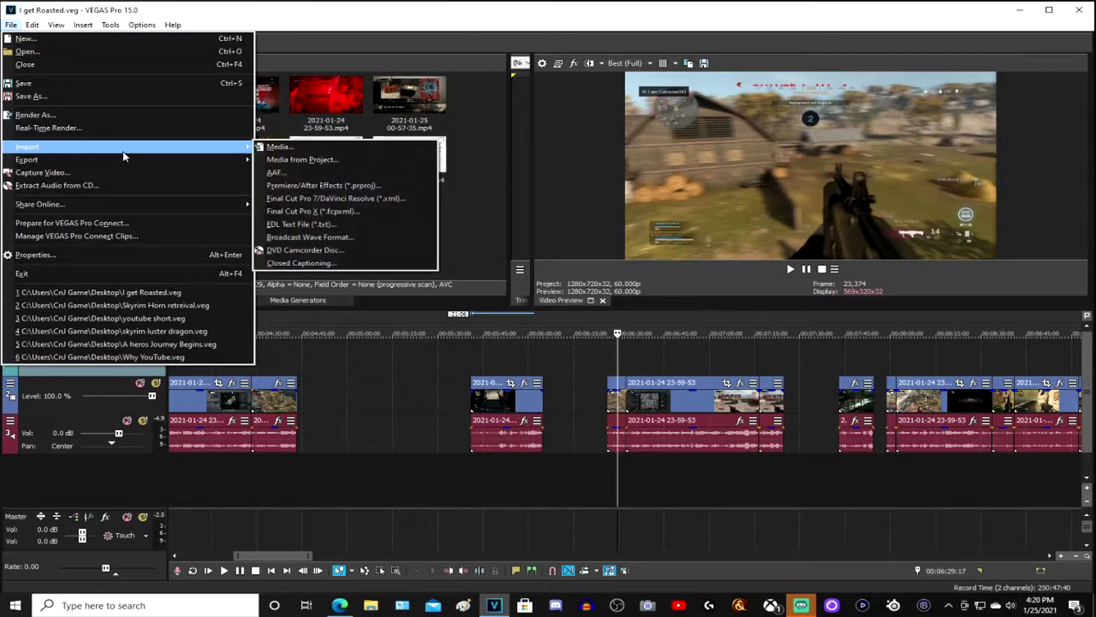
{"action": "left_click", "coordinate": [310, 150]}
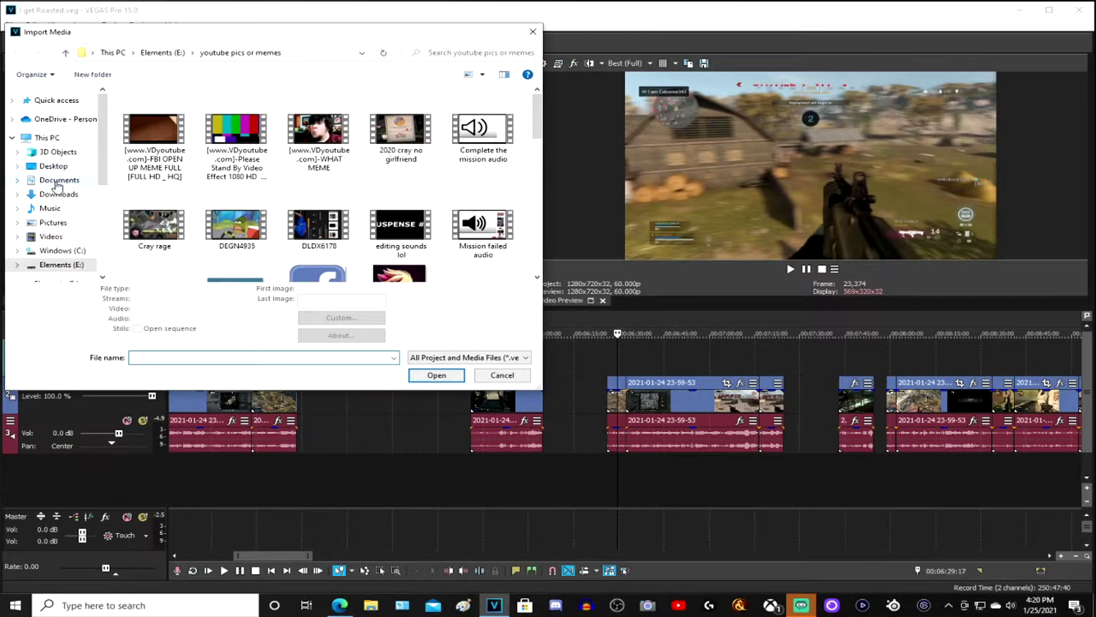
{"action": "scroll", "coordinate": [61, 204], "scroll_direction": "down", "scroll_amount": 1}
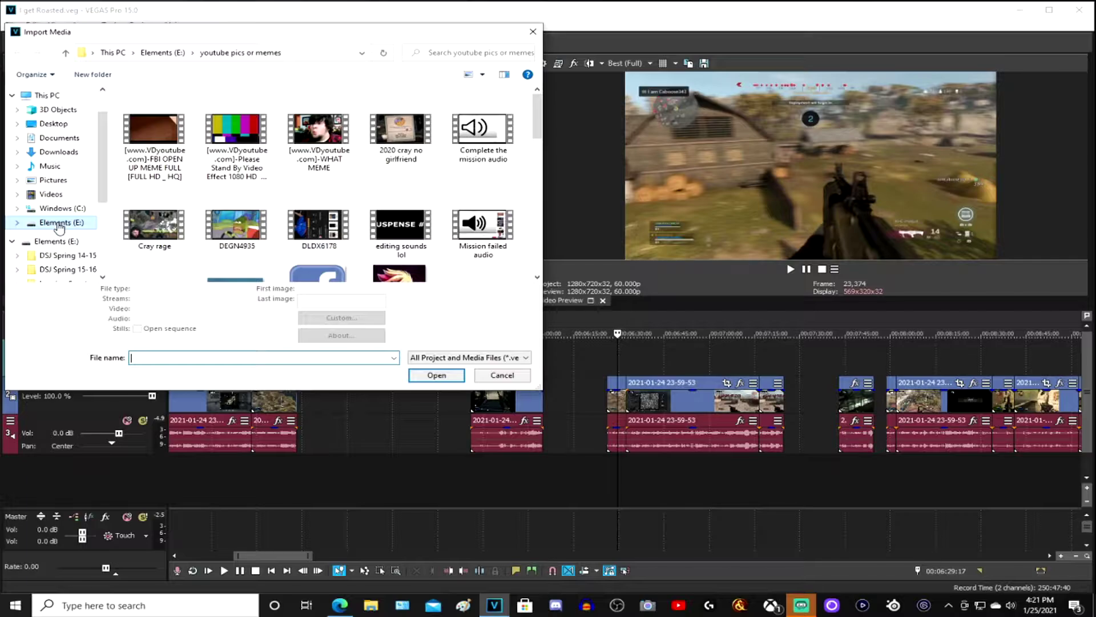
- Look through the folders and files on the Elements (E:) drive for media to import
{"action": "left_click", "coordinate": [59, 224]}
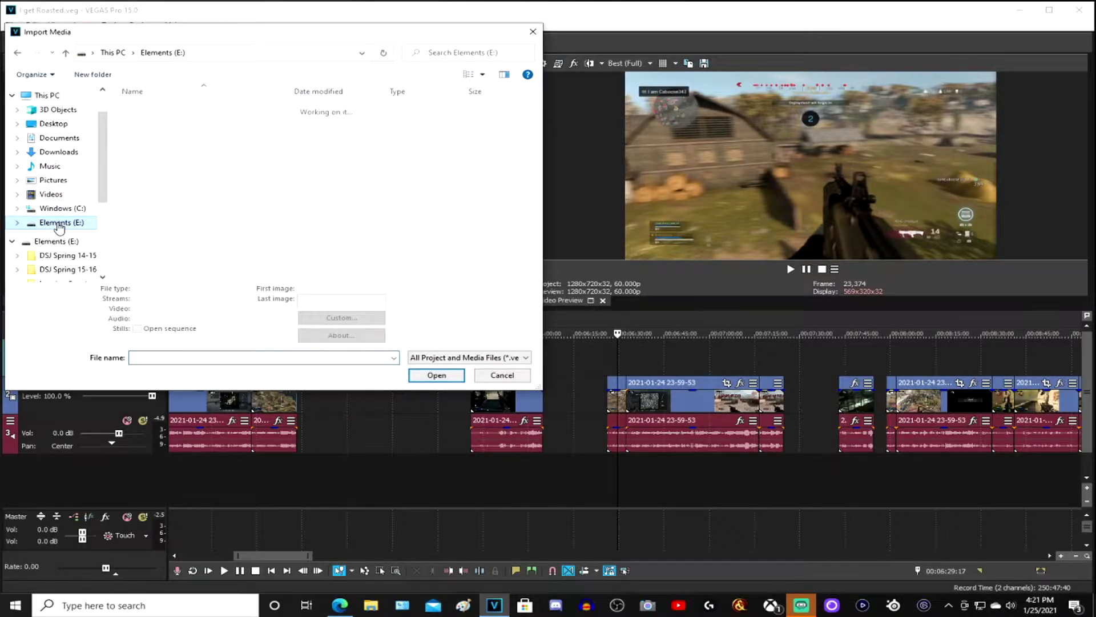
{"action": "scroll", "coordinate": [179, 155], "scroll_direction": "down", "scroll_amount": 2}
{"action": "scroll", "coordinate": [179, 156], "scroll_direction": "up", "scroll_amount": 1}
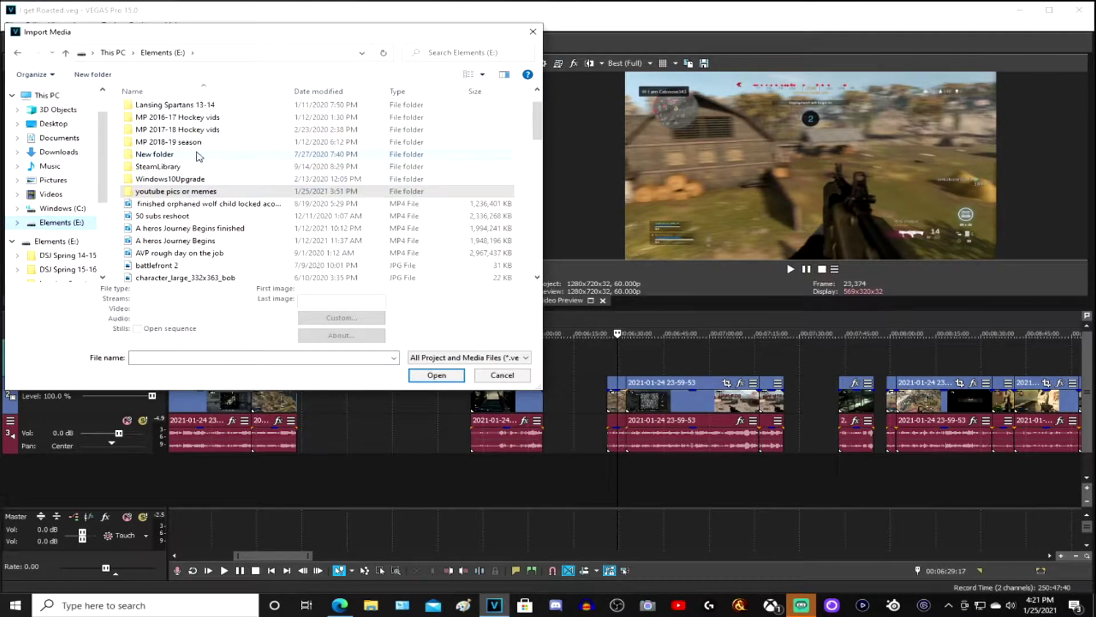
{"action": "scroll", "coordinate": [202, 176], "scroll_direction": "down", "scroll_amount": 4}
{"action": "scroll", "coordinate": [249, 183], "scroll_direction": "down", "scroll_amount": 2}
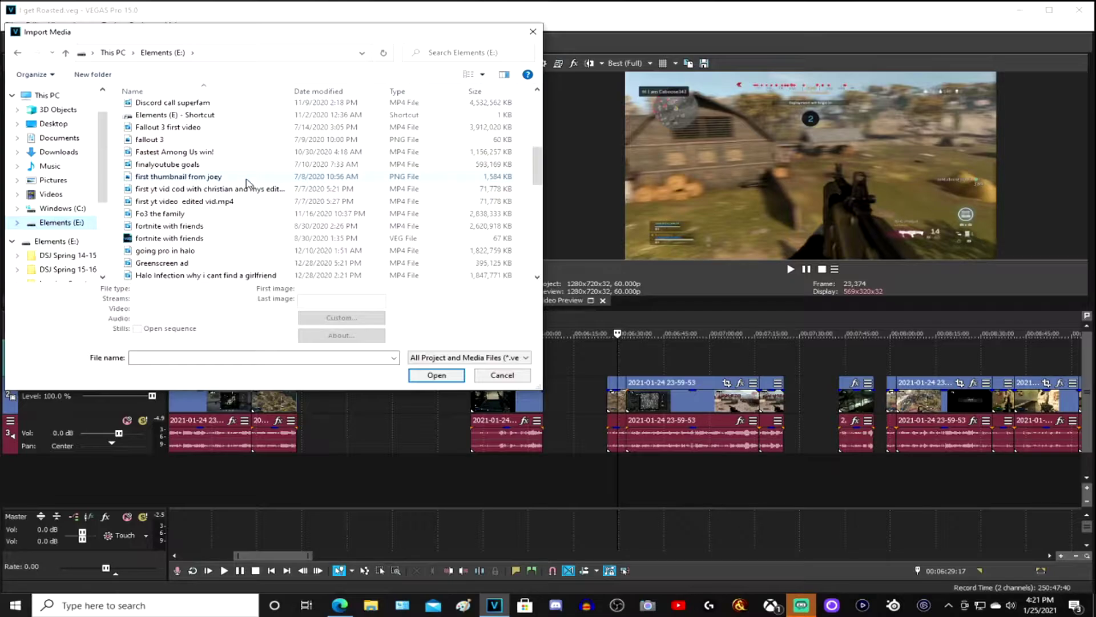
{"action": "scroll", "coordinate": [178, 183], "scroll_direction": "down", "scroll_amount": 2}
{"action": "scroll", "coordinate": [57, 191], "scroll_direction": "down", "scroll_amount": 1}
{"action": "scroll", "coordinate": [59, 194], "scroll_direction": "down", "scroll_amount": 2}
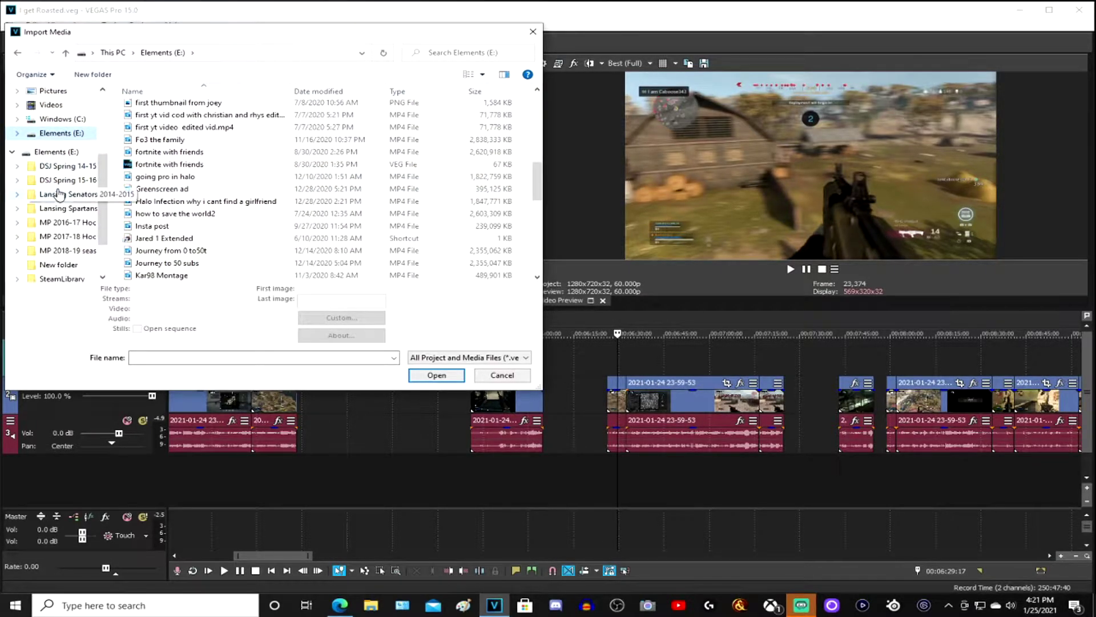
{"action": "scroll", "coordinate": [57, 206], "scroll_direction": "up", "scroll_amount": 4}
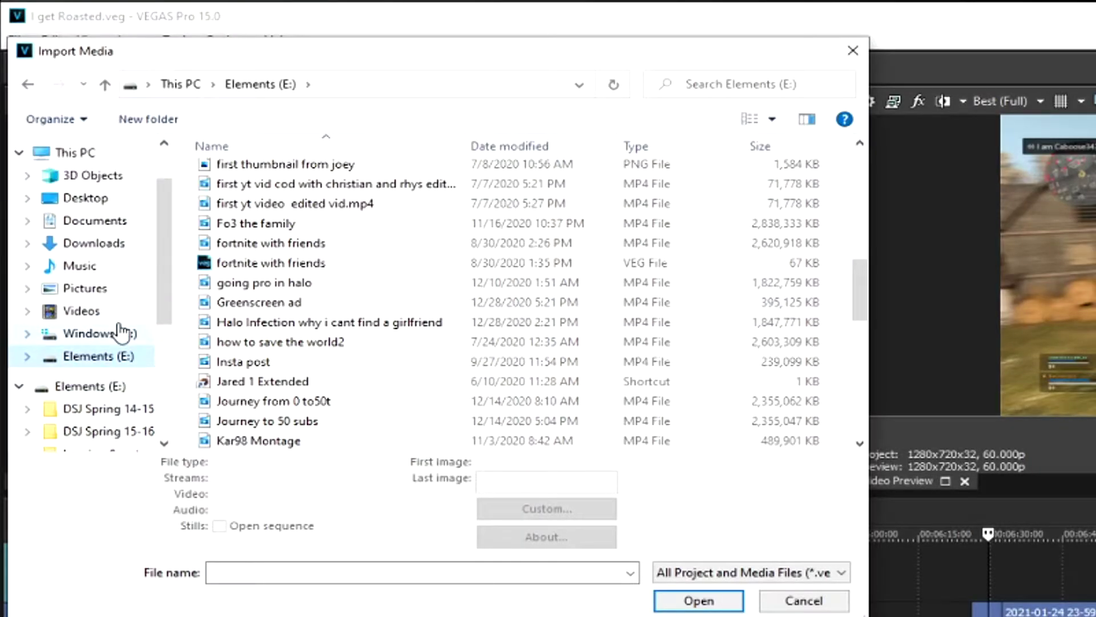
{"action": "scroll", "coordinate": [123, 331], "scroll_direction": "up", "scroll_amount": 1}
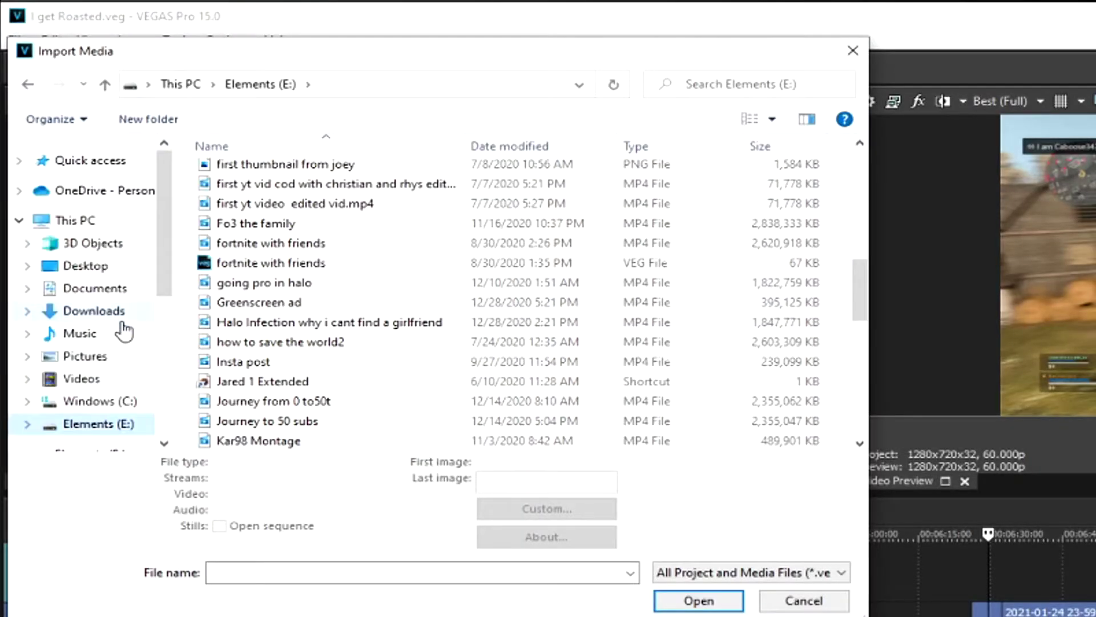
{"action": "scroll", "coordinate": [127, 364], "scroll_direction": "down", "scroll_amount": 1}
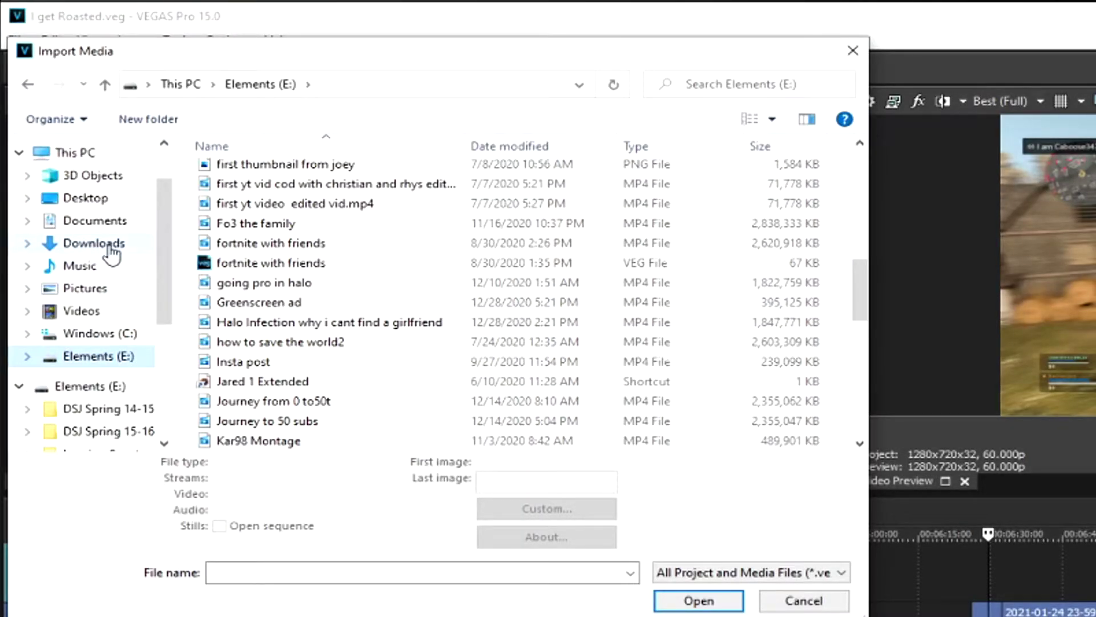
- Import the song Beatbox Lighter - Kwon from the Music folder into the project media
{"action": "left_click", "coordinate": [86, 268]}
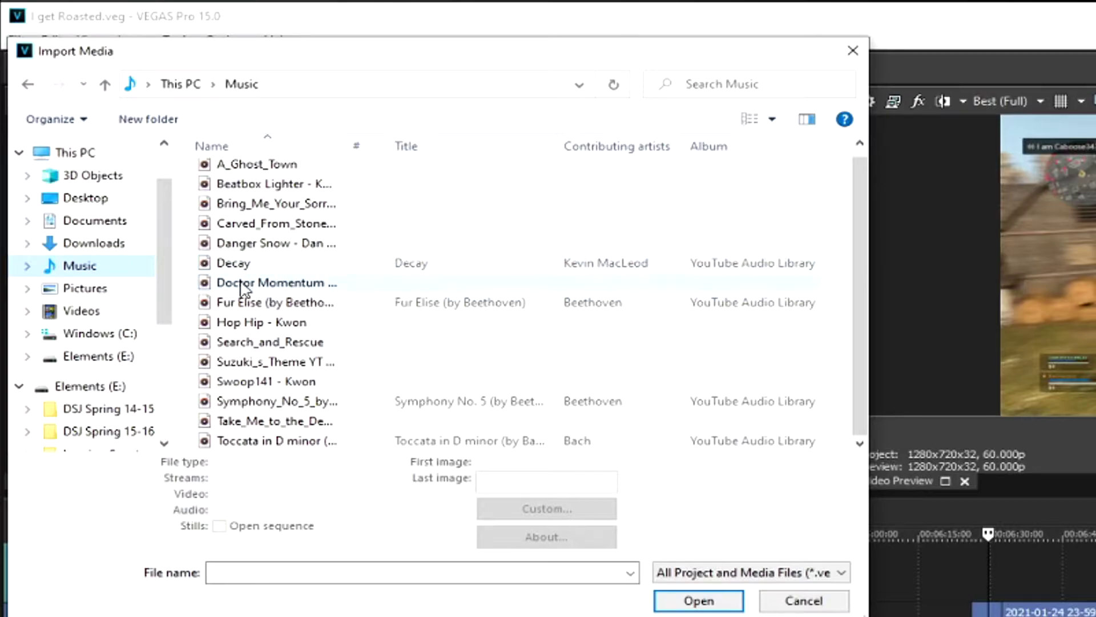
{"action": "scroll", "coordinate": [270, 275], "scroll_direction": "up", "scroll_amount": 1}
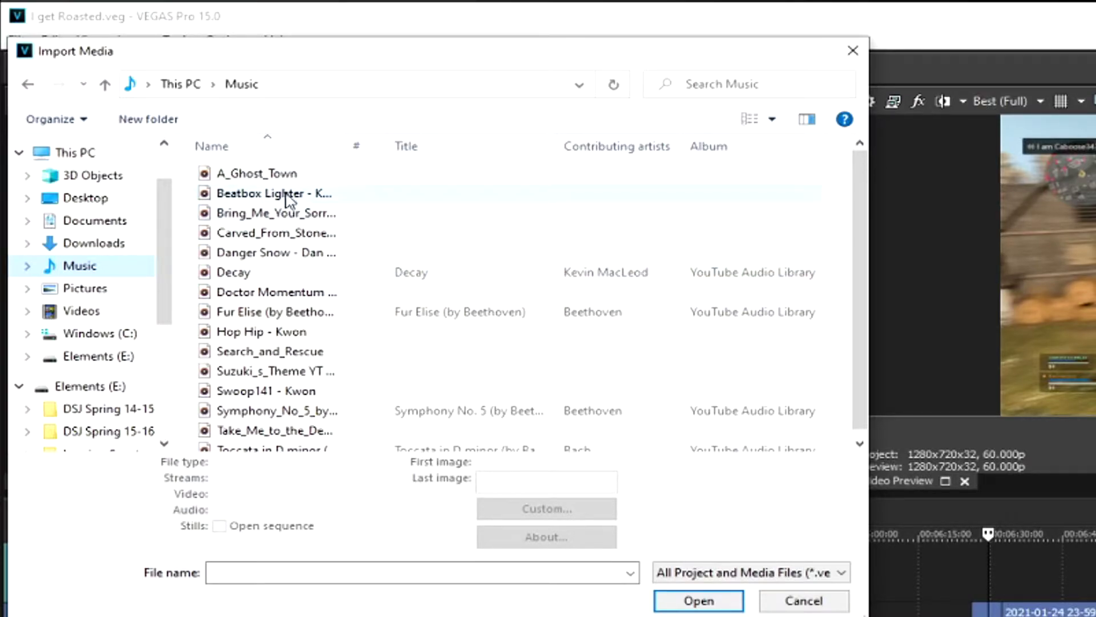
{"action": "left_click", "coordinate": [367, 201]}
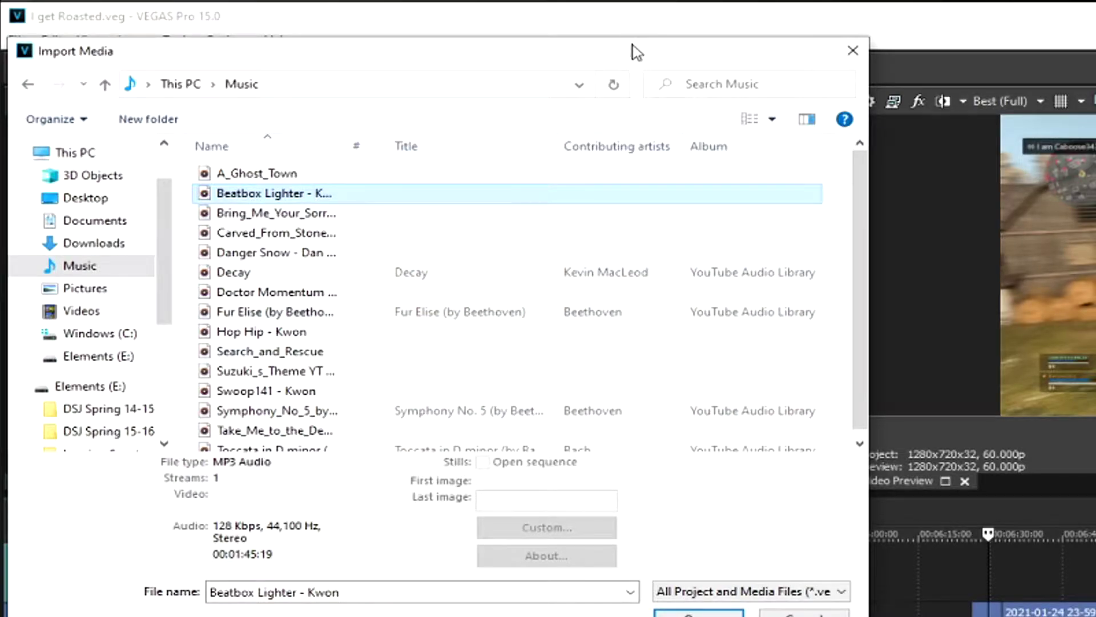
{"action": "left_click_drag", "start_coordinate": [616, 36], "coordinate": [0, 221]}
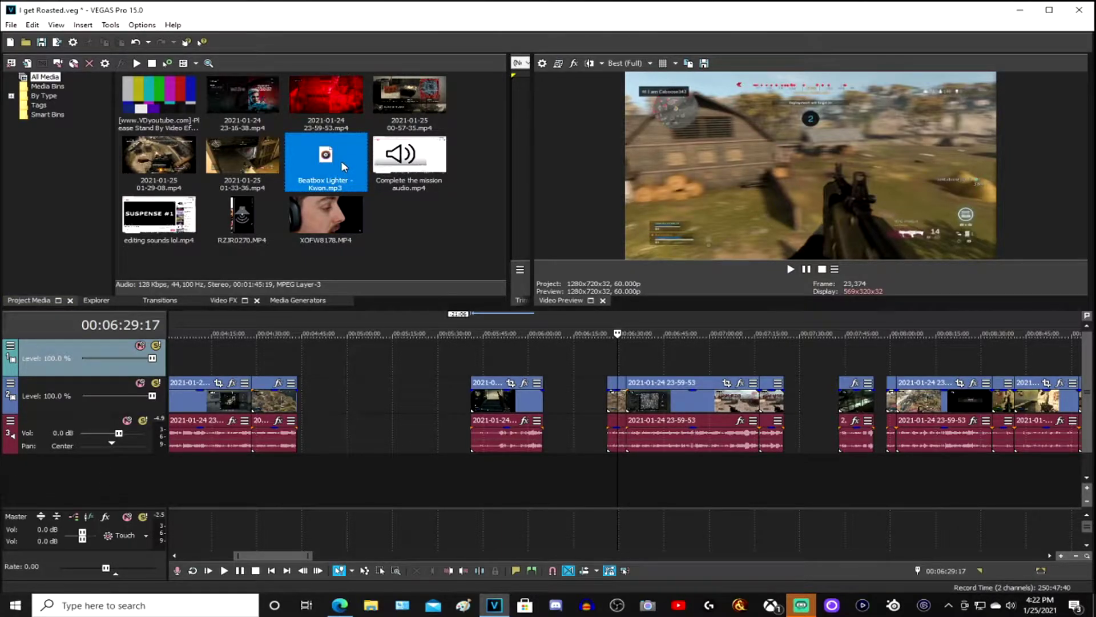
- Place Beatbox Lighter - Kwon on a new audio track starting at about 00:06:29 and split it at 00:06:44:22
{"action": "left_click_drag", "start_coordinate": [539, 388], "coordinate": [623, 487]}
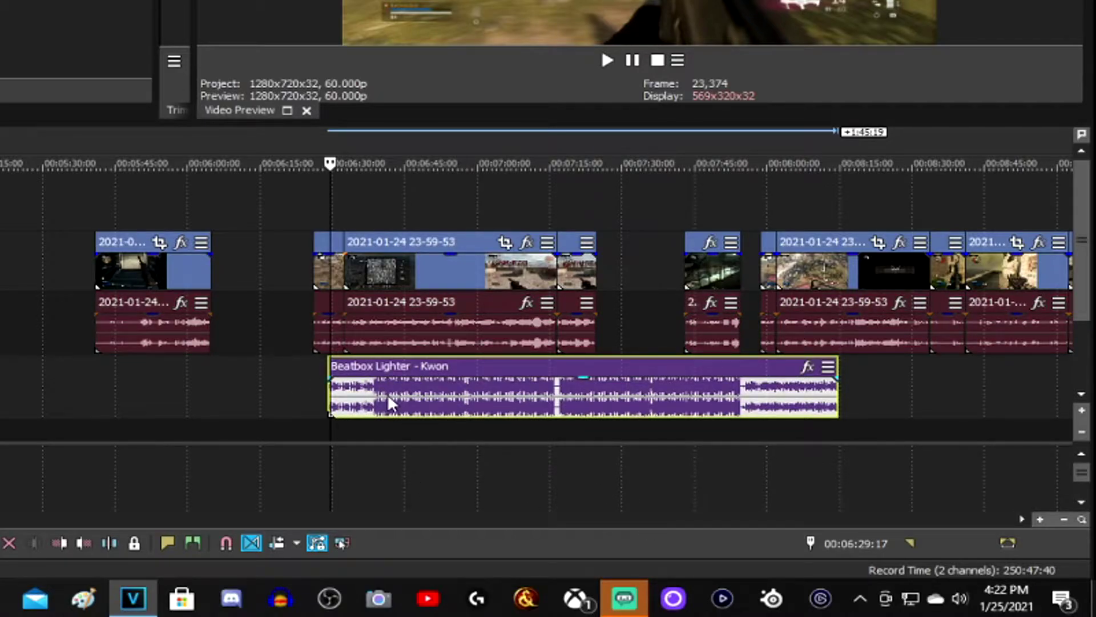
{"action": "scroll", "coordinate": [387, 393], "scroll_direction": "up", "scroll_amount": 5}
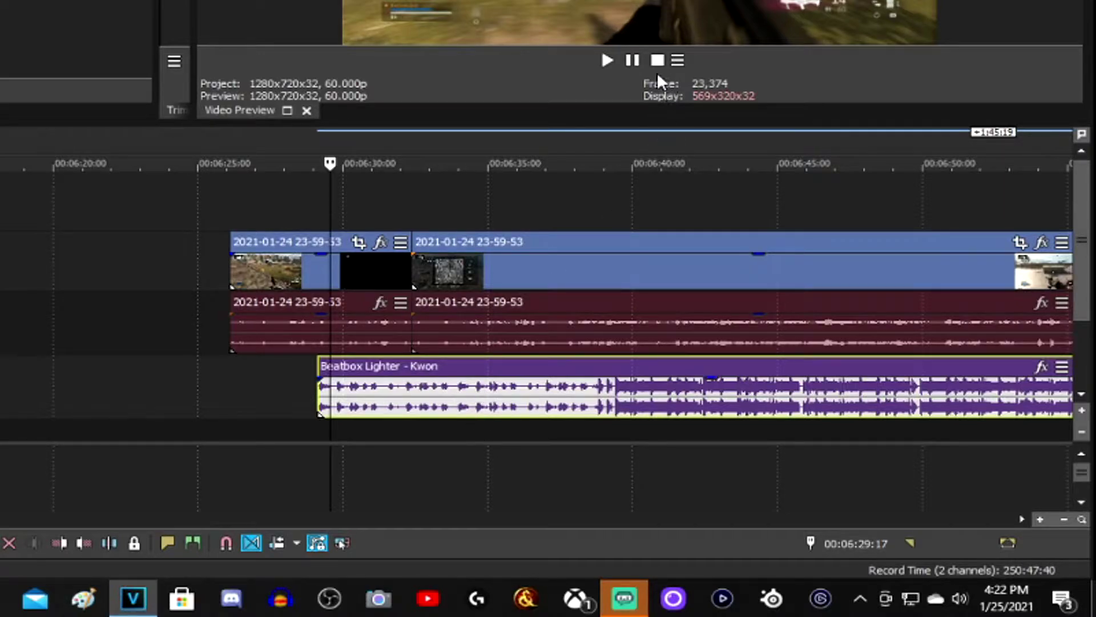
{"action": "left_click", "coordinate": [609, 64]}
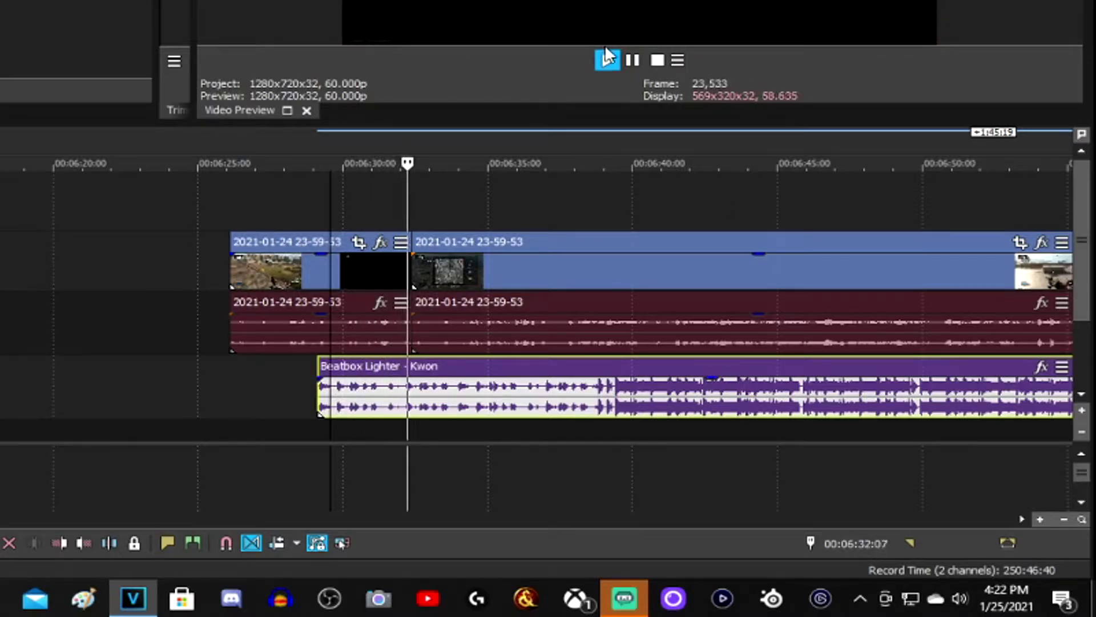
{"action": "key", "text": "s"}
{"action": "left_click", "coordinate": [632, 60]}
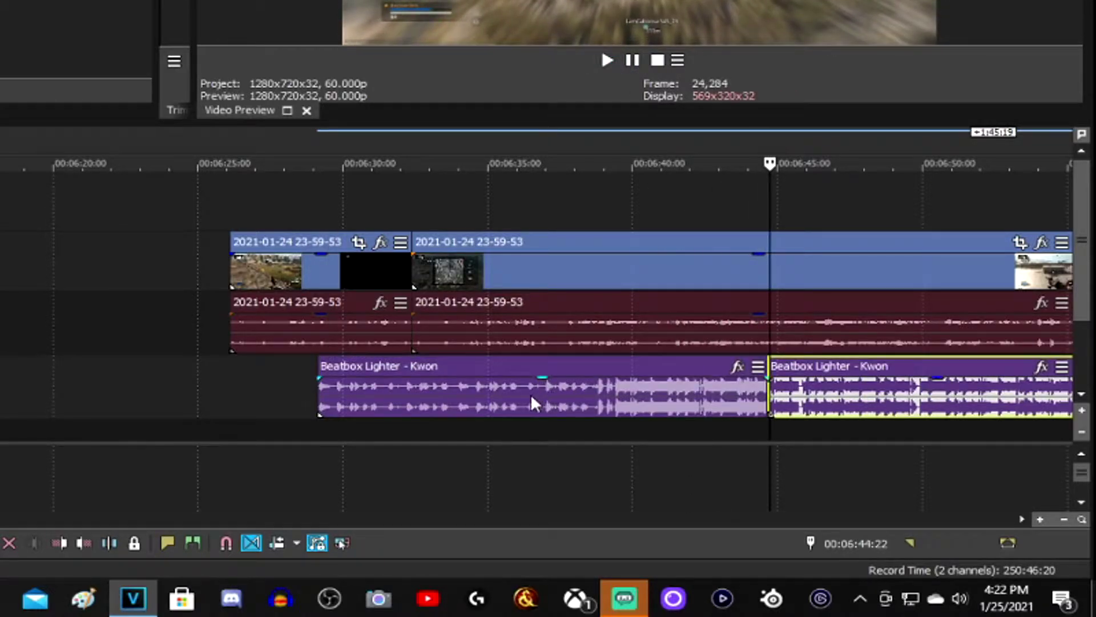
- Split the first part of the song at 00:06:36:00 and cut out its opening piece
{"action": "left_click", "coordinate": [516, 370]}
{"action": "key", "text": "s"}
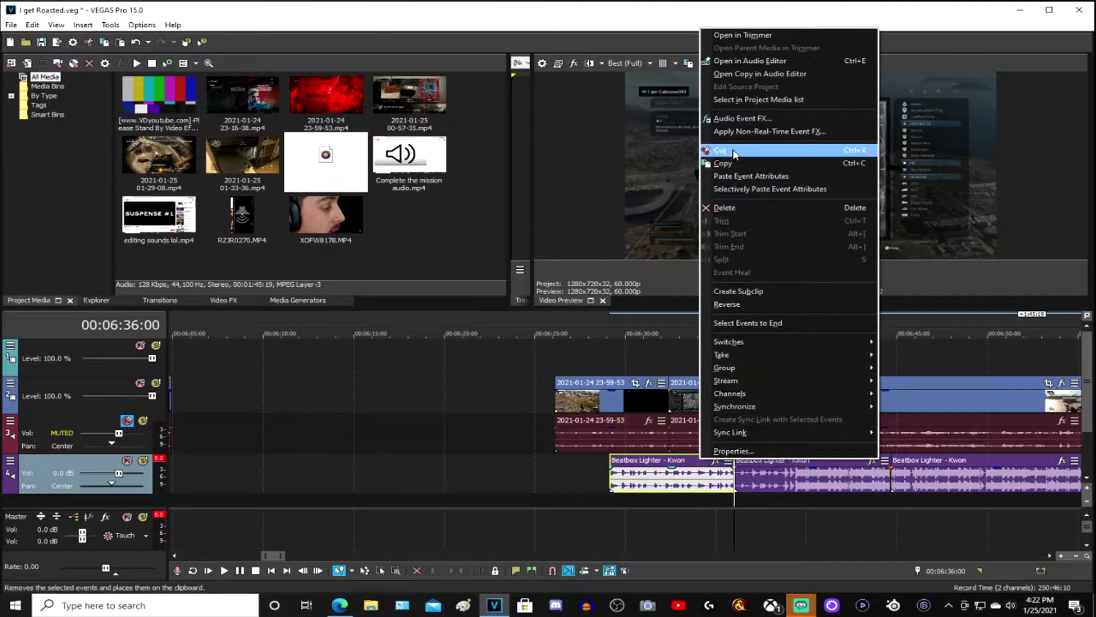
{"action": "left_click", "coordinate": [735, 153]}
- Move the short song piece starting at 00:06:36:00 about 29 seconds earlier, separating it from the rest of the song
{"action": "scroll", "coordinate": [899, 470], "scroll_direction": "down", "scroll_amount": 2}
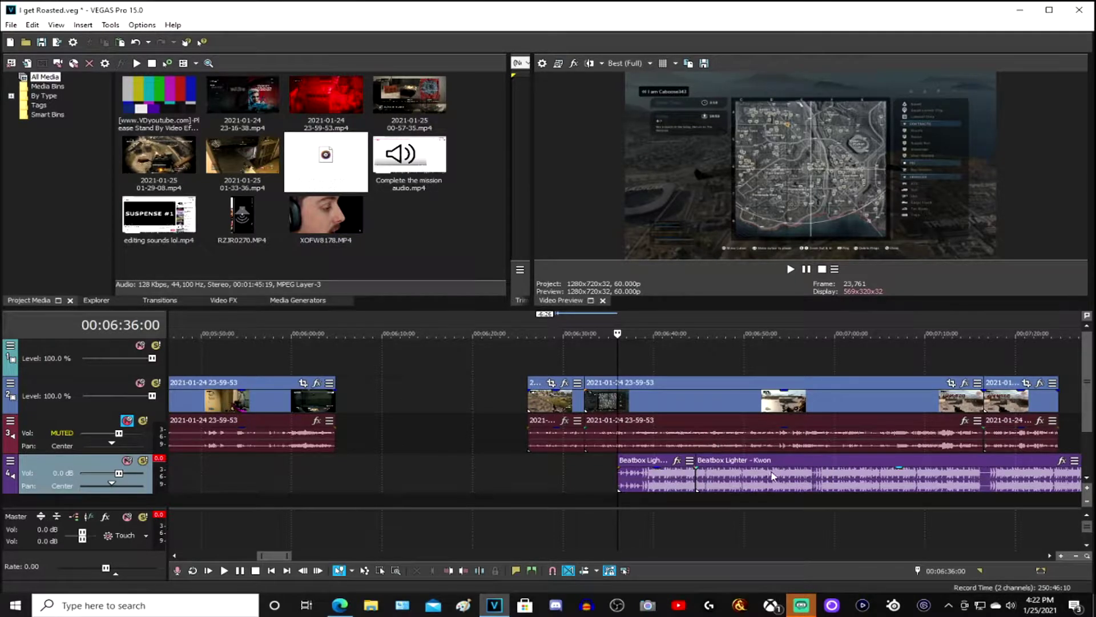
{"action": "scroll", "coordinate": [775, 470], "scroll_direction": "down", "scroll_amount": 1}
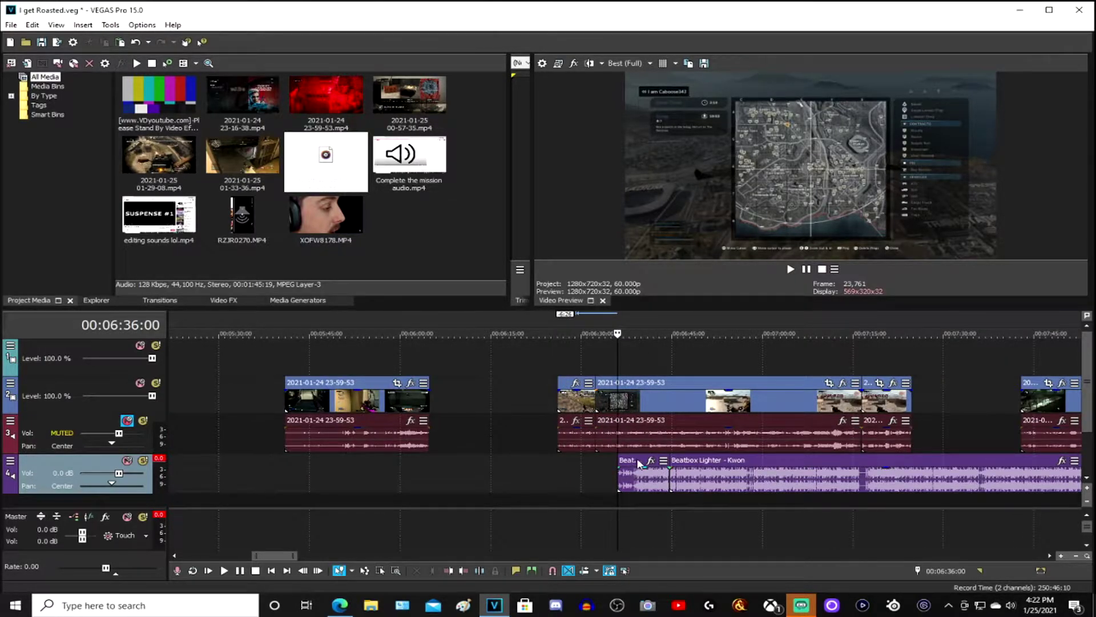
{"action": "left_click_drag", "start_coordinate": [638, 461], "coordinate": [466, 483]}
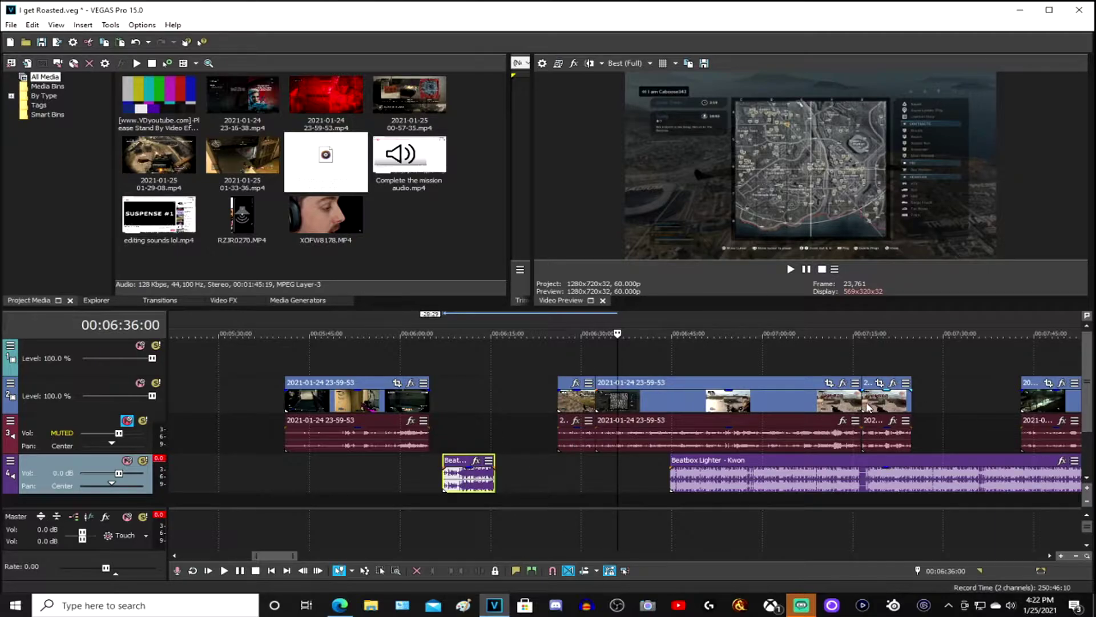
{"action": "scroll", "coordinate": [888, 455], "scroll_direction": "down", "scroll_amount": 2}
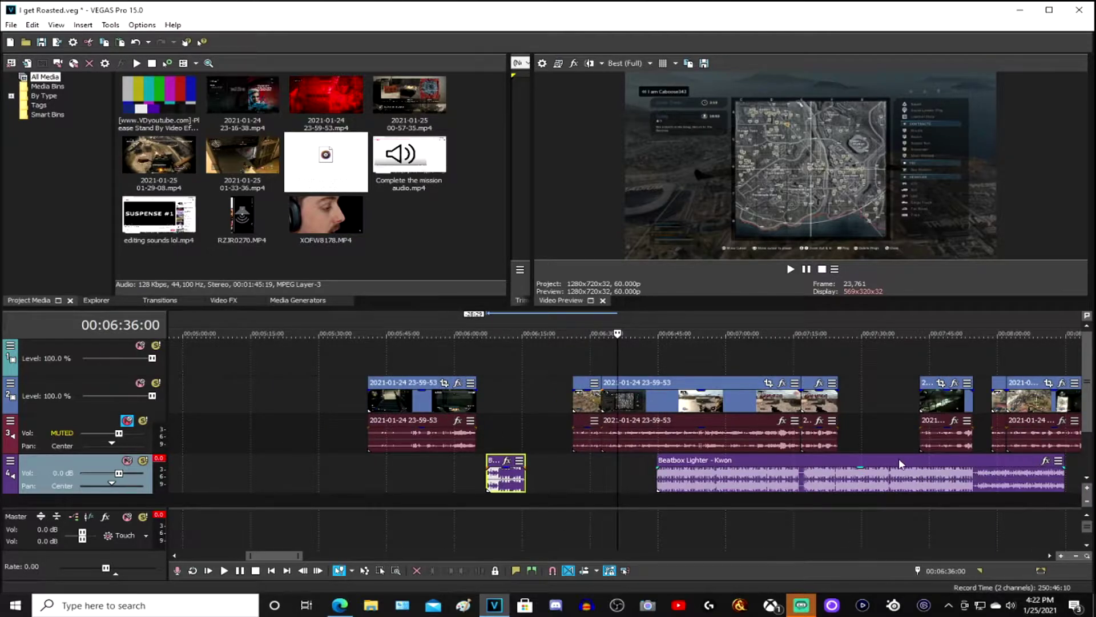
- Cut the remaining long Beatbox Lighter - Kwon piece off the audio track, keeping only the short piece
{"action": "right_click", "coordinate": [899, 458]}
{"action": "right_click", "coordinate": [877, 462]}
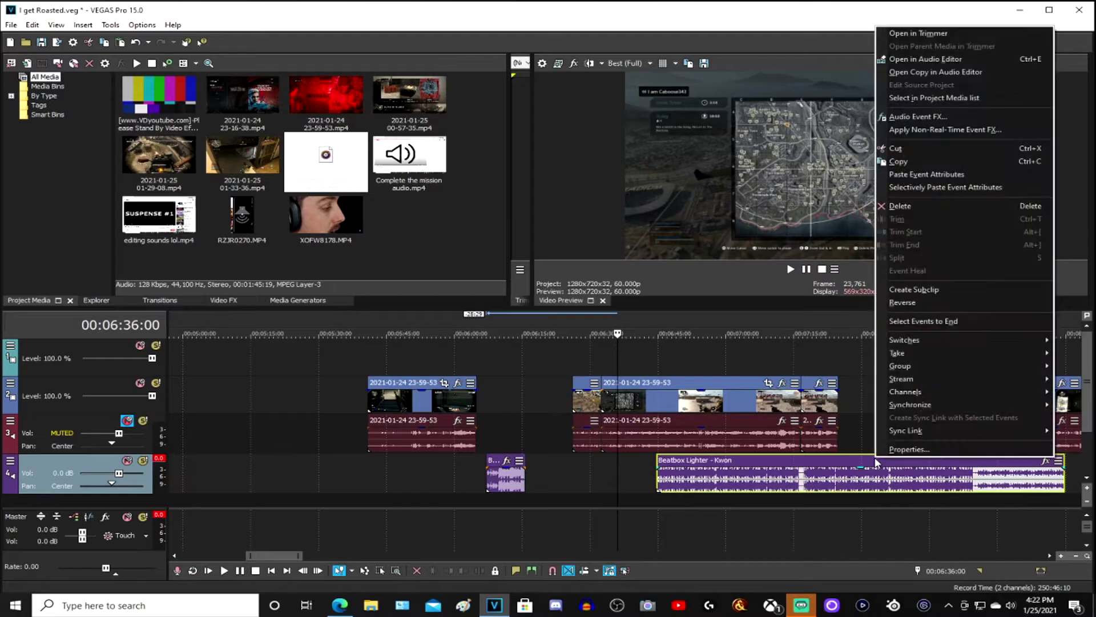
{"action": "left_click", "coordinate": [895, 149]}
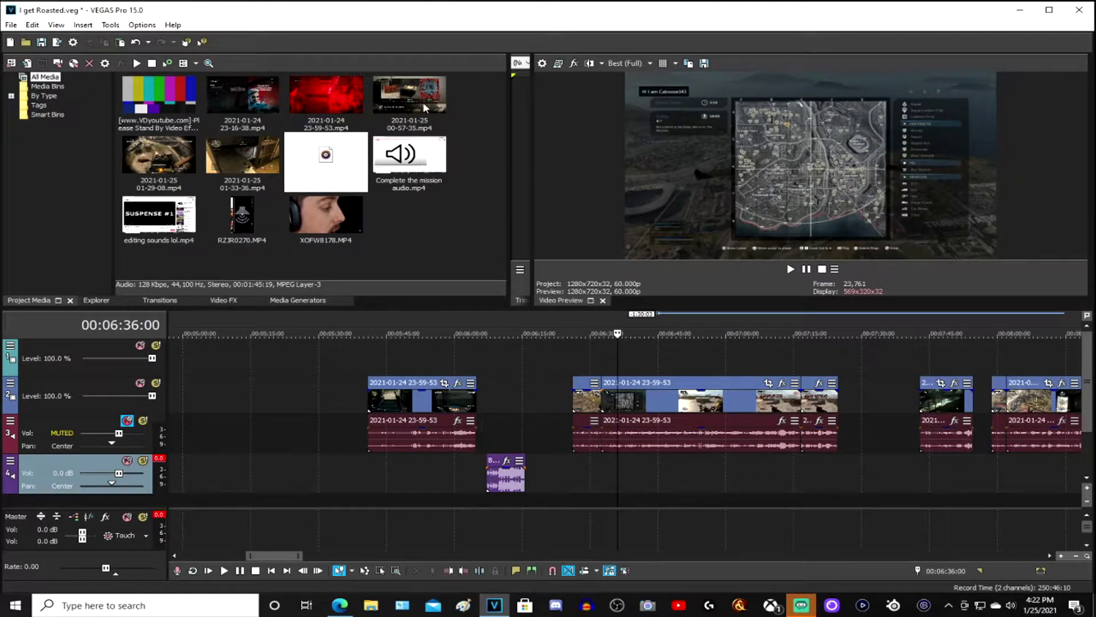
- Add a black Solid Color clip with its default settings on the second track, directly after the gameplay clip above the short song piece
{"action": "left_click", "coordinate": [307, 299]}
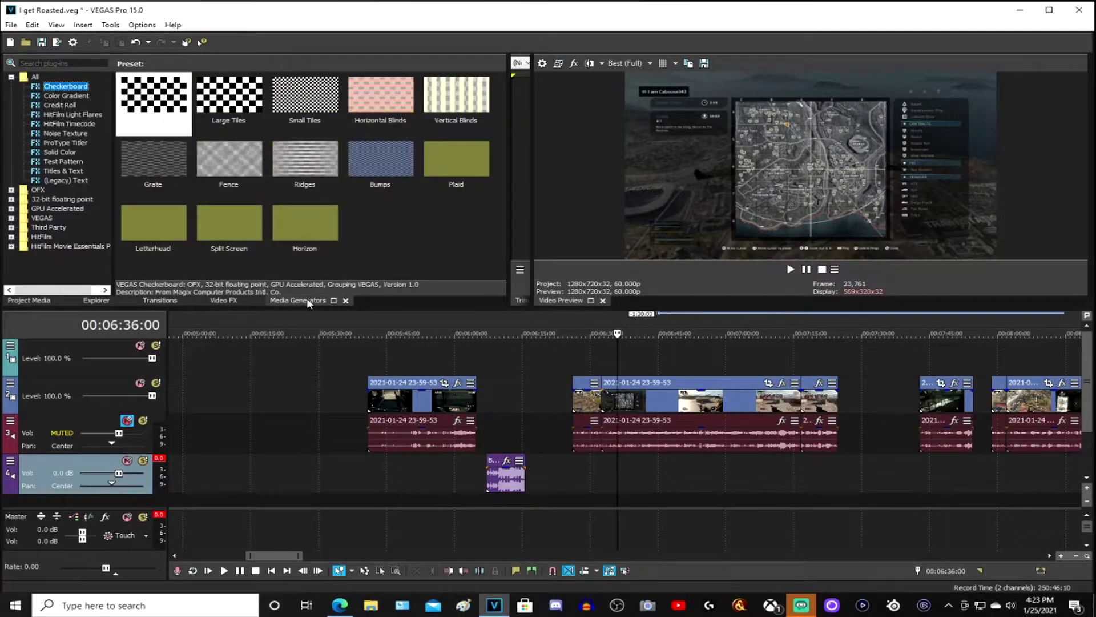
{"action": "left_click", "coordinate": [74, 151]}
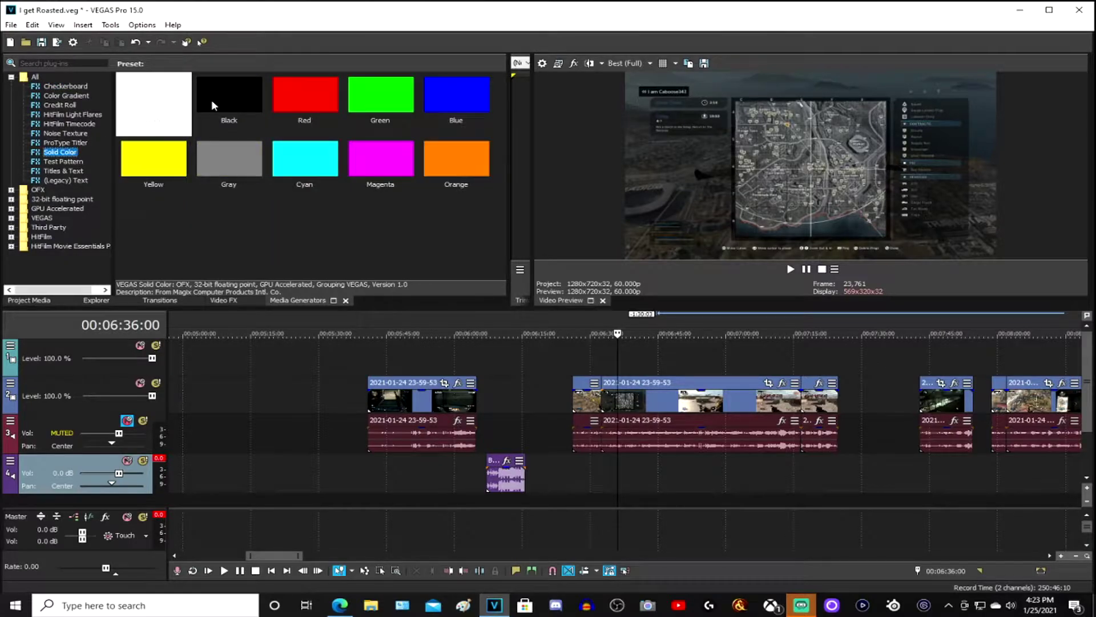
{"action": "left_click", "coordinate": [253, 94]}
{"action": "left_click_drag", "start_coordinate": [245, 94], "coordinate": [485, 414]}
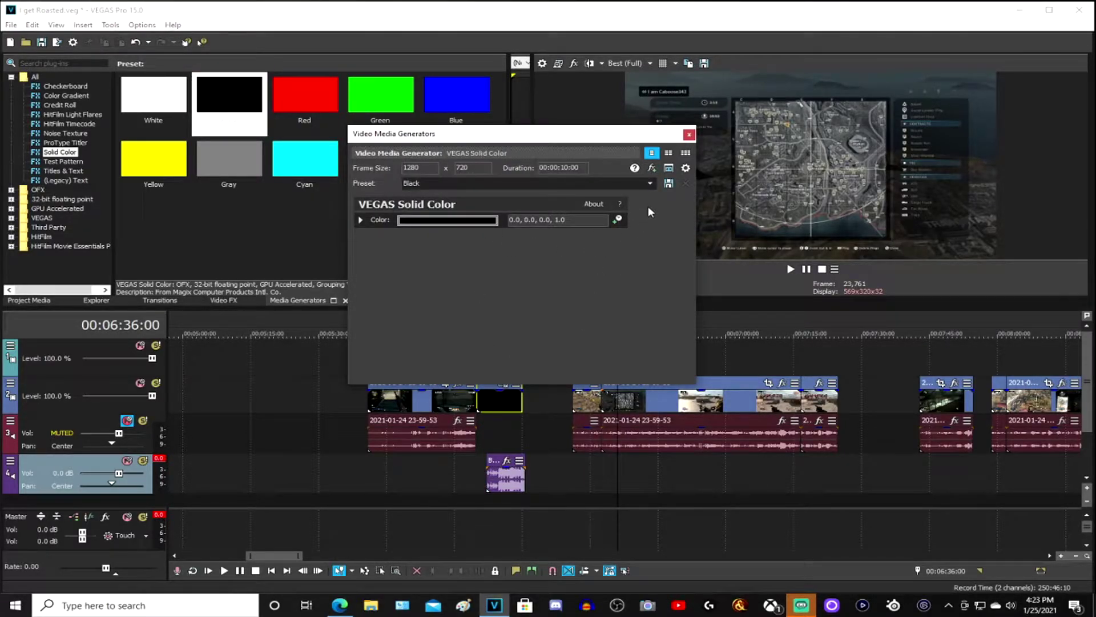
{"action": "left_click", "coordinate": [690, 135]}
- Align the short song piece with the start of the black clip and trim the black clip to the song piece's end
{"action": "left_click_drag", "start_coordinate": [500, 460], "coordinate": [484, 460]}
{"action": "scroll", "coordinate": [494, 454], "scroll_direction": "up", "scroll_amount": 2}
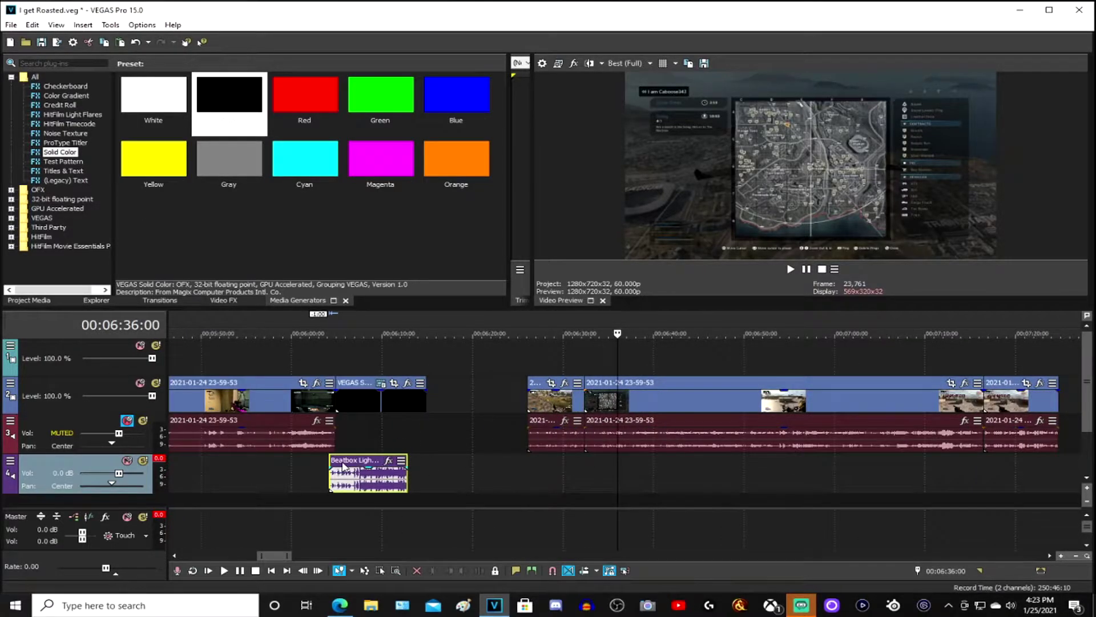
{"action": "left_click_drag", "start_coordinate": [346, 467], "coordinate": [353, 467]}
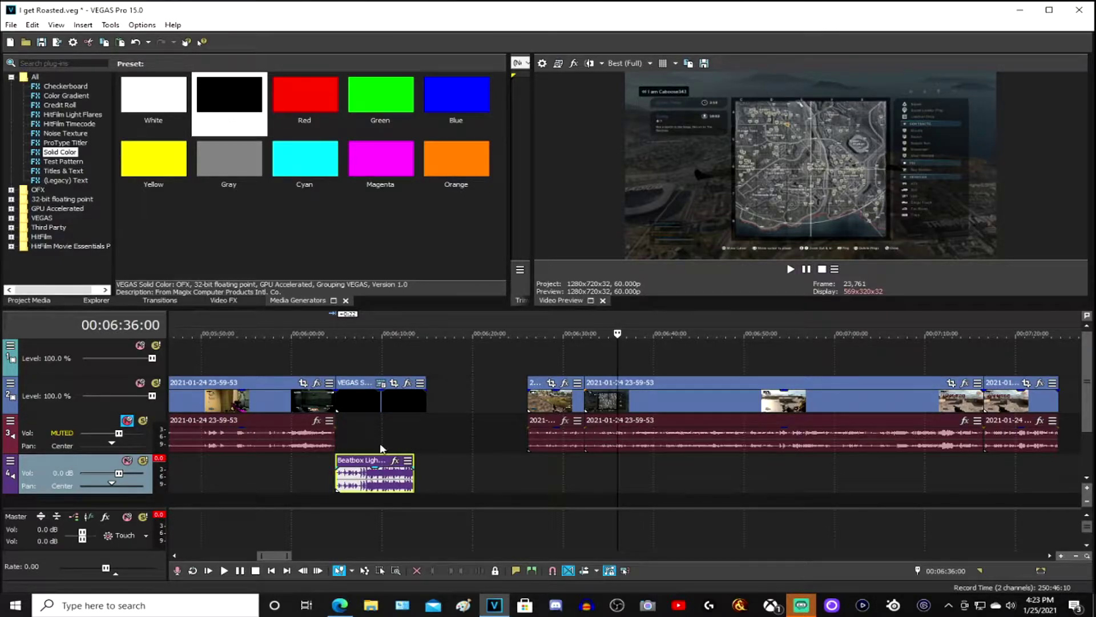
{"action": "left_click_drag", "start_coordinate": [425, 402], "coordinate": [413, 403]}
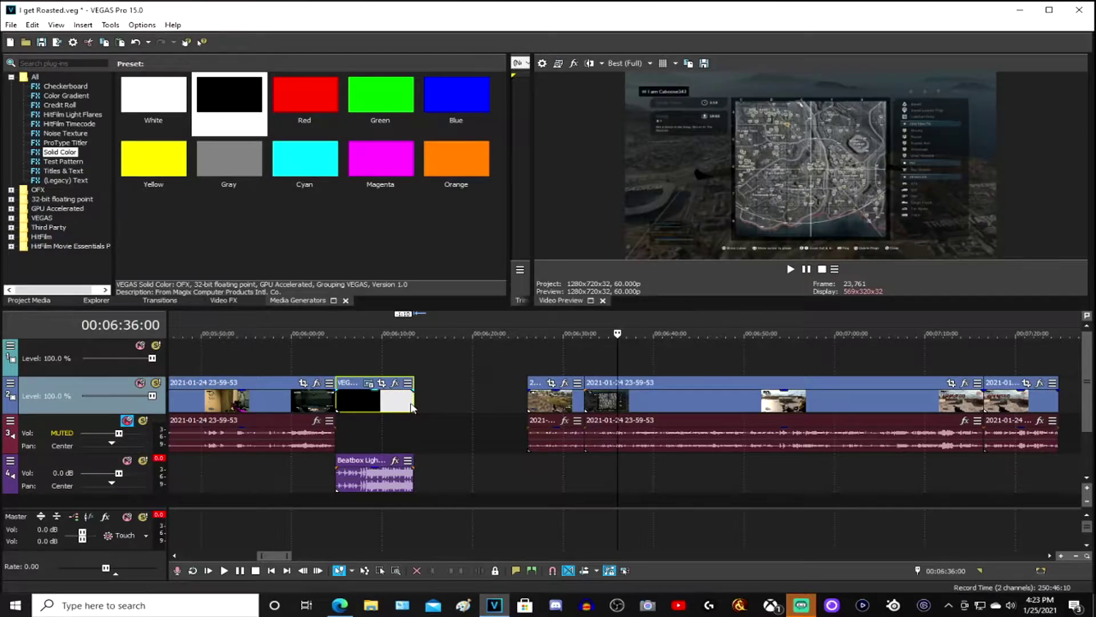
{"action": "scroll", "coordinate": [498, 428], "scroll_direction": "down", "scroll_amount": 5}
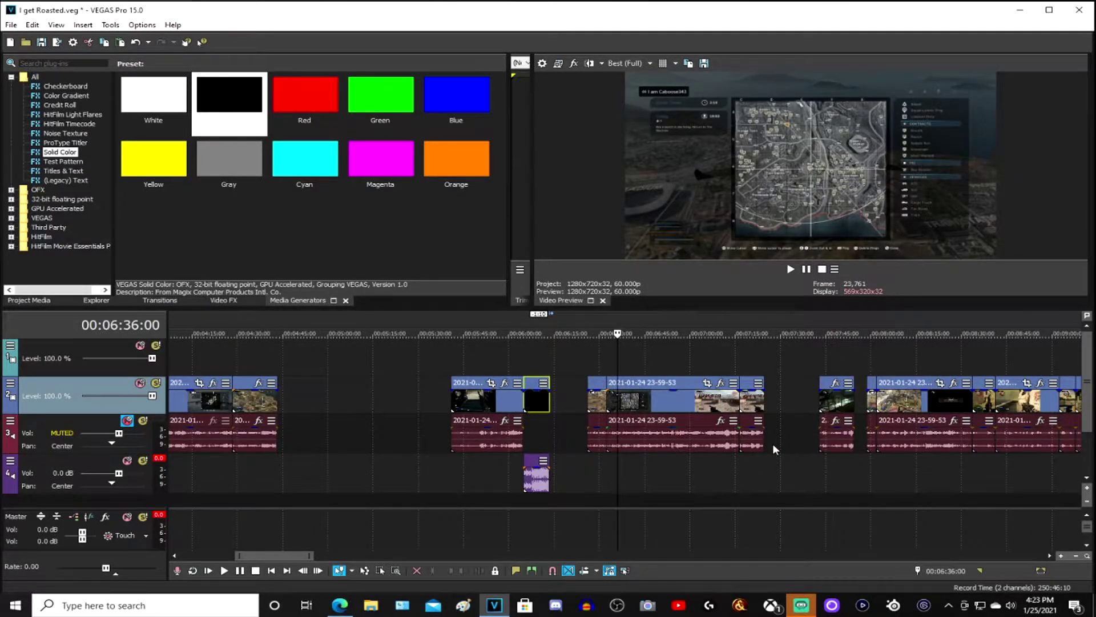
- Select the three gameplay clips following the gap, with their audio, and move them earlier to start right at the black clip's end
{"action": "key", "text": "d"}
{"action": "key", "text": "d"}
{"action": "left_click_drag", "start_coordinate": [791, 425], "coordinate": [588, 402]}
{"action": "scroll", "coordinate": [588, 403], "scroll_direction": "up", "scroll_amount": 5}
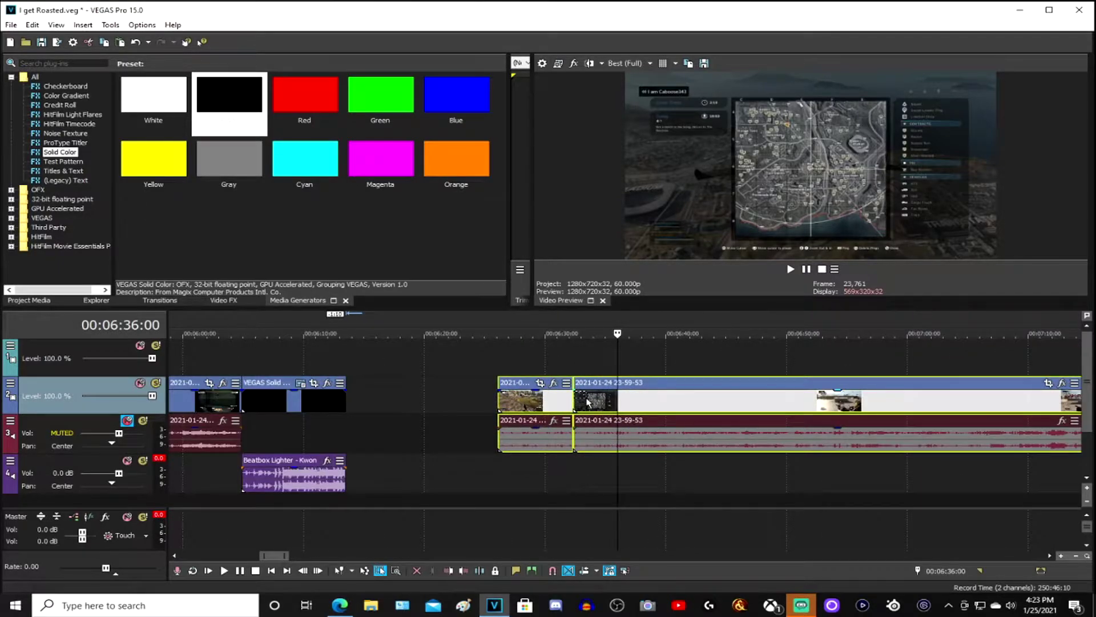
{"action": "left_click_drag", "start_coordinate": [718, 406], "coordinate": [572, 405]}
{"action": "scroll", "coordinate": [424, 408], "scroll_direction": "down", "scroll_amount": 2}
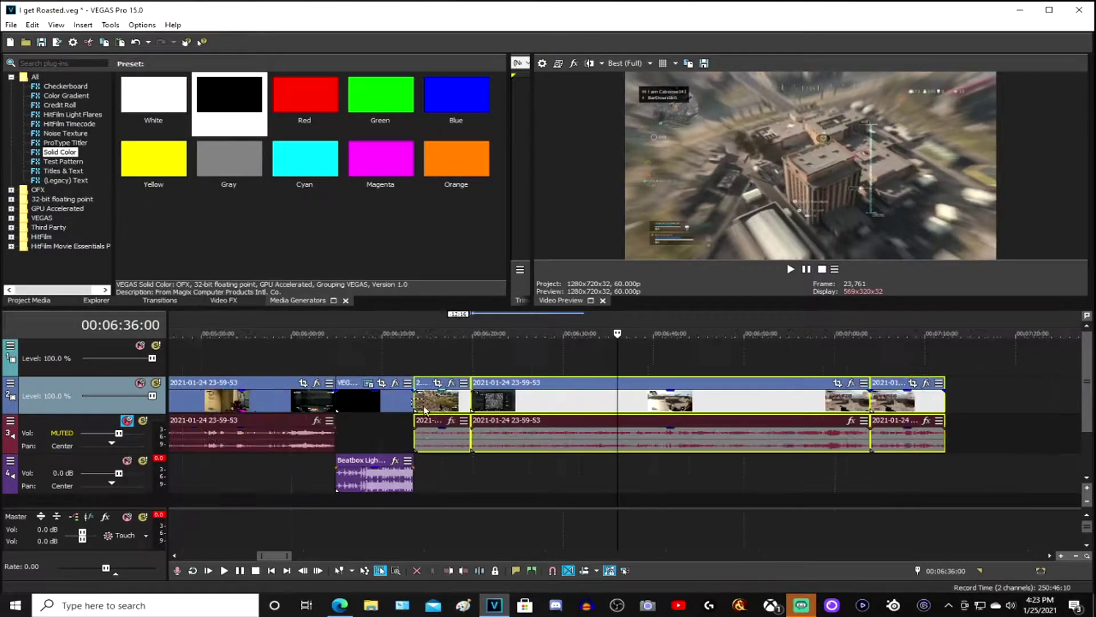
{"action": "scroll", "coordinate": [424, 408], "scroll_direction": "down", "scroll_amount": 2}
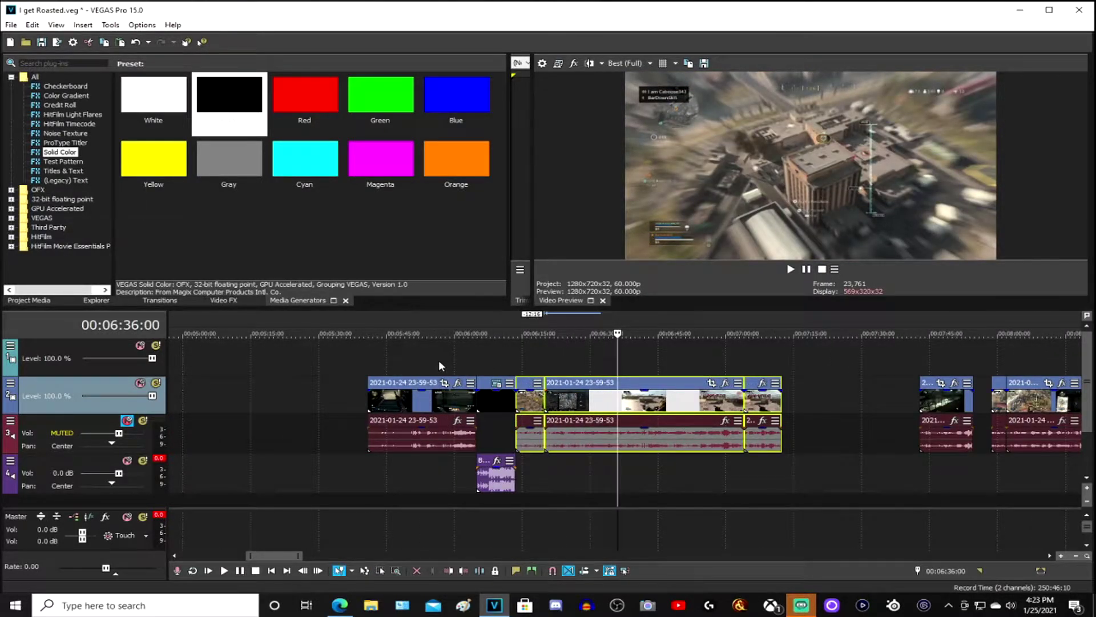
- Play the timeline from just before the black clip until just past it, and unmute the gameplay audio track
{"action": "left_click", "coordinate": [439, 359]}
{"action": "key", "text": "space"}
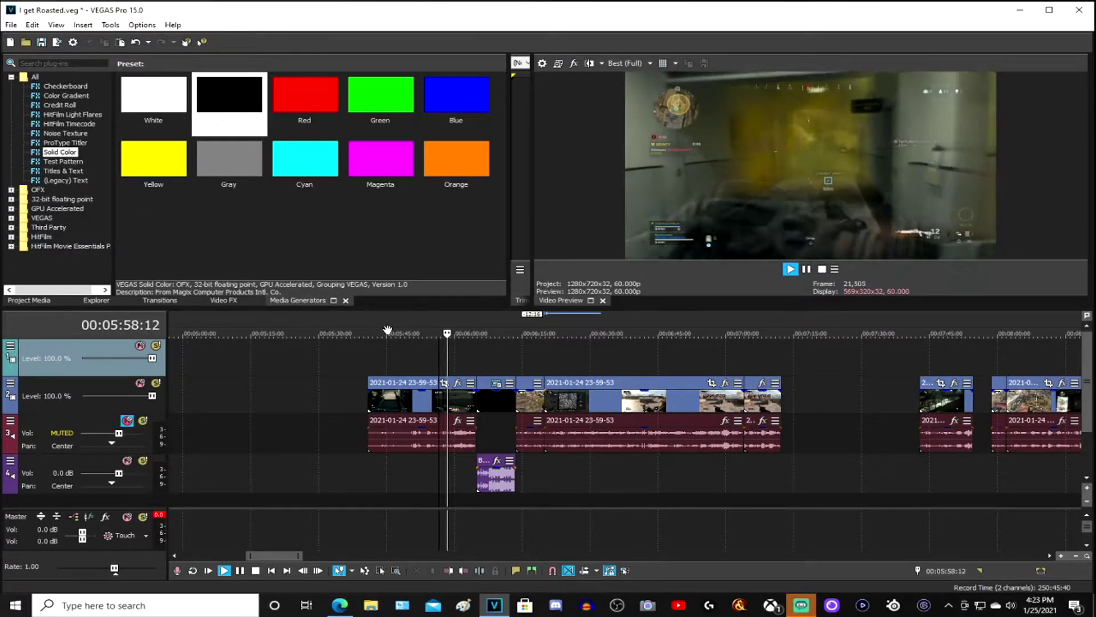
{"action": "left_click", "coordinate": [127, 421]}
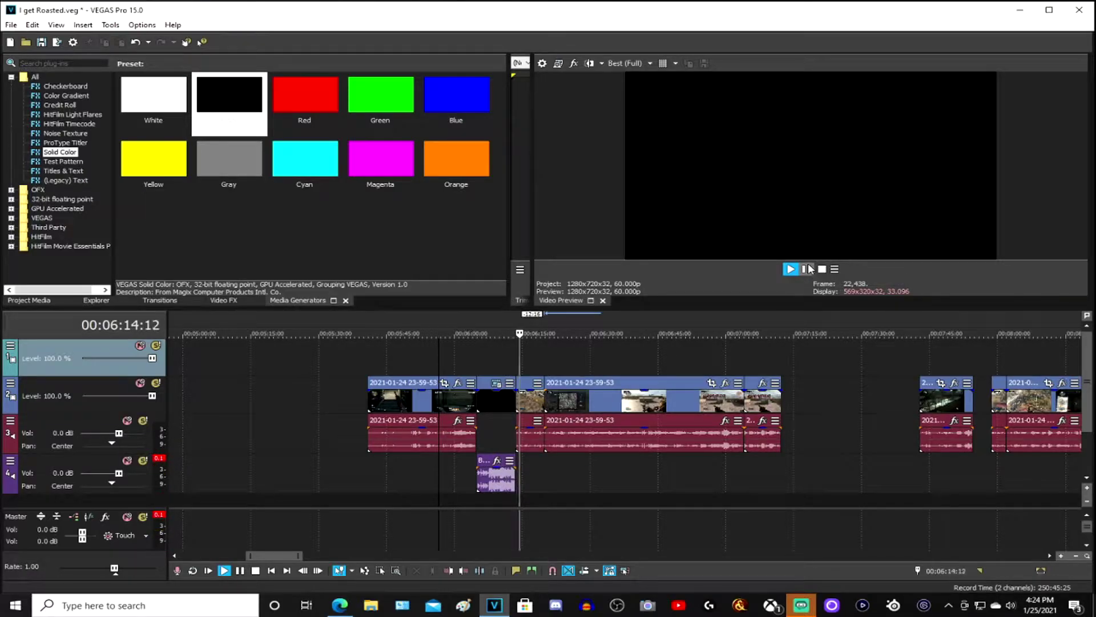
{"action": "key", "text": "Return"}
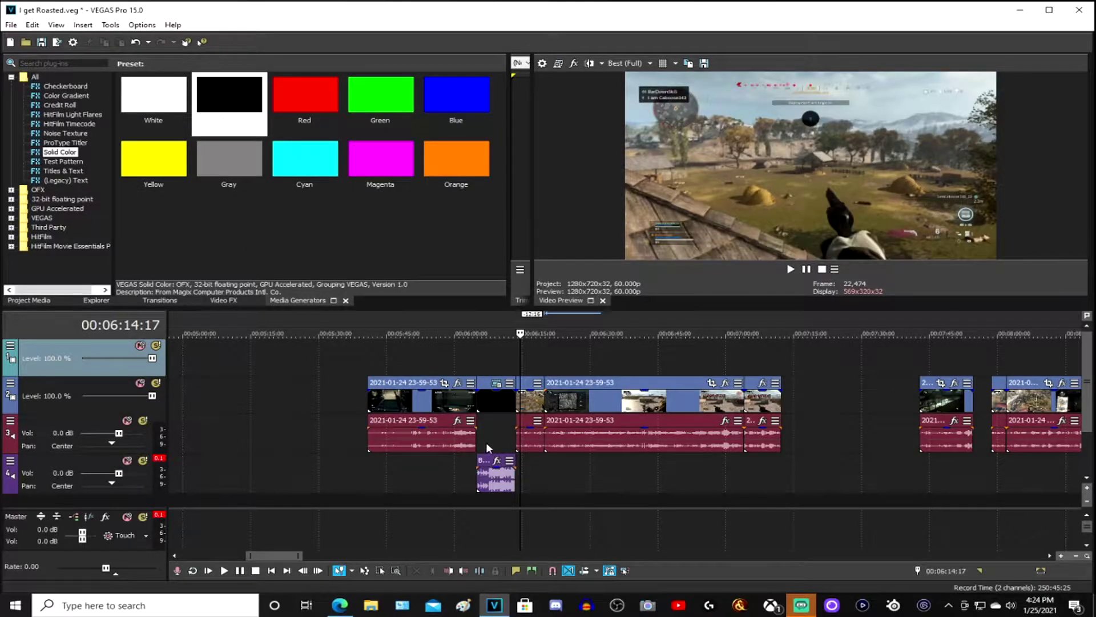
{"action": "scroll", "coordinate": [486, 442], "scroll_direction": "up", "scroll_amount": 2}
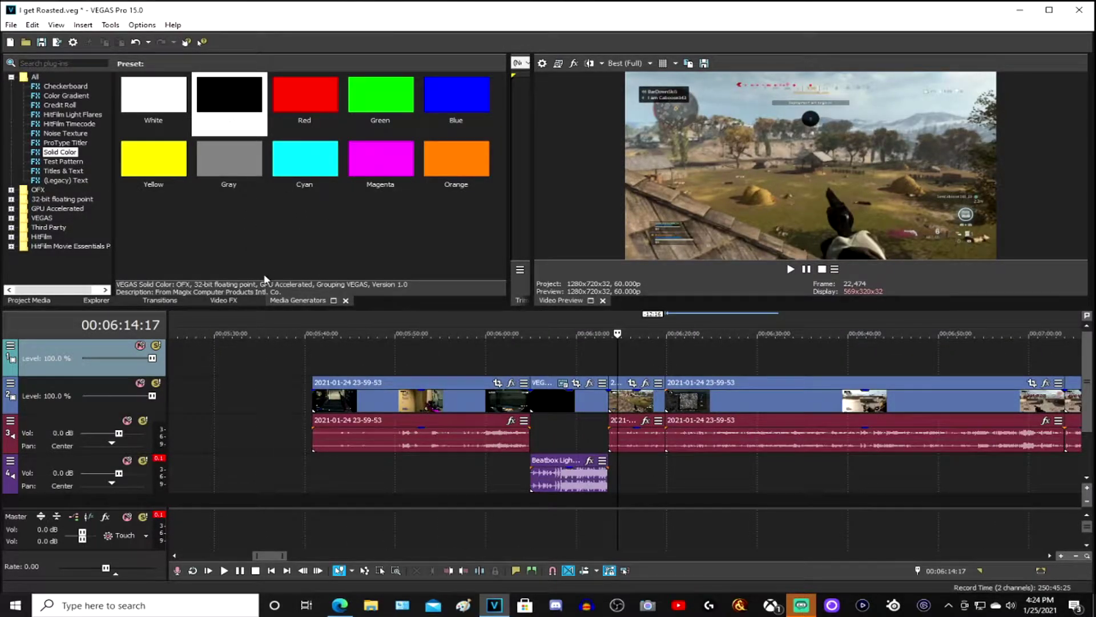
{"action": "scroll", "coordinate": [582, 395], "scroll_direction": "down", "scroll_amount": 2}
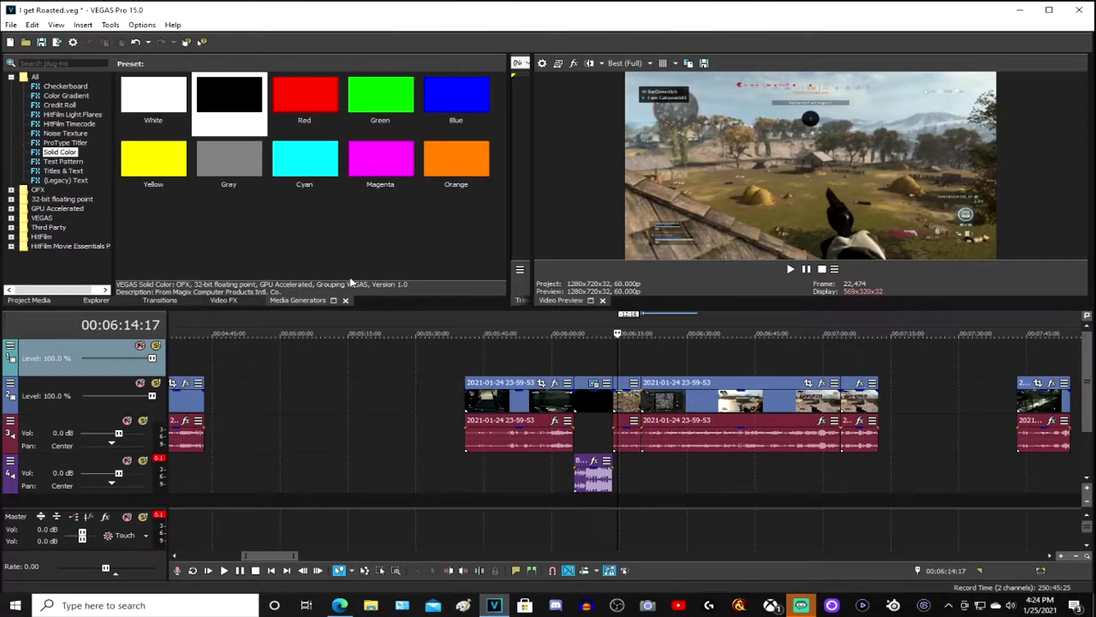
{"action": "scroll", "coordinate": [709, 395], "scroll_direction": "down", "scroll_amount": 6}
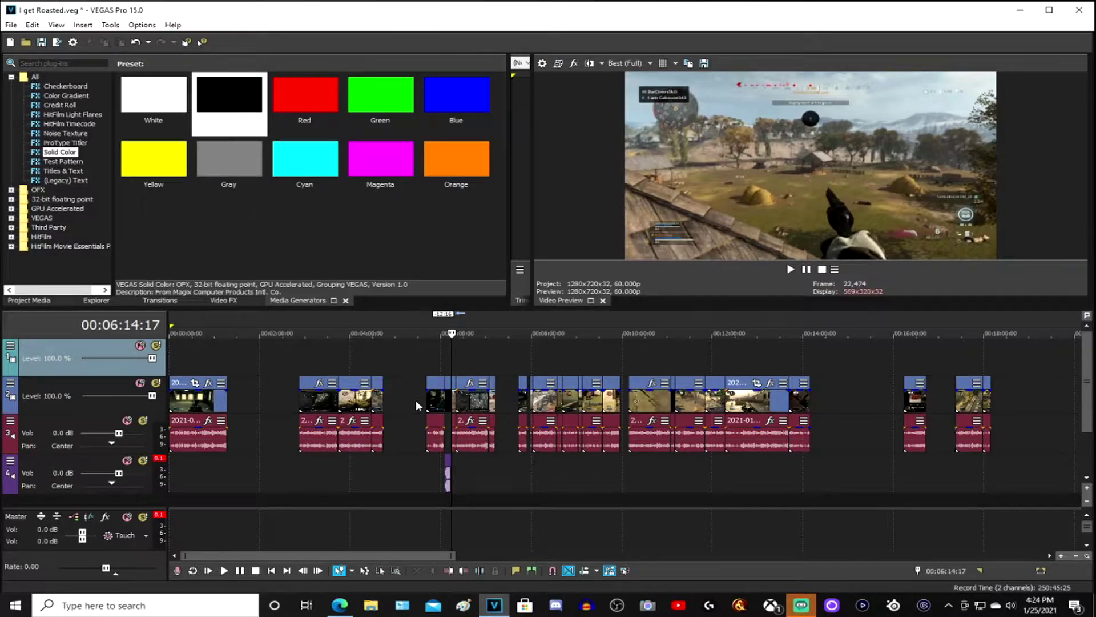
{"action": "scroll", "coordinate": [416, 400], "scroll_direction": "up", "scroll_amount": 2}
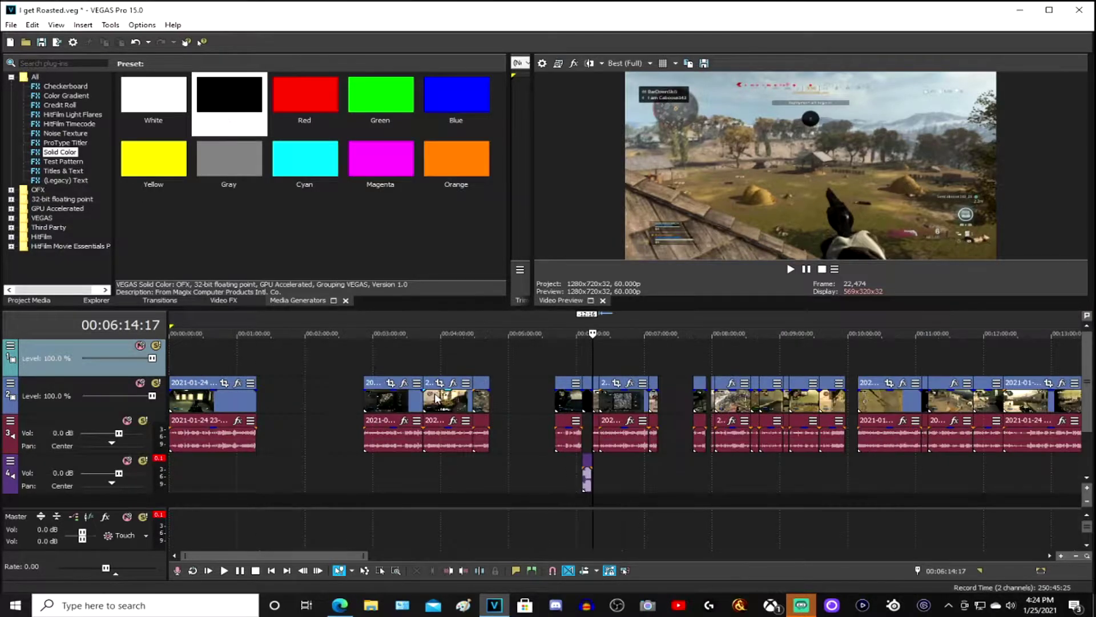
- Show the Titles & Text generator presets and save the project
{"action": "left_click", "coordinate": [79, 172]}
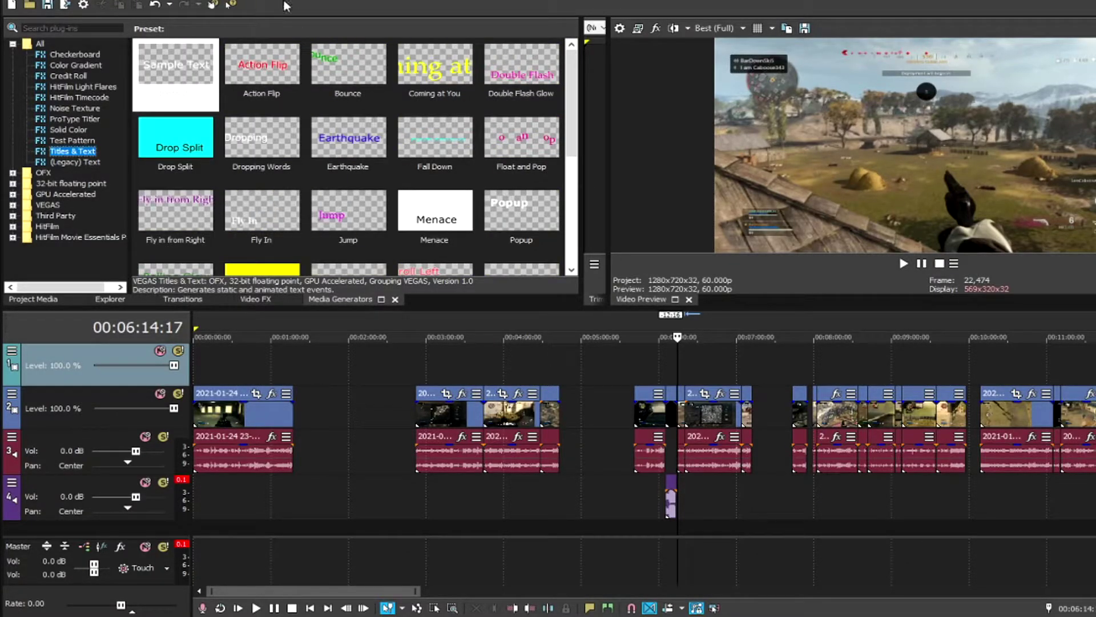
{"action": "left_click", "coordinate": [10, 0]}
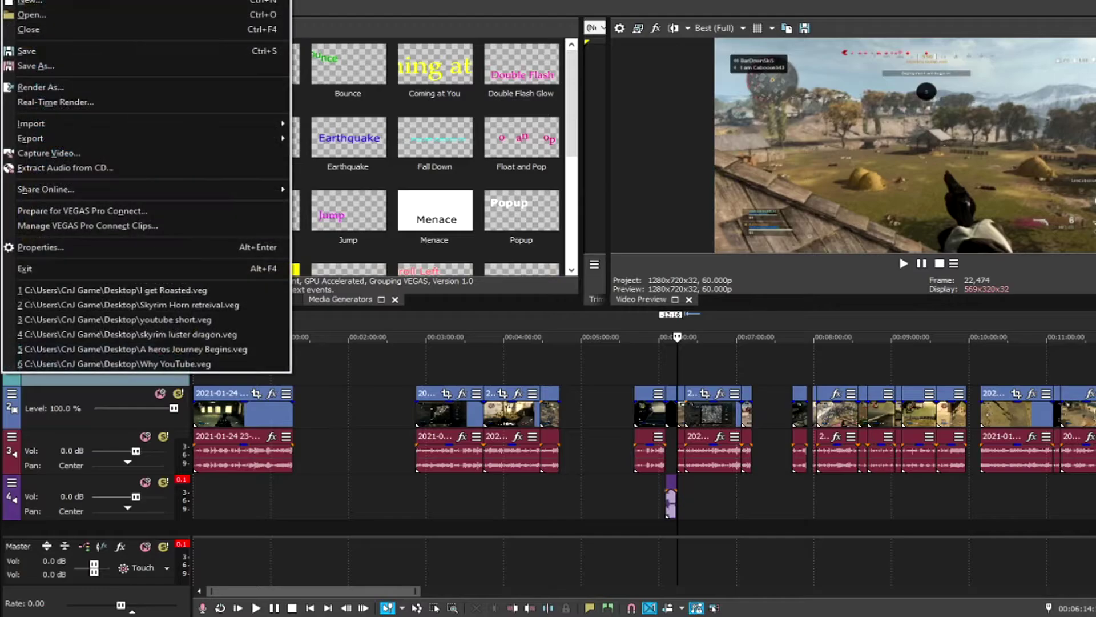
{"action": "left_click", "coordinate": [56, 54]}
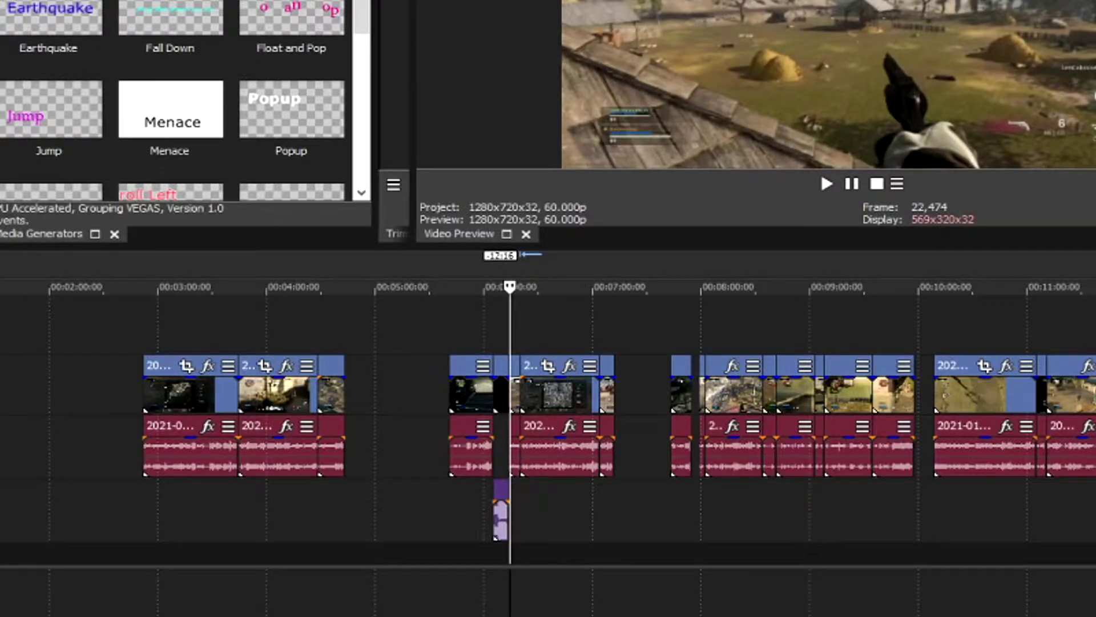
- Place the default Titles & Text preset on the top track at the black clip's start and trim it to the black clip's end
{"action": "scroll", "coordinate": [228, 371], "scroll_direction": "up", "scroll_amount": 5}
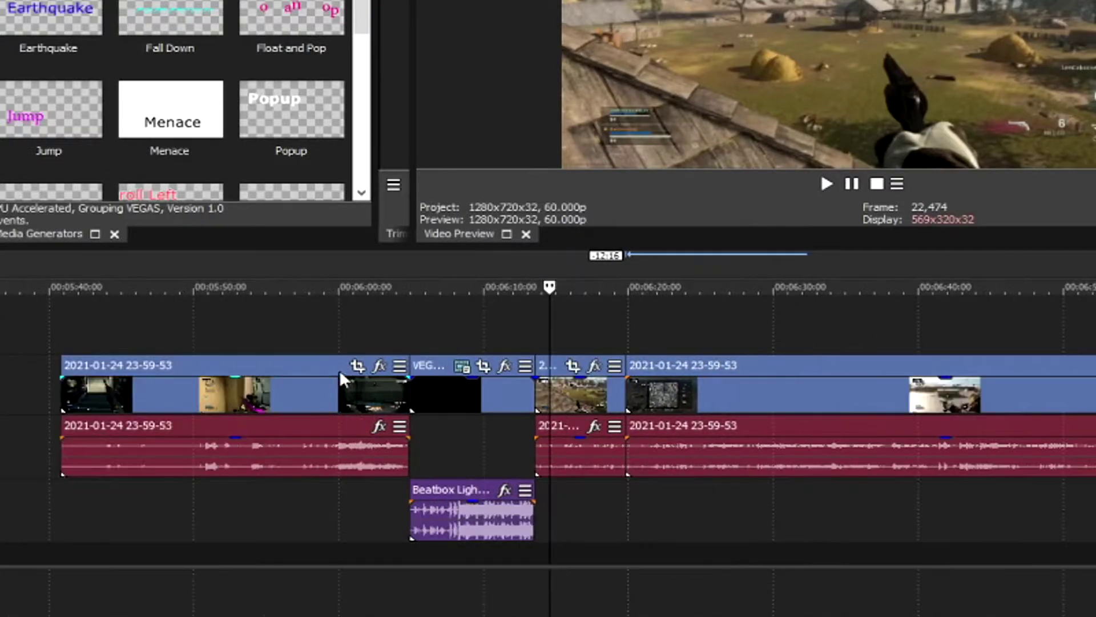
{"action": "left_click_drag", "start_coordinate": [88, 154], "coordinate": [429, 360]}
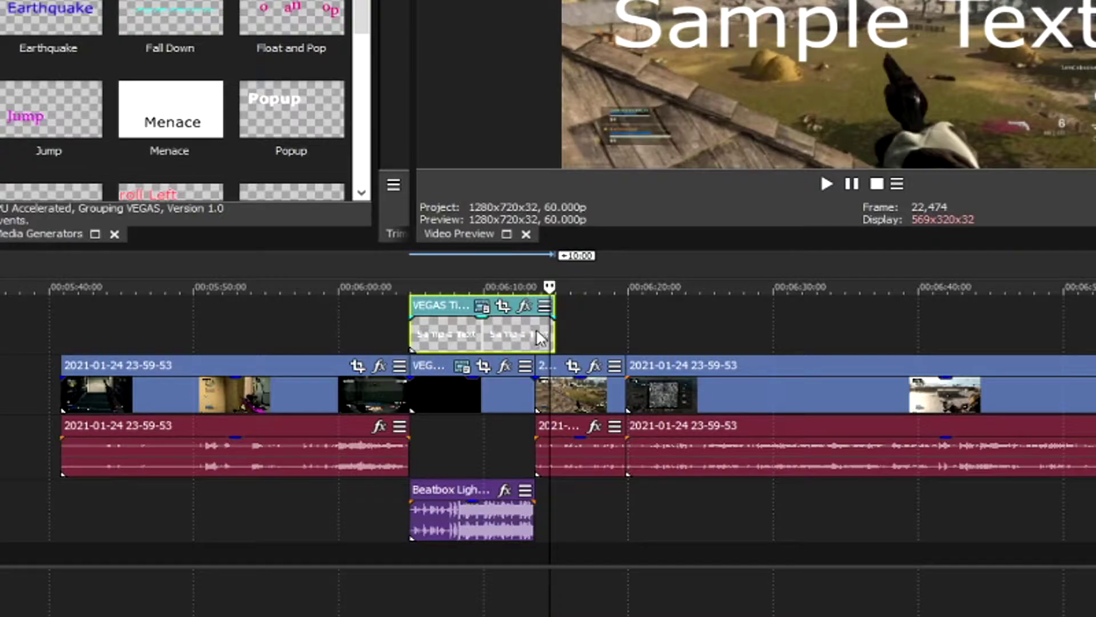
{"action": "key", "text": "space"}
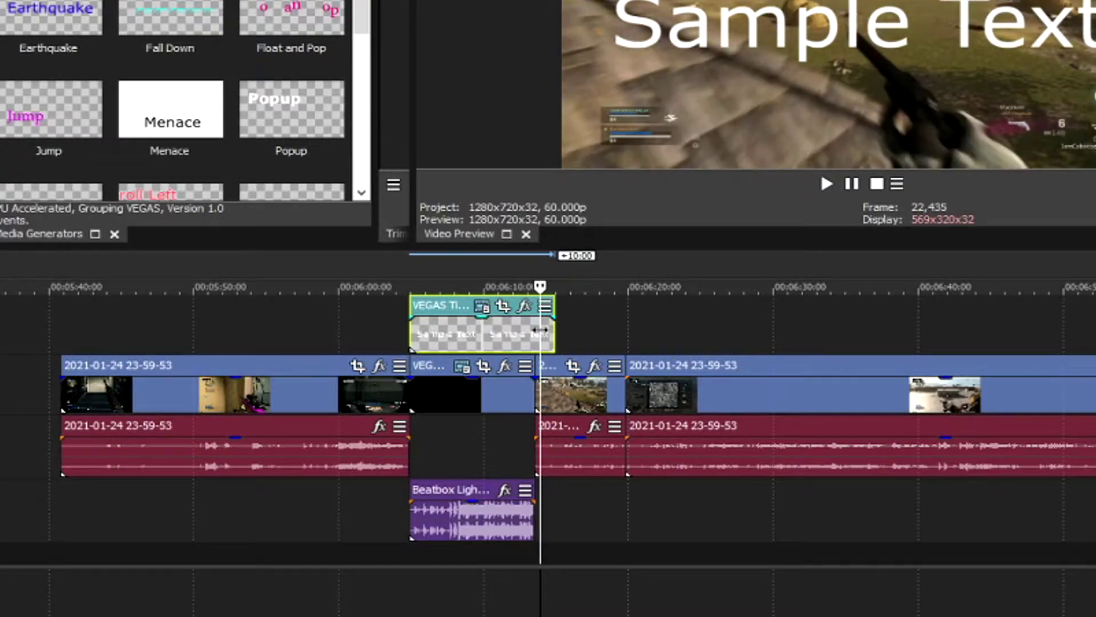
{"action": "left_click_drag", "start_coordinate": [549, 329], "coordinate": [531, 332]}
- Open the title clip's generated media settings and set the font size of the whole sample text to 14
{"action": "scroll", "coordinate": [559, 350], "scroll_direction": "up", "scroll_amount": 4}
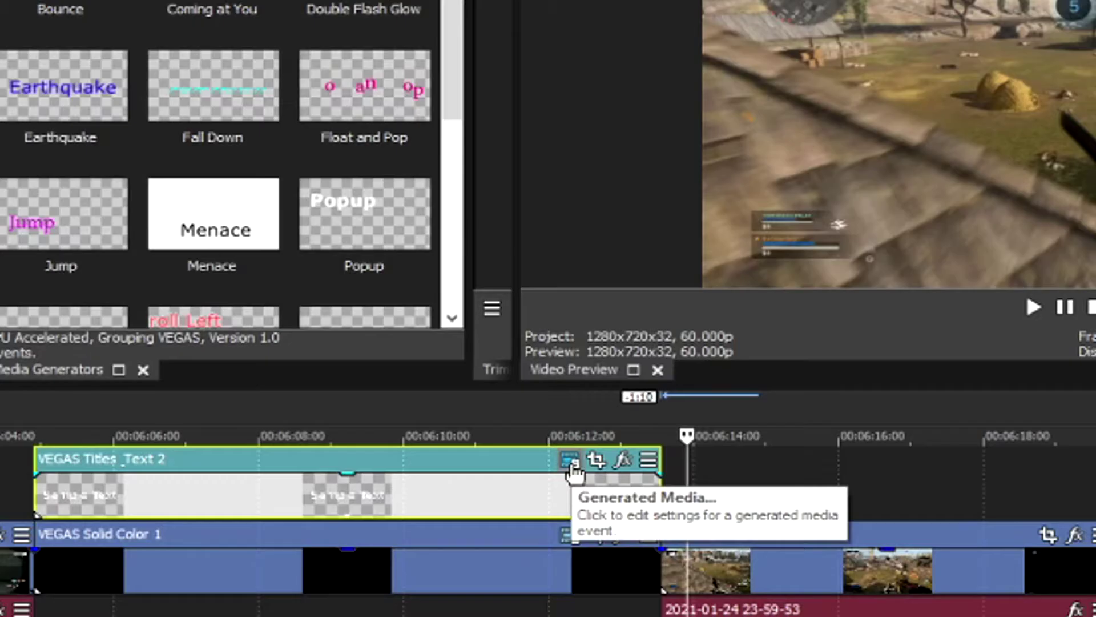
{"action": "left_click", "coordinate": [560, 349]}
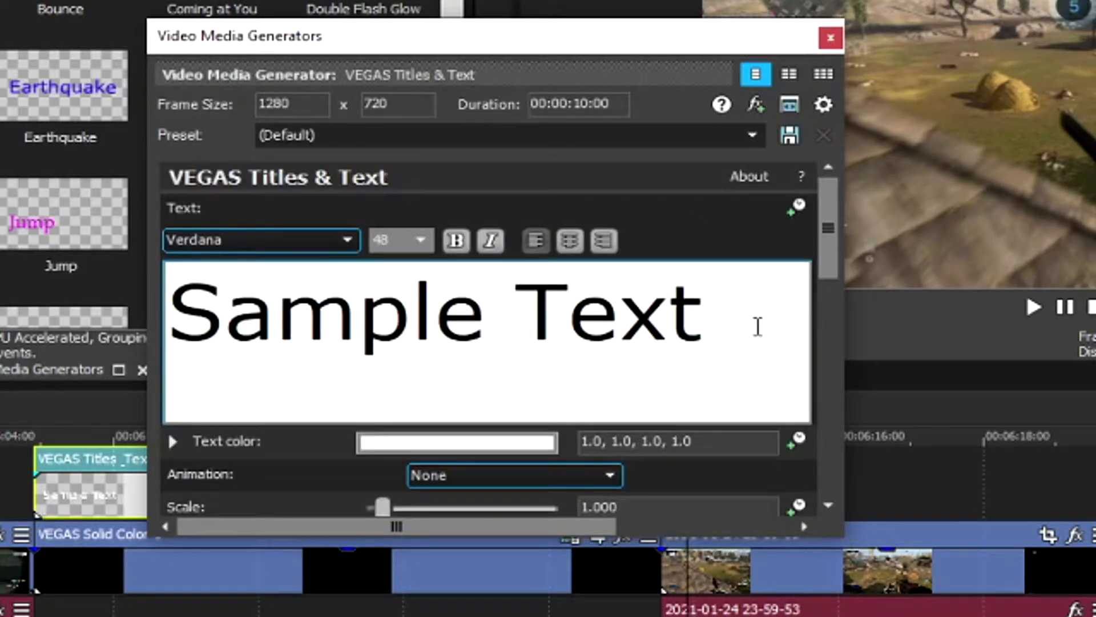
{"action": "key", "text": "ctrl+a"}
{"action": "left_click", "coordinate": [424, 241]}
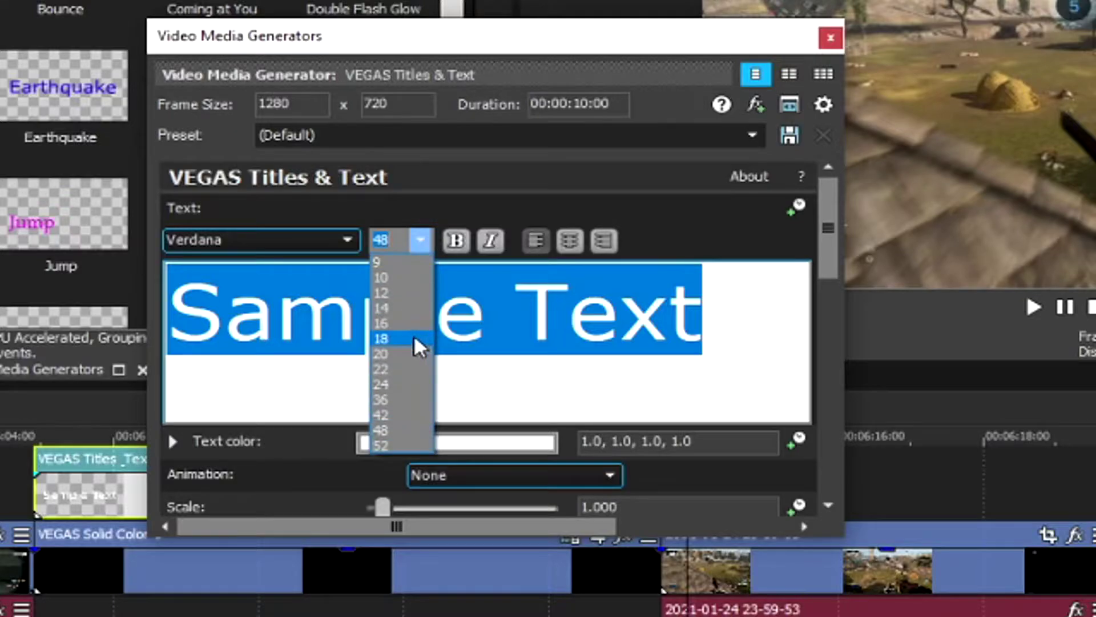
{"action": "left_click", "coordinate": [427, 311]}
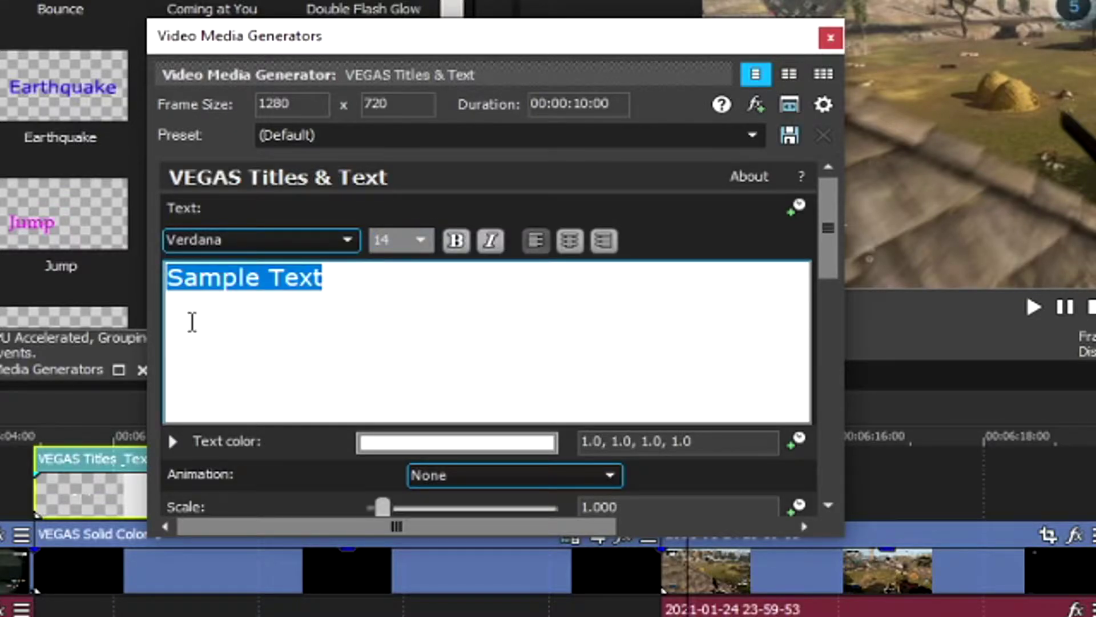
- Replace the sample text of the title with "Politics In Modern Warfare LOL:)"
{"action": "key", "text": "Delete"}
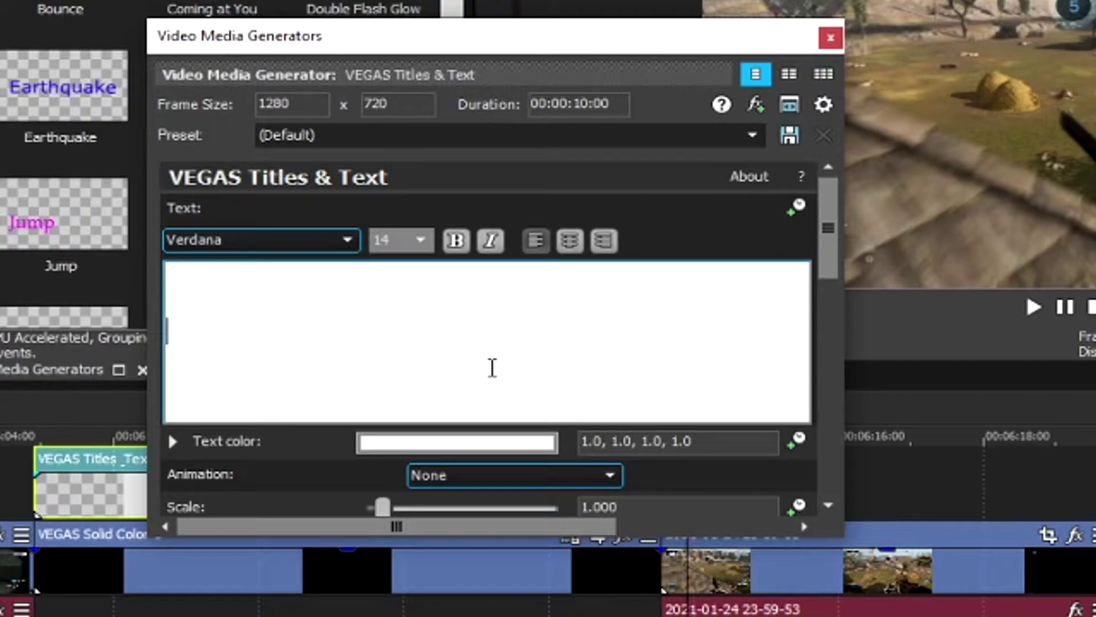
{"action": "type", "text": "Pol"}
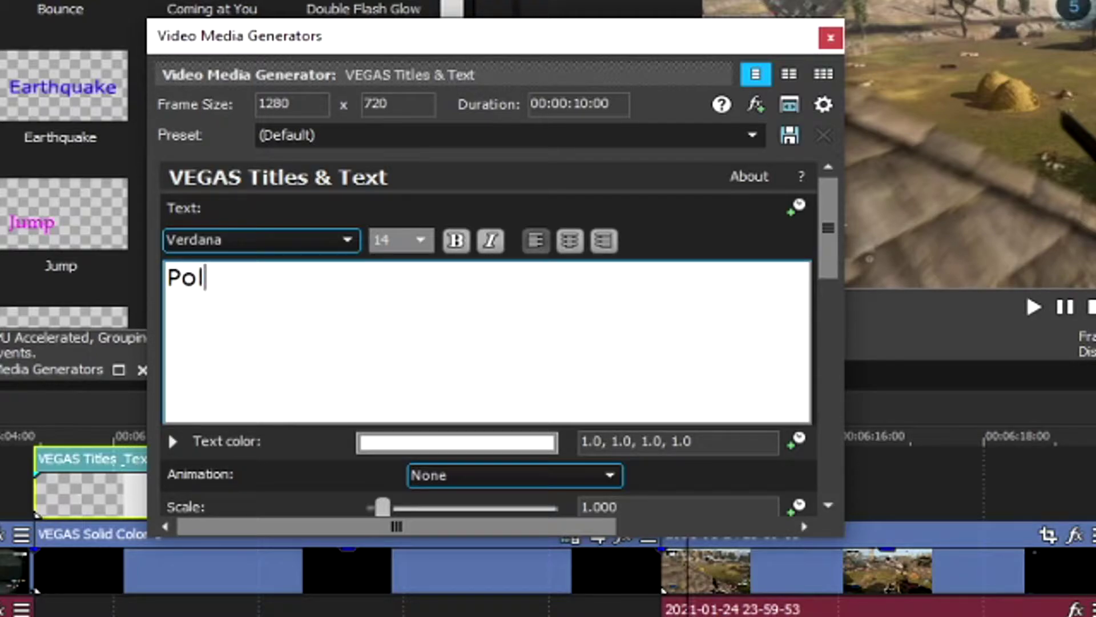
{"action": "type", "text": "itics "}
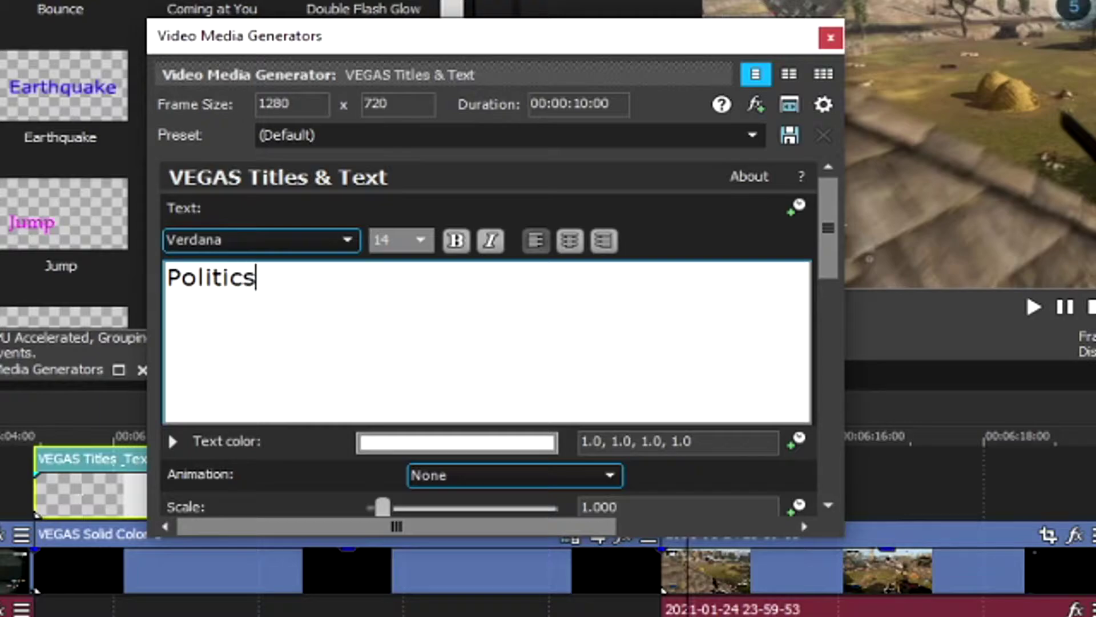
{"action": "type", "text": "In Mod"}
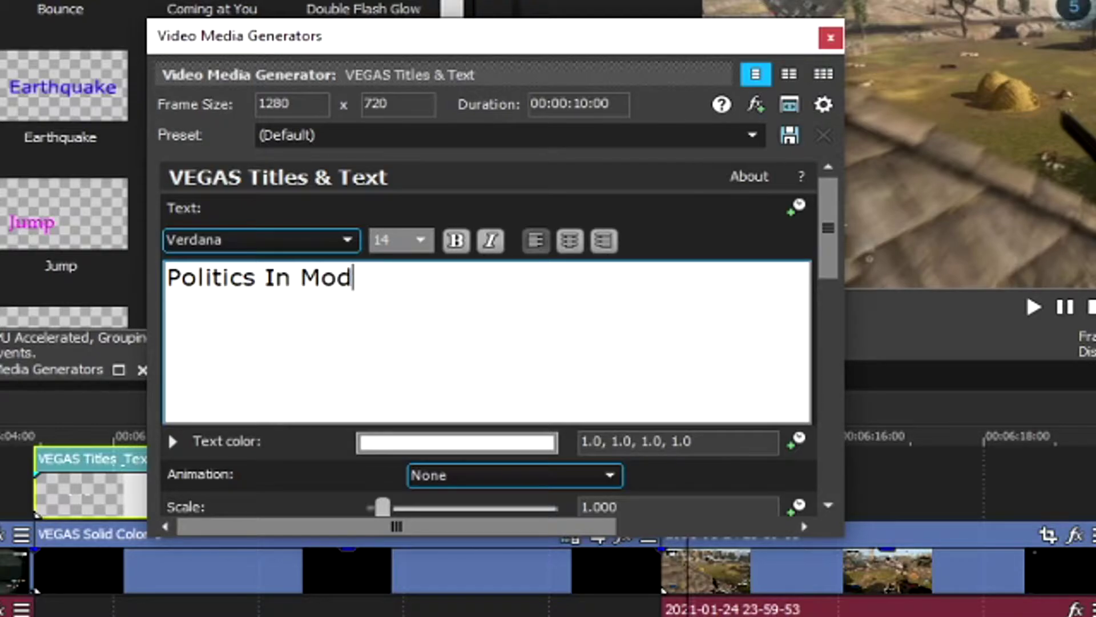
{"action": "type", "text": "ern Warfa"}
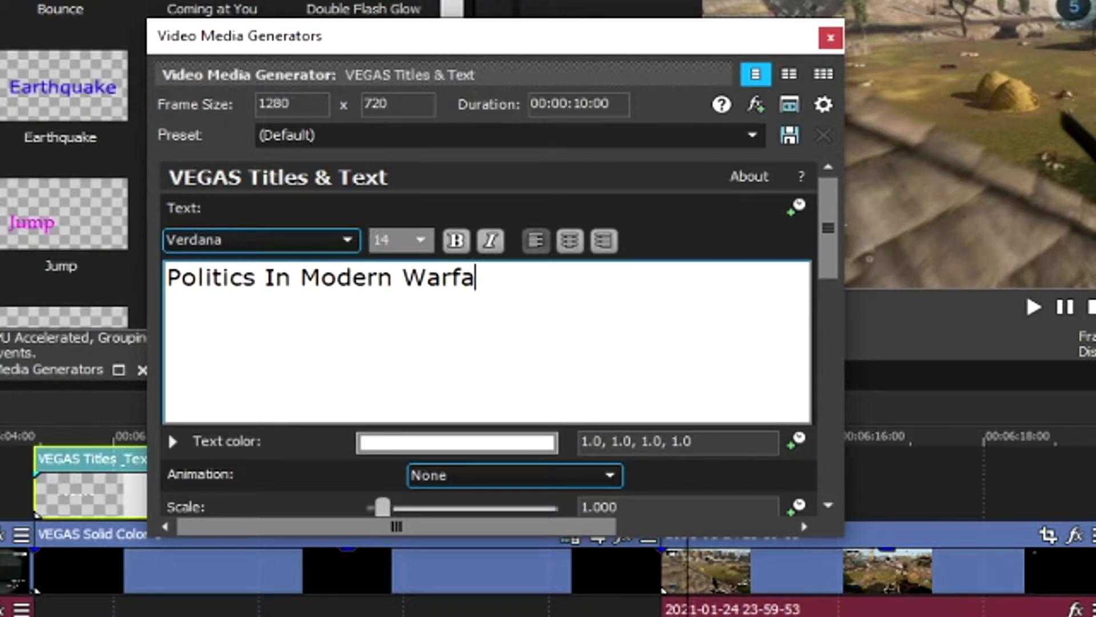
{"action": "type", "text": "re"}
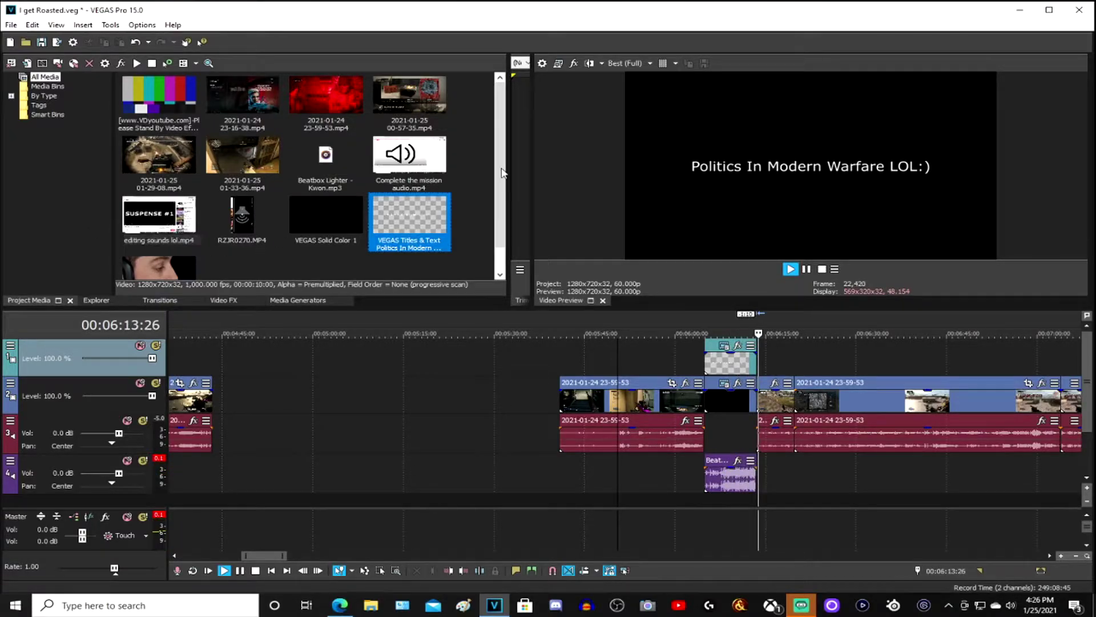
- Stop playback just after the gameplay section that follows the title card and save the project
{"action": "left_click", "coordinate": [807, 272]}
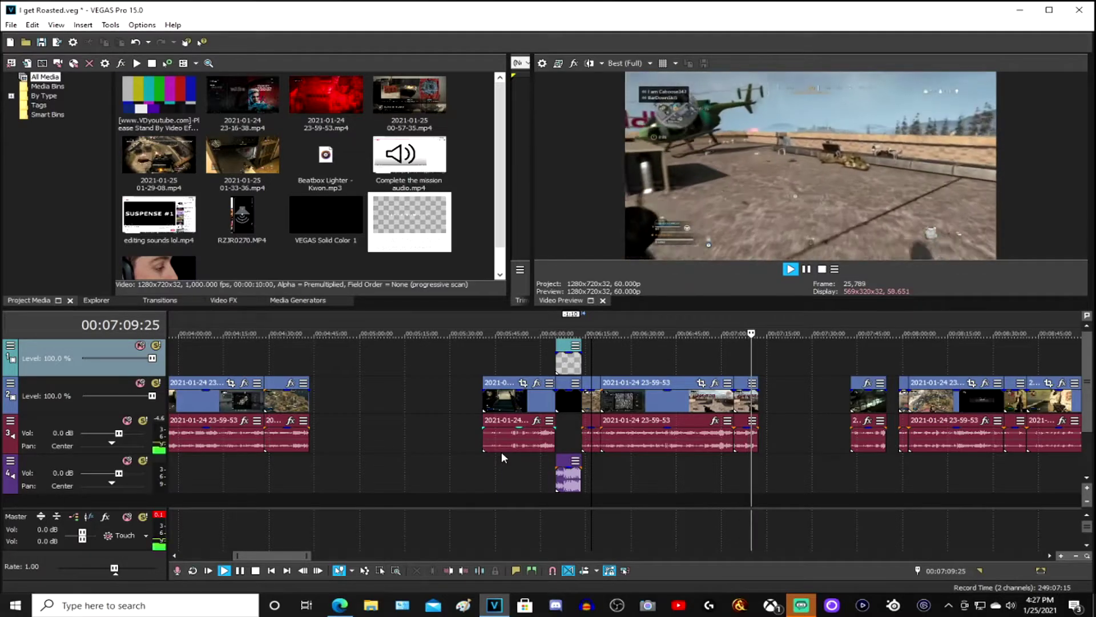
{"action": "left_click", "coordinate": [807, 270]}
{"action": "scroll", "coordinate": [744, 410], "scroll_direction": "up", "scroll_amount": 3}
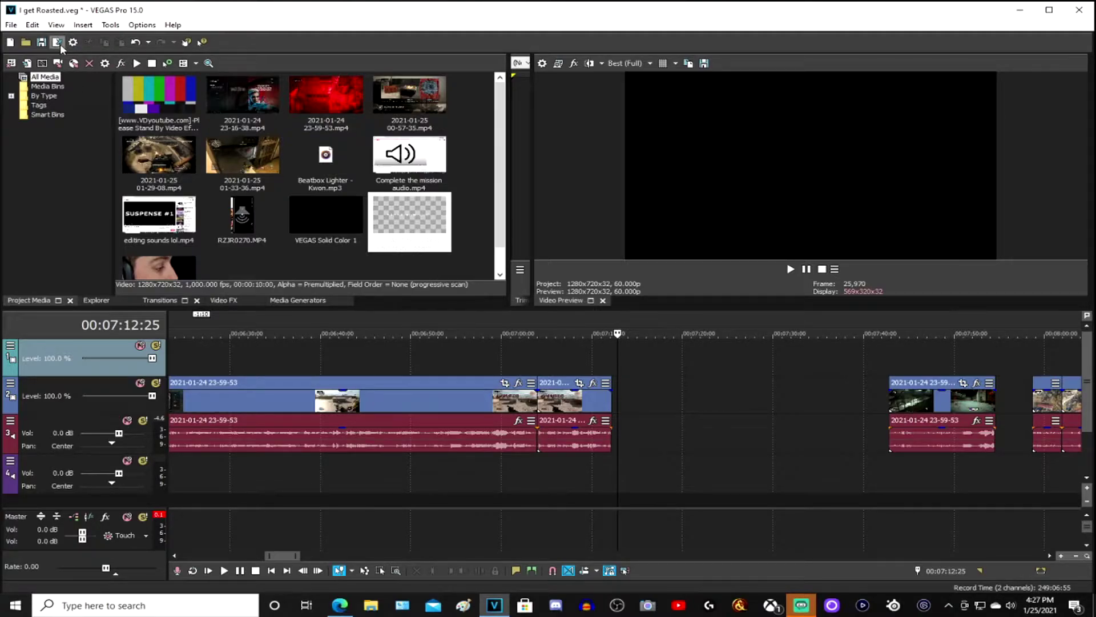
{"action": "left_click", "coordinate": [11, 25]}
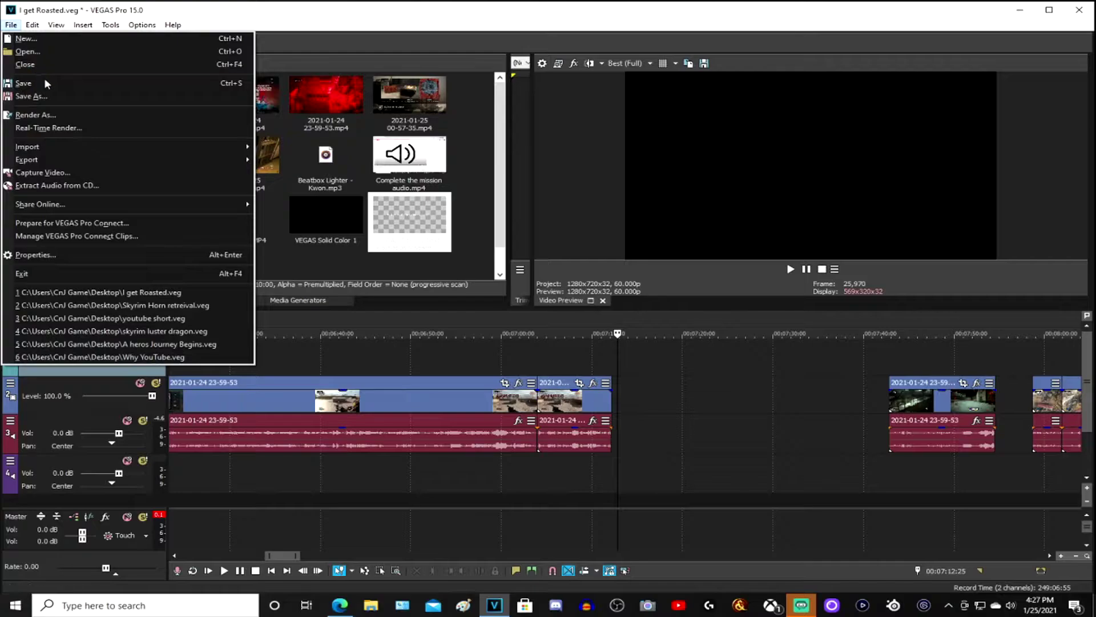
{"action": "left_click", "coordinate": [44, 81]}
- Select the title card and its surrounding gameplay clips on all tracks and move them earlier to close the gap before them
{"action": "left_click", "coordinate": [571, 400]}
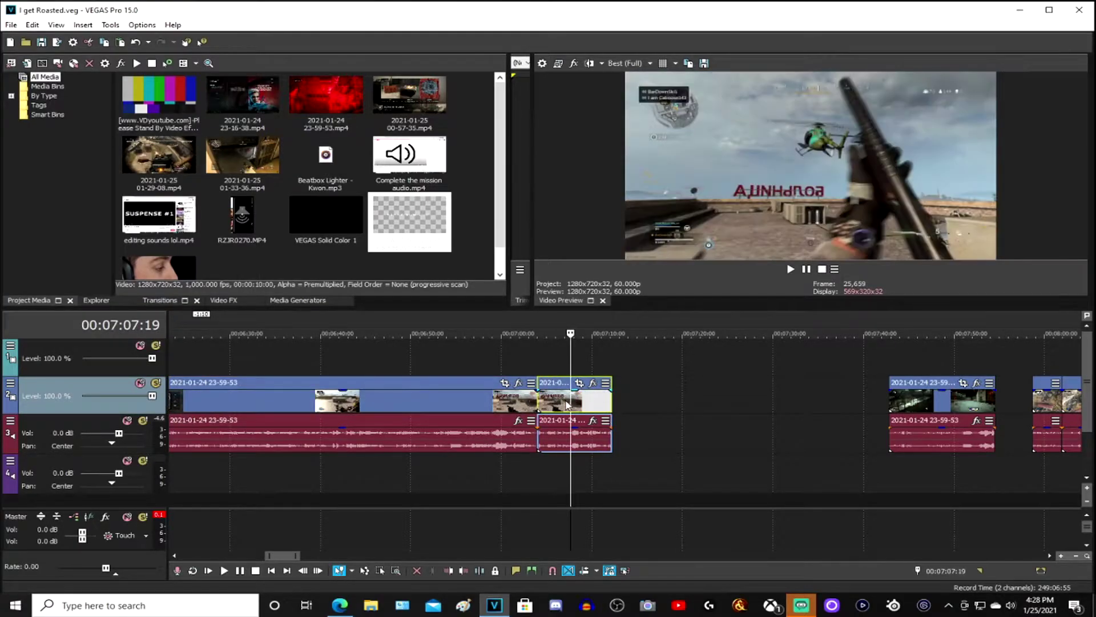
{"action": "scroll", "coordinate": [416, 439], "scroll_direction": "down", "scroll_amount": 6}
{"action": "scroll", "coordinate": [405, 434], "scroll_direction": "down", "scroll_amount": 5}
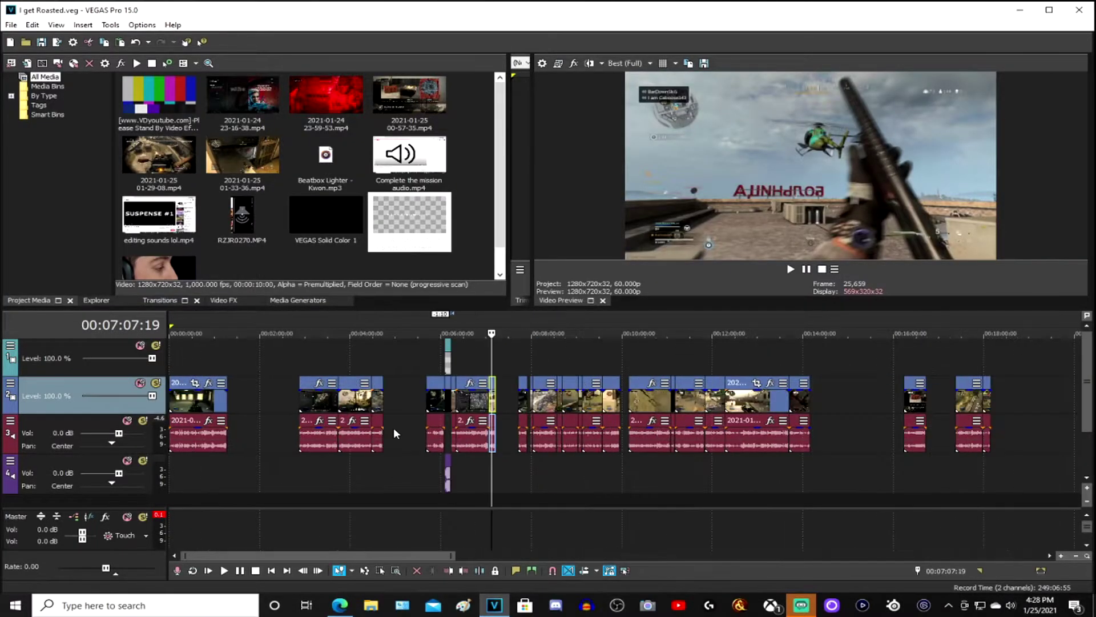
{"action": "scroll", "coordinate": [369, 442], "scroll_direction": "up", "scroll_amount": 3}
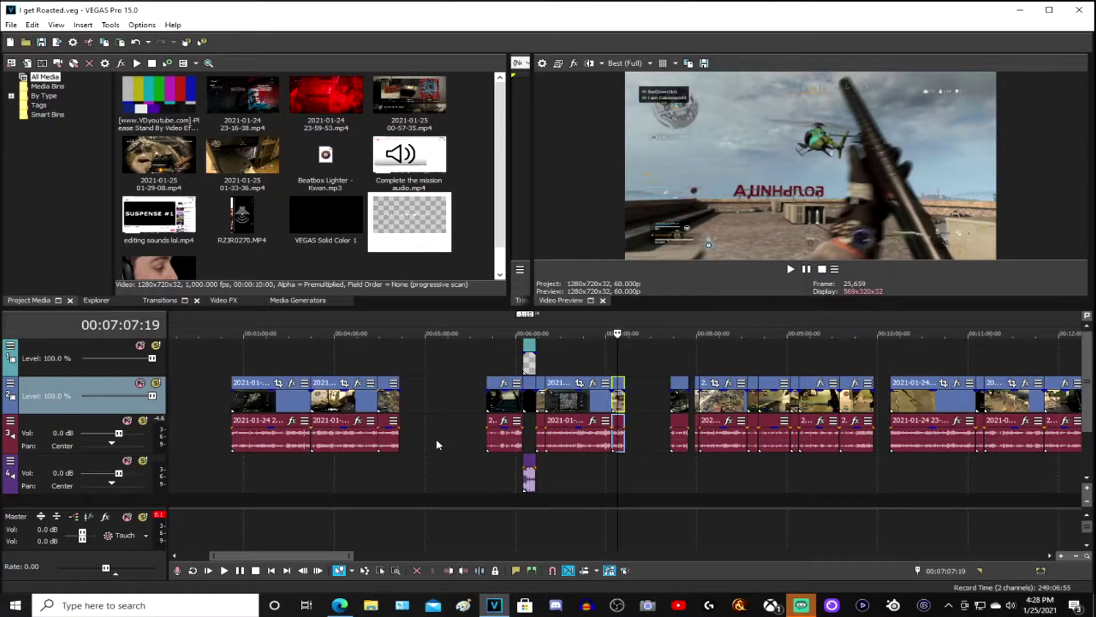
{"action": "scroll", "coordinate": [436, 444], "scroll_direction": "up", "scroll_amount": 3}
{"action": "key", "text": "d"}
{"action": "key", "text": "d"}
{"action": "left_click_drag", "start_coordinate": [656, 488], "coordinate": [203, 274]}
{"action": "scroll", "coordinate": [467, 407], "scroll_direction": "down", "scroll_amount": 5}
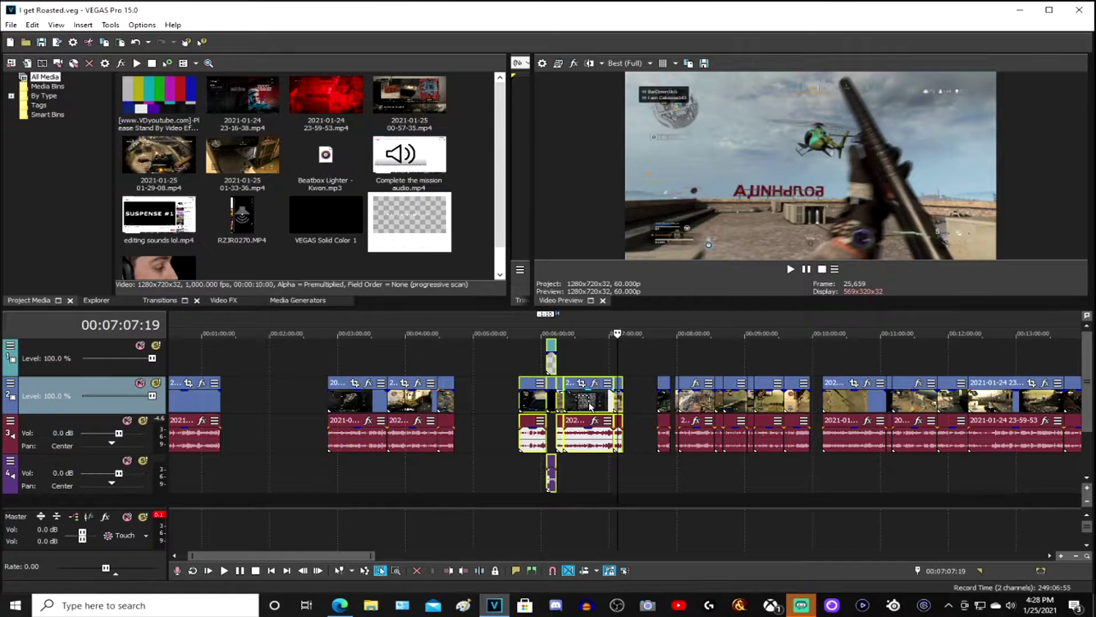
{"action": "left_click_drag", "start_coordinate": [590, 407], "coordinate": [526, 413]}
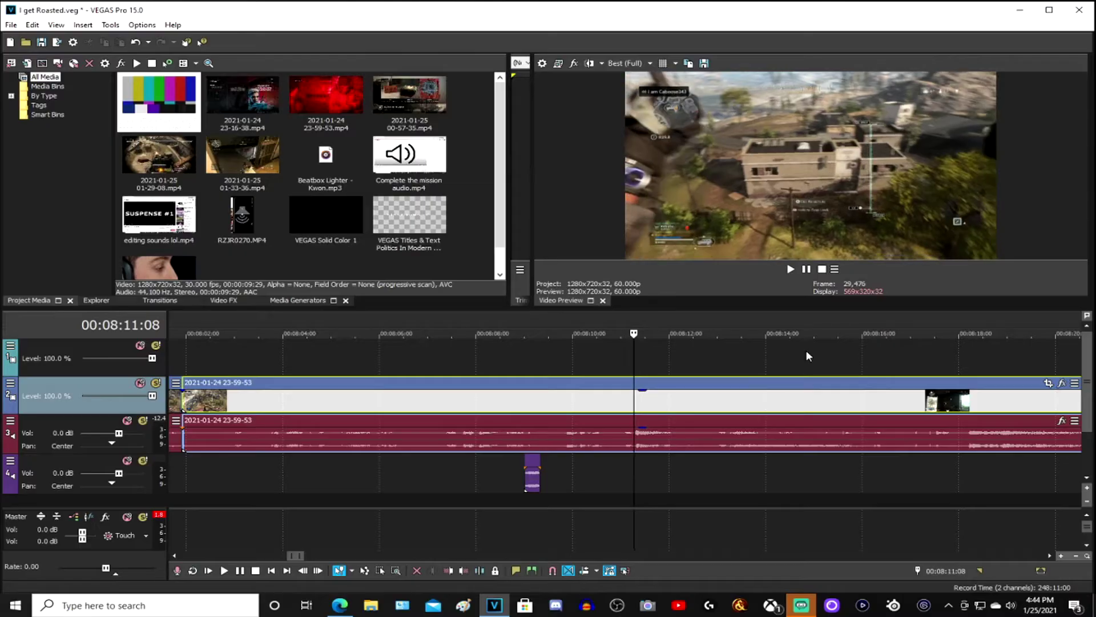
- Step back frame by frame through the gameplay clip and split it at 00:08:10:23
{"action": "key", "text": "Left"}
{"action": "key", "text": "Left"}
{"action": "key", "text": "Left"}
{"action": "key", "text": "Left"}
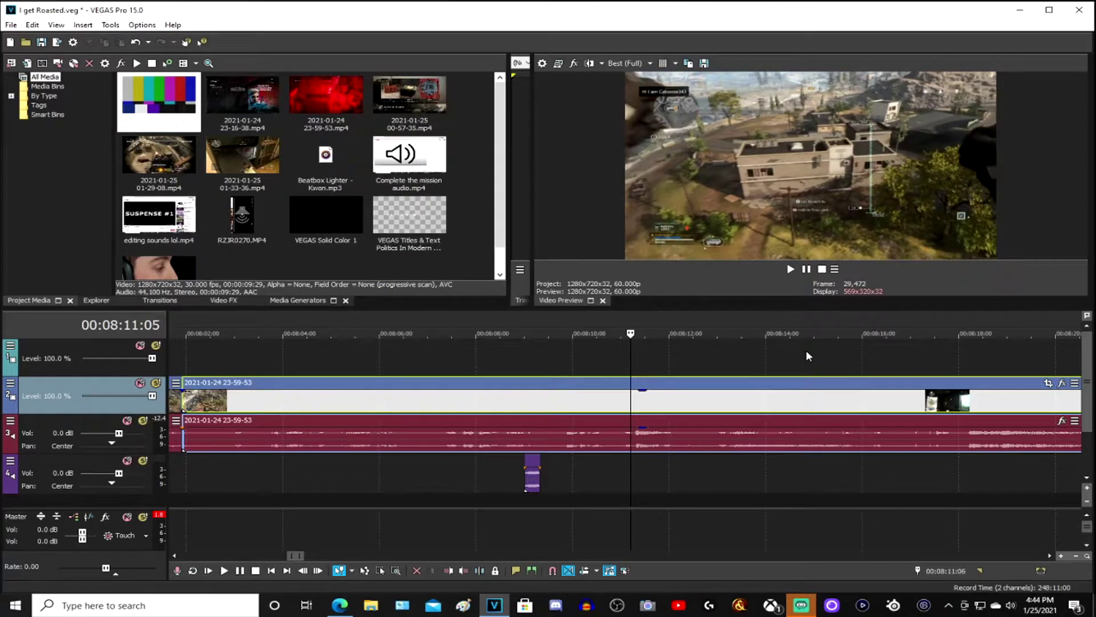
{"action": "key", "text": "Left"}
{"action": "key", "text": "Left"}
{"action": "key", "text": "Left"}
{"action": "key", "text": "Left"}
{"action": "key", "text": "Left"}
{"action": "key", "text": "Left"}
{"action": "key", "text": "Left"}
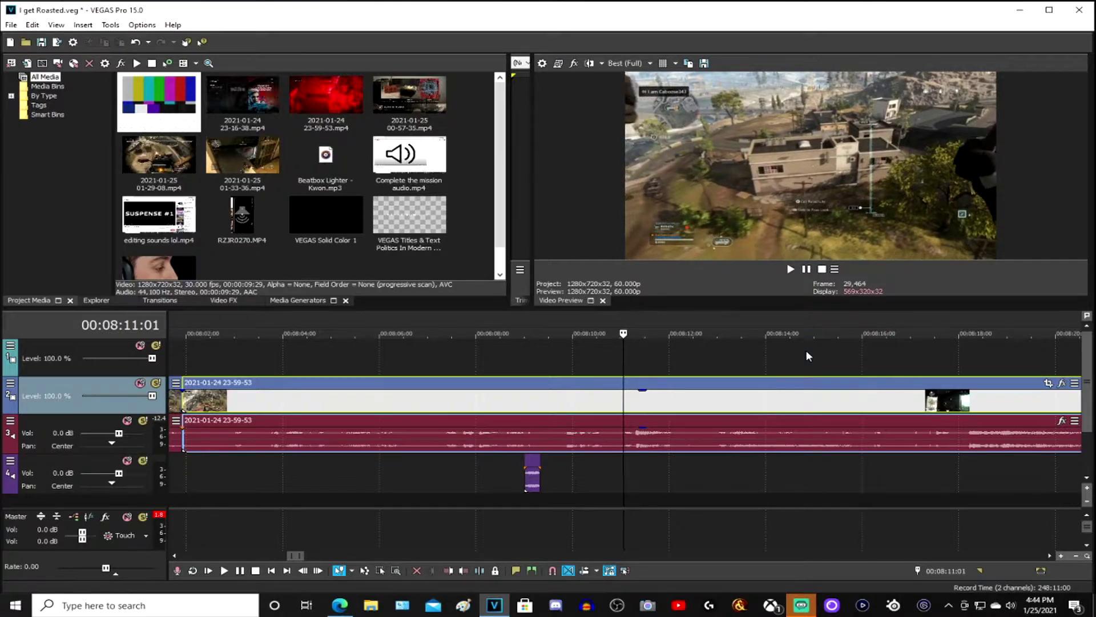
{"action": "key", "text": "Left"}
{"action": "key", "text": "Left"}
{"action": "key", "text": "Left"}
{"action": "key", "text": "Left"}
{"action": "key", "text": "Left"}
{"action": "key", "text": "Left"}
{"action": "key", "text": "Left"}
{"action": "key", "text": "Left"}
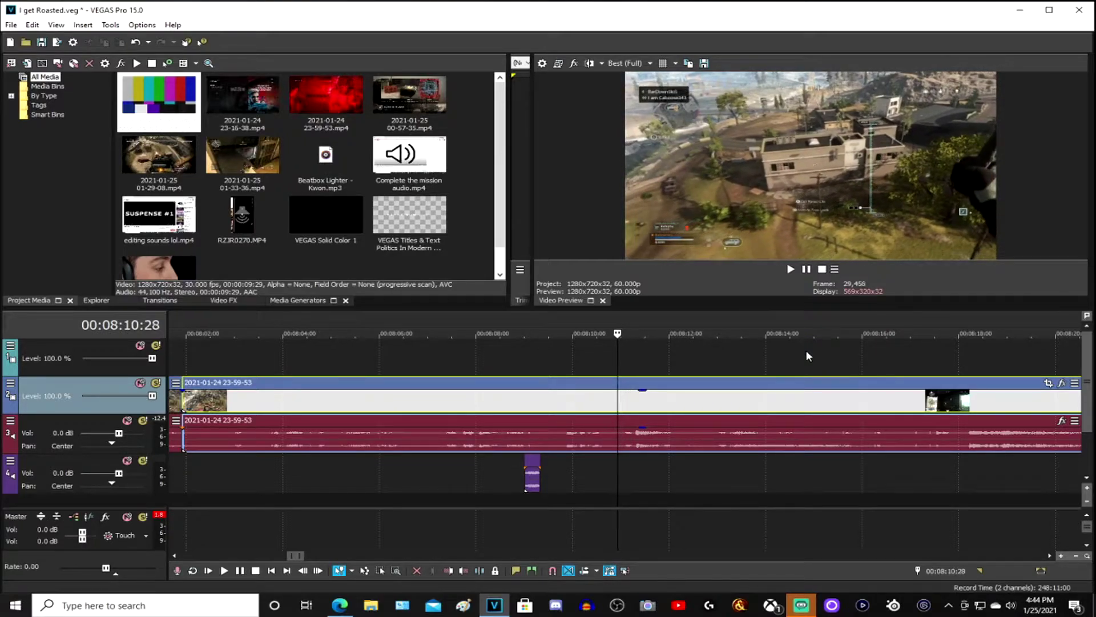
{"action": "key", "text": "Left"}
{"action": "key", "text": "Left"}
{"action": "key", "text": "Left"}
{"action": "key", "text": "Left"}
{"action": "key", "text": "Left"}
{"action": "key", "text": "Left"}
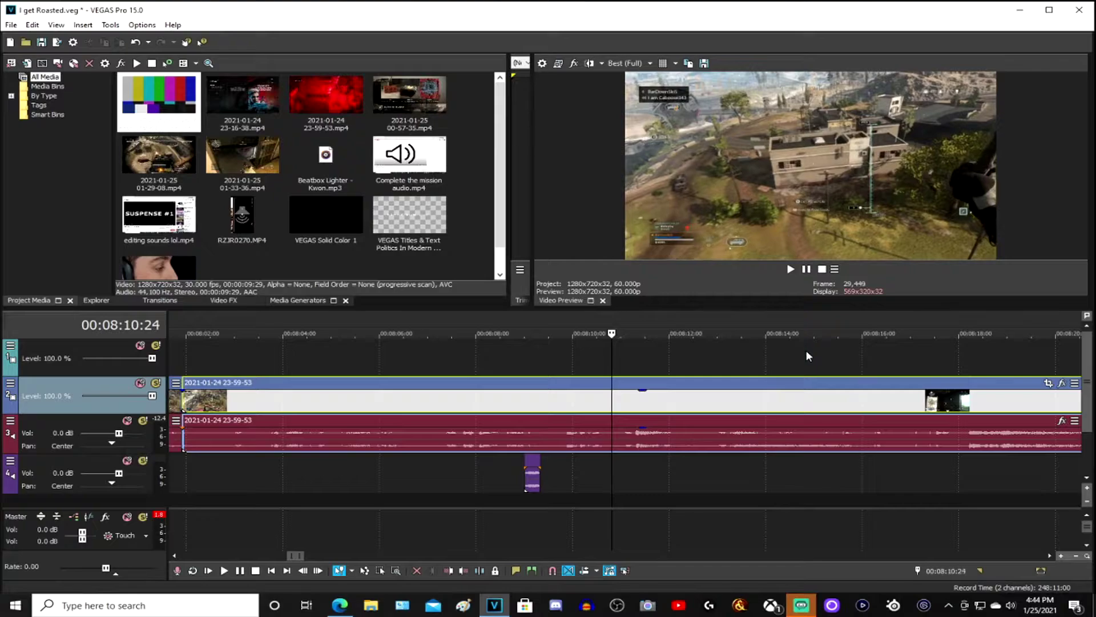
{"action": "key", "text": "Left"}
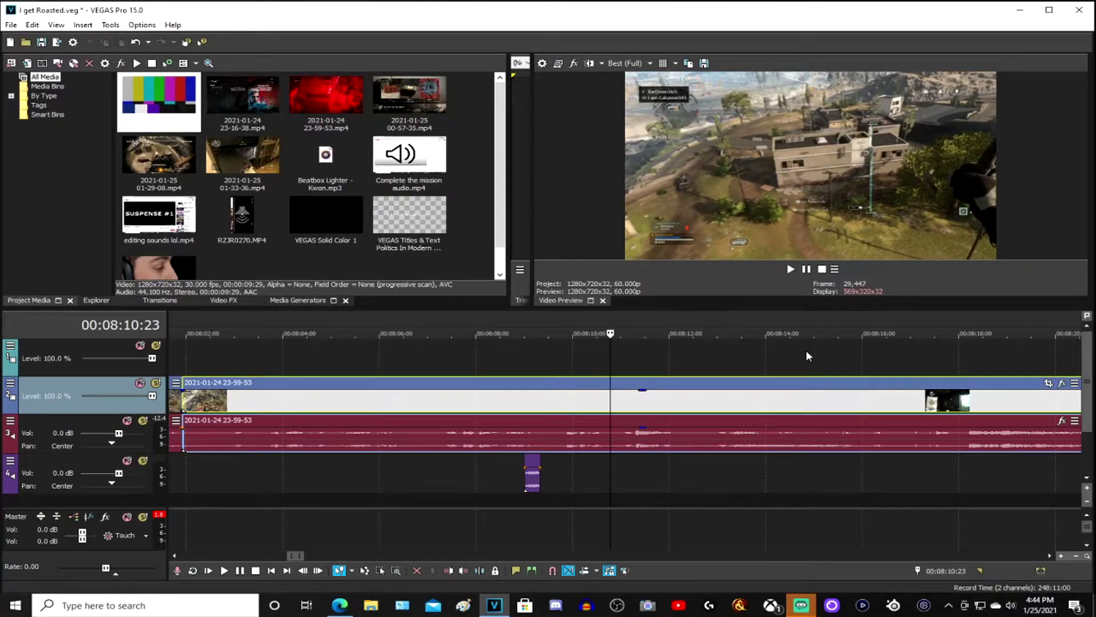
{"action": "key", "text": "s"}
- Step forward frame by frame and split the gameplay clip again at 00:08:12:05
{"action": "key", "text": "Right"}
{"action": "key", "text": "Right"}
{"action": "key", "text": "Right"}
{"action": "key", "text": "Right"}
{"action": "key", "text": "Right"}
{"action": "key", "text": "Right"}
{"action": "key", "text": "Right"}
{"action": "key", "text": "Right"}
{"action": "key", "text": "Right"}
{"action": "key", "text": "Right"}
{"action": "key", "text": "Right"}
{"action": "key", "text": "Right"}
{"action": "key", "text": "Right"}
{"action": "key", "text": "Right"}
{"action": "key", "text": "Right"}
{"action": "key", "text": "Right"}
{"action": "key", "text": "Right"}
{"action": "key", "text": "Right"}
{"action": "key", "text": "Right"}
{"action": "key", "text": "Right"}
{"action": "key", "text": "Right"}
{"action": "key", "text": "Right"}
{"action": "key", "text": "Right"}
{"action": "key", "text": "Right"}
{"action": "key", "text": "Right"}
{"action": "key", "text": "Right"}
{"action": "key", "text": "Right"}
{"action": "key", "text": "Right"}
{"action": "key", "text": "Right"}
{"action": "key", "text": "Right"}
{"action": "key", "text": "Right"}
{"action": "key", "text": "Right"}
{"action": "key", "text": "Right"}
{"action": "key", "text": "Right"}
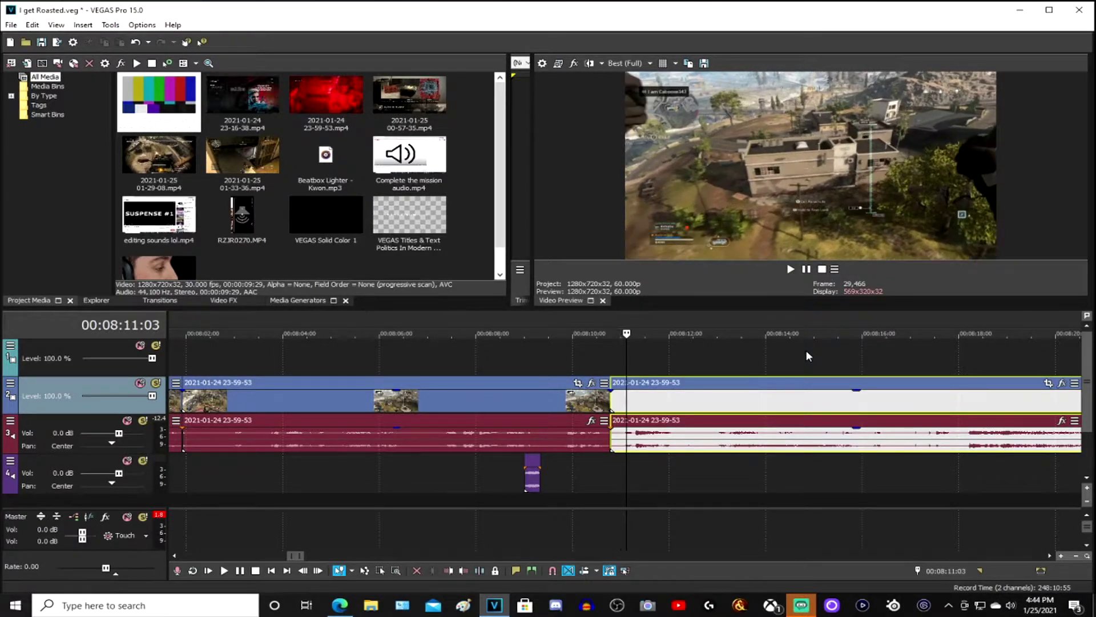
{"action": "key", "text": "Right"}
{"action": "key", "text": "Right"}
{"action": "key", "text": "Right"}
{"action": "key", "text": "Right"}
{"action": "key", "text": "Right"}
{"action": "key", "text": "Right"}
{"action": "key", "text": "Right"}
{"action": "key", "text": "Right"}
{"action": "key", "text": "Right"}
{"action": "key", "text": "Right"}
{"action": "key", "text": "Right"}
{"action": "key", "text": "Right"}
{"action": "key", "text": "Right"}
{"action": "key", "text": "Right"}
{"action": "key", "text": "Right"}
{"action": "key", "text": "Right"}
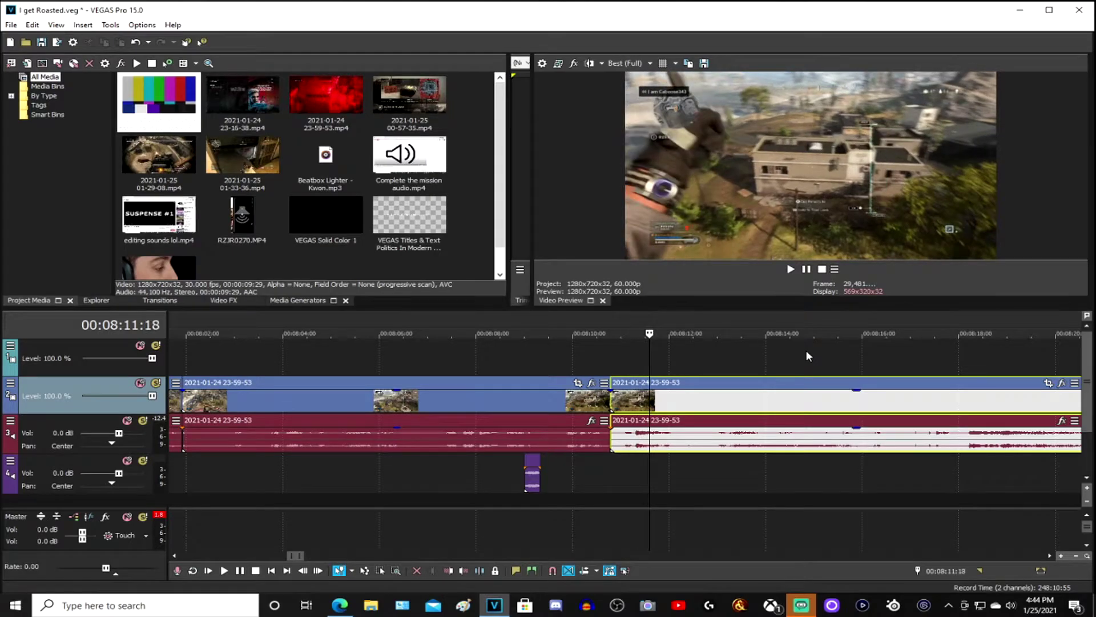
{"action": "key", "text": "Right"}
{"action": "key", "text": "Right"}
{"action": "key", "text": "Right"}
{"action": "key", "text": "Right"}
{"action": "key", "text": "Right"}
{"action": "key", "text": "Right"}
{"action": "key", "text": "Right"}
{"action": "key", "text": "Right"}
{"action": "key", "text": "Right"}
{"action": "key", "text": "Right"}
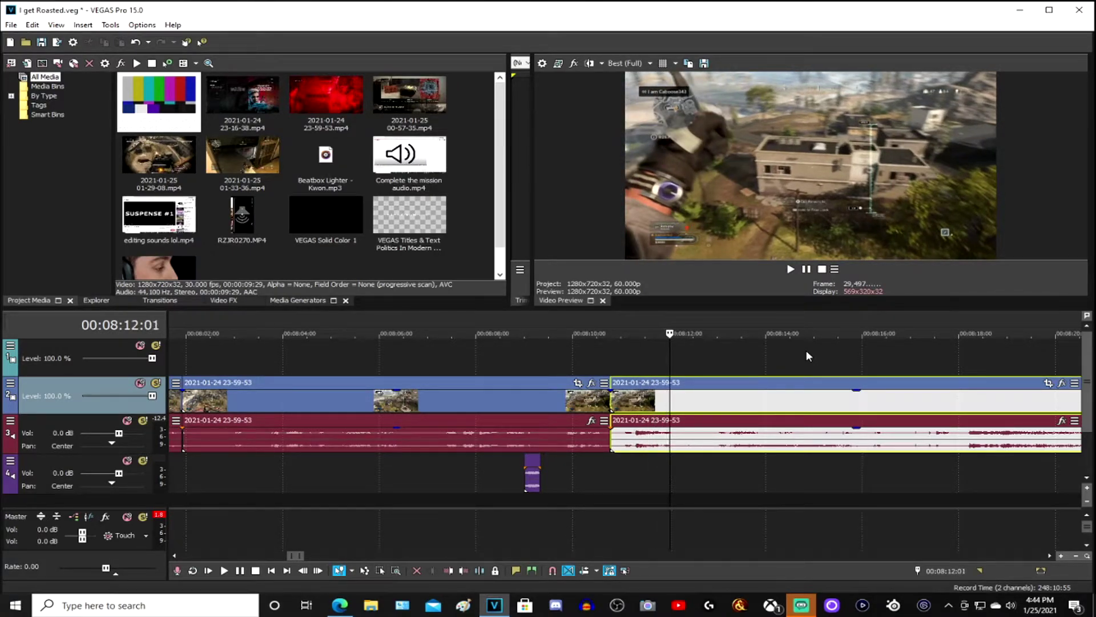
{"action": "key", "text": "Left"}
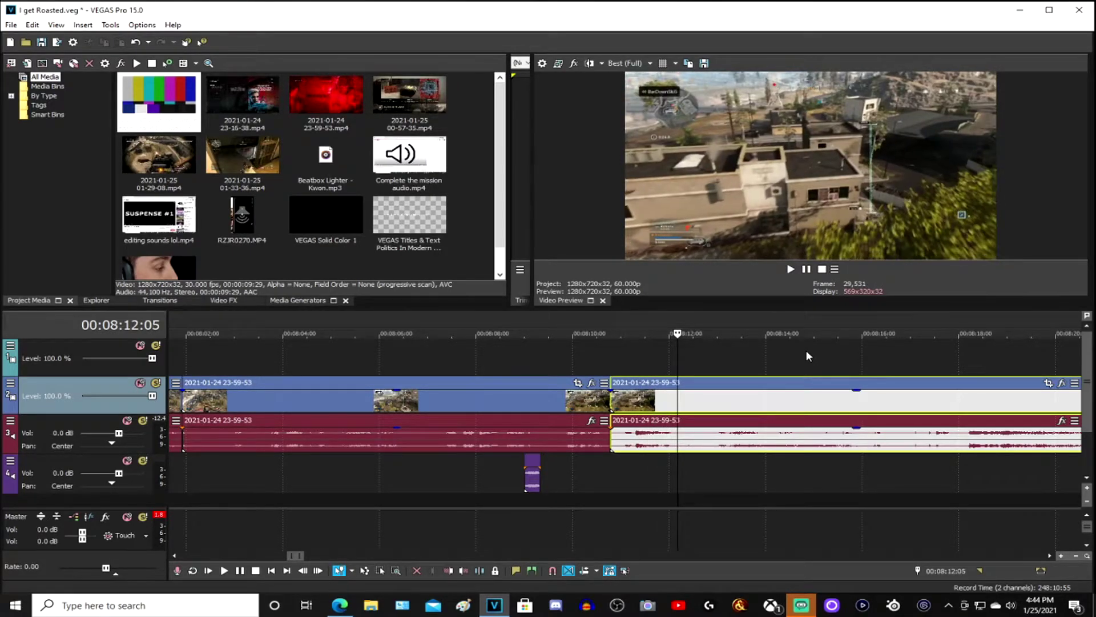
{"action": "key", "text": "s"}
- Zoom in on the short clip between the two splits with Pan/Crop, using a 640 by 360 frame centred at X 560, Y 315
{"action": "key", "text": "Left"}
{"action": "key", "text": "Left"}
{"action": "key", "text": "Left"}
{"action": "key", "text": "Left"}
{"action": "key", "text": "Left"}
{"action": "key", "text": "Left"}
{"action": "key", "text": "Left"}
{"action": "key", "text": "Left"}
{"action": "key", "text": "Left"}
{"action": "key", "text": "Left"}
{"action": "key", "text": "Left"}
{"action": "key", "text": "Left"}
{"action": "key", "text": "Left"}
{"action": "key", "text": "Left"}
{"action": "key", "text": "Left"}
{"action": "key", "text": "Left"}
{"action": "key", "text": "Left"}
{"action": "key", "text": "Left"}
{"action": "key", "text": "Left"}
{"action": "key", "text": "Left"}
{"action": "key", "text": "Left"}
{"action": "key", "text": "Left"}
{"action": "key", "text": "Left"}
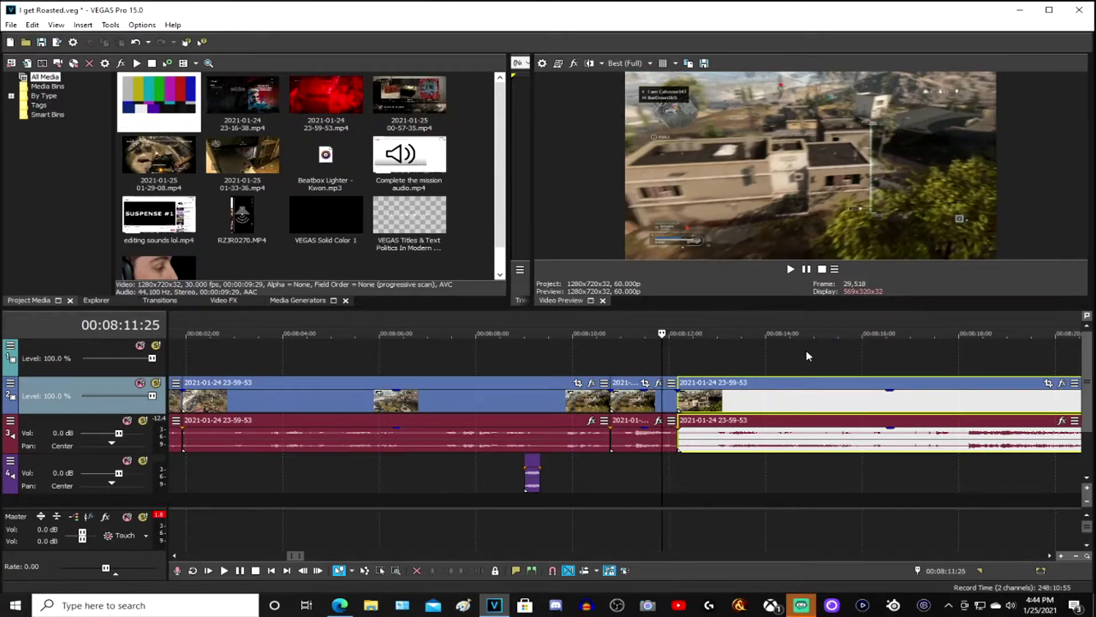
{"action": "key", "text": "Left"}
{"action": "key", "text": "Left"}
{"action": "key", "text": "Left"}
{"action": "key", "text": "Left"}
{"action": "key", "text": "Left"}
{"action": "key", "text": "Left"}
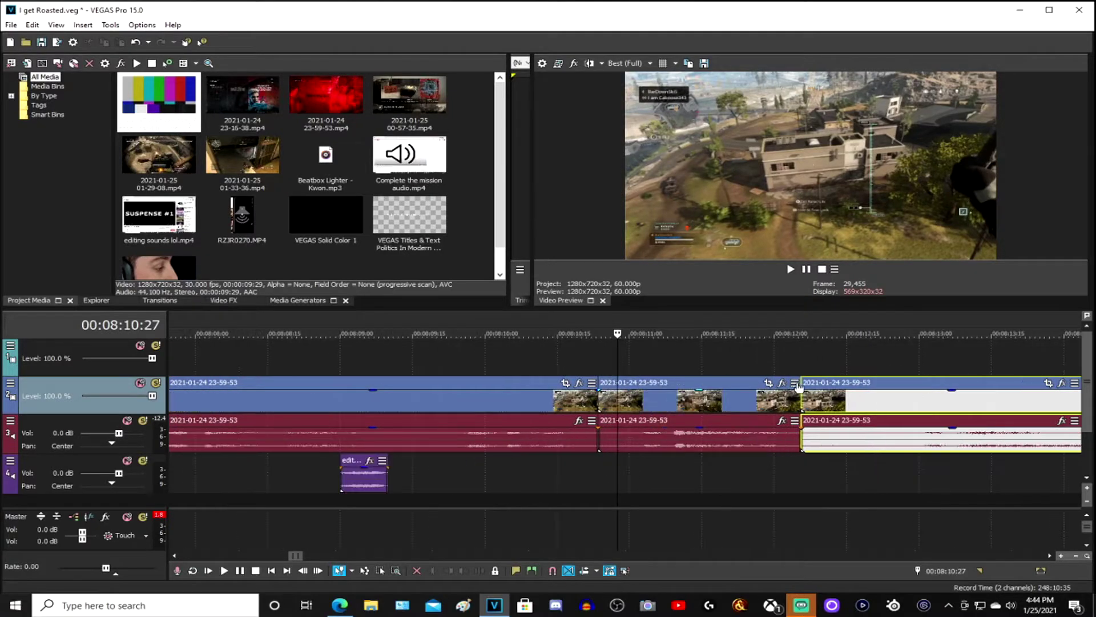
{"action": "left_click", "coordinate": [767, 384]}
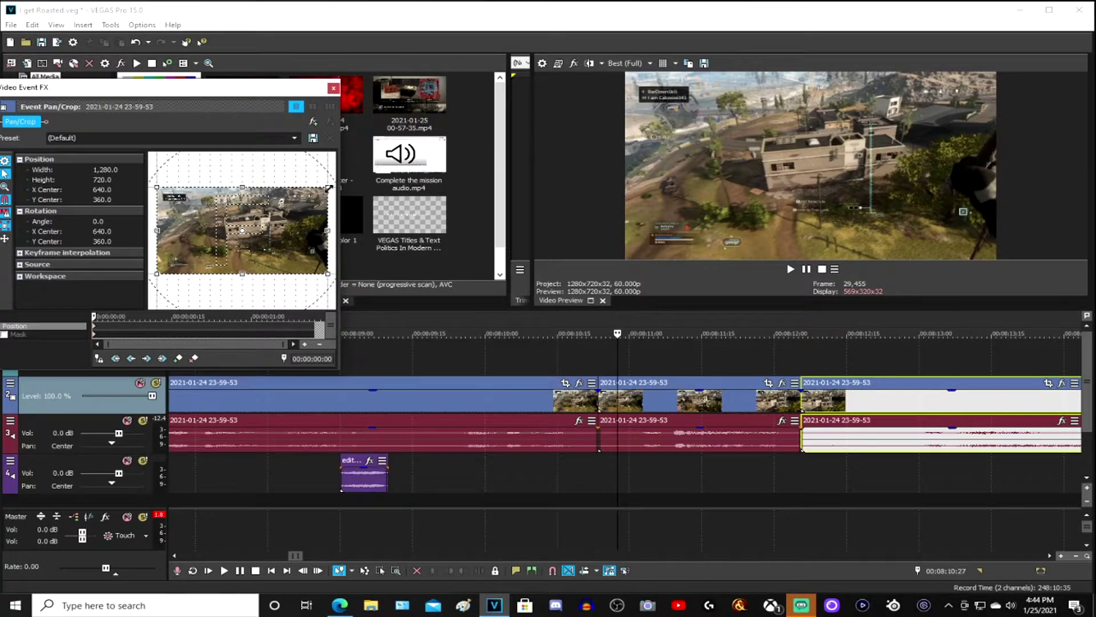
{"action": "left_click_drag", "start_coordinate": [327, 189], "coordinate": [257, 222]}
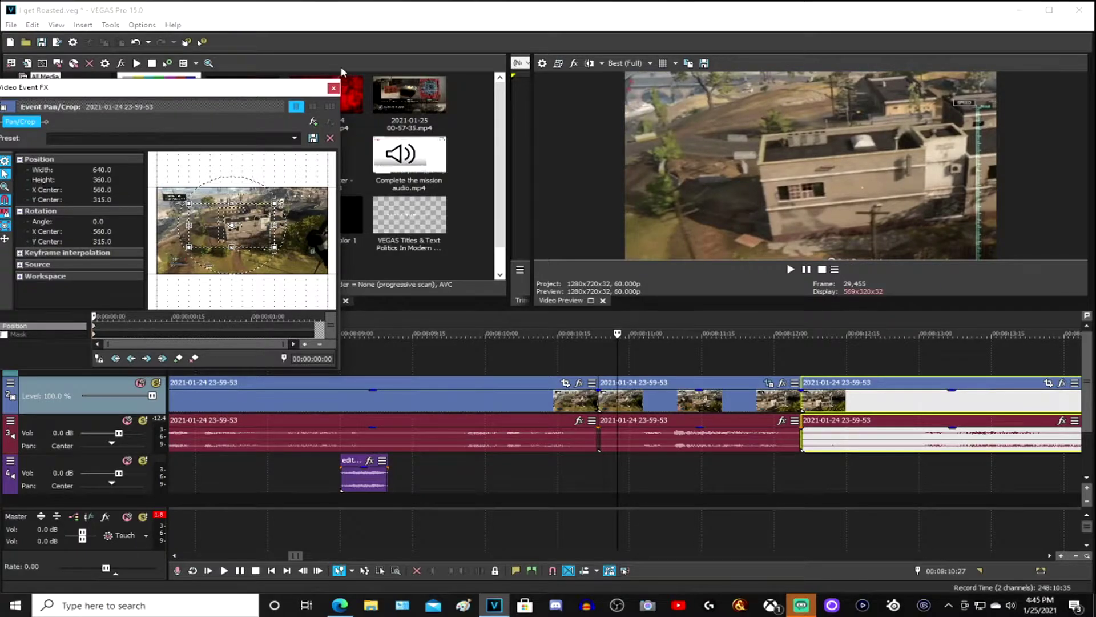
{"action": "left_click", "coordinate": [333, 88]}
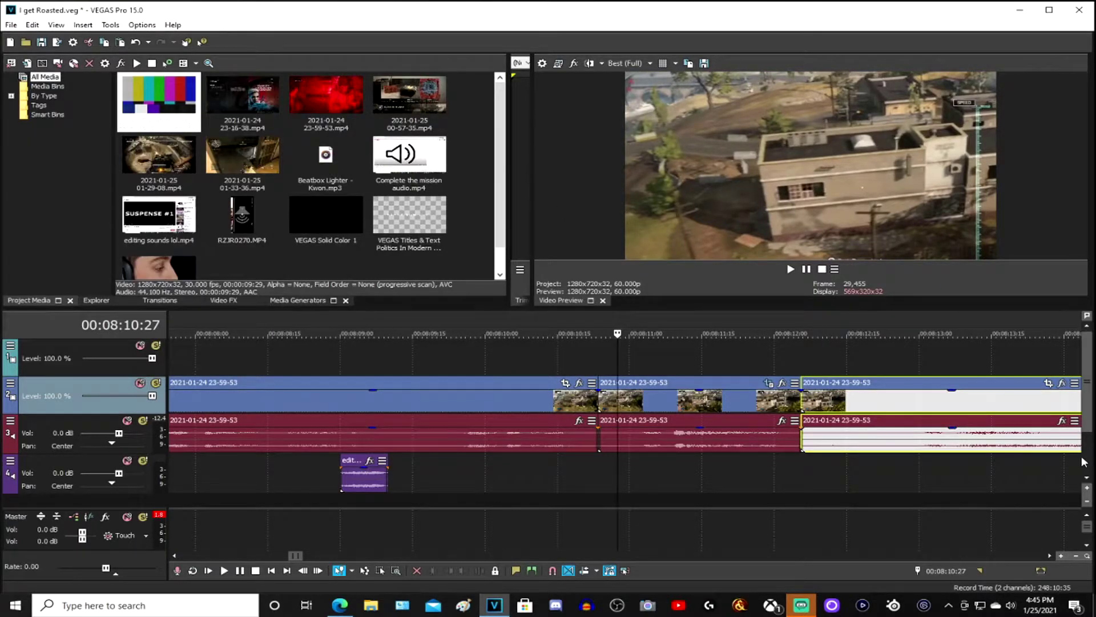
- Move the short sound effect on the lowest audio track beneath the zoomed clip, just after the clip begins
{"action": "scroll", "coordinate": [599, 488], "scroll_direction": "down", "scroll_amount": 2}
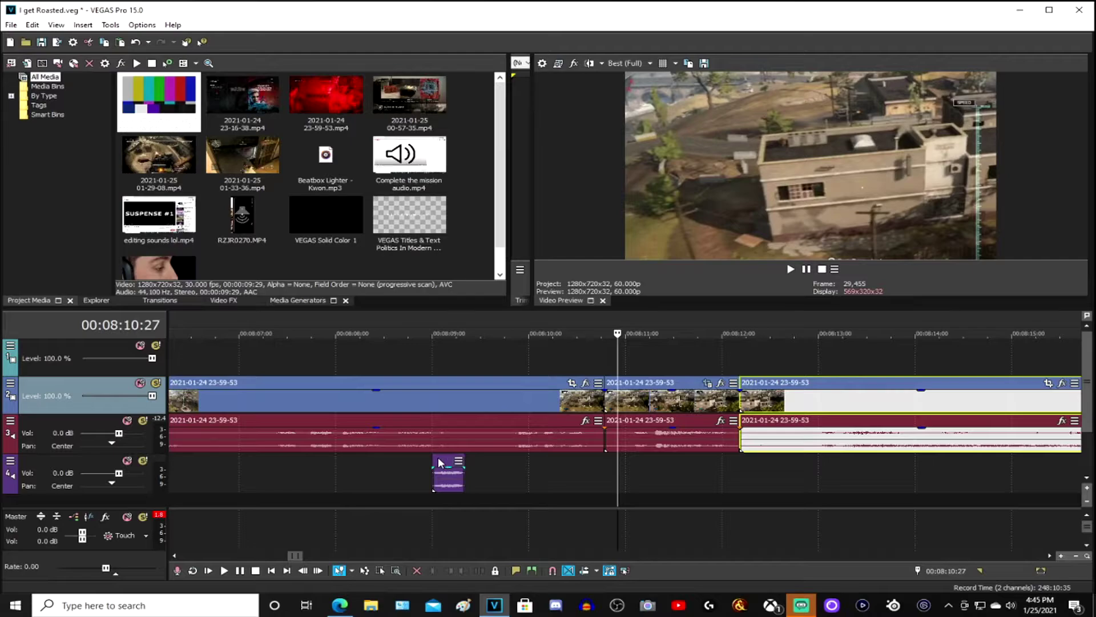
{"action": "left_click_drag", "start_coordinate": [438, 462], "coordinate": [639, 467]}
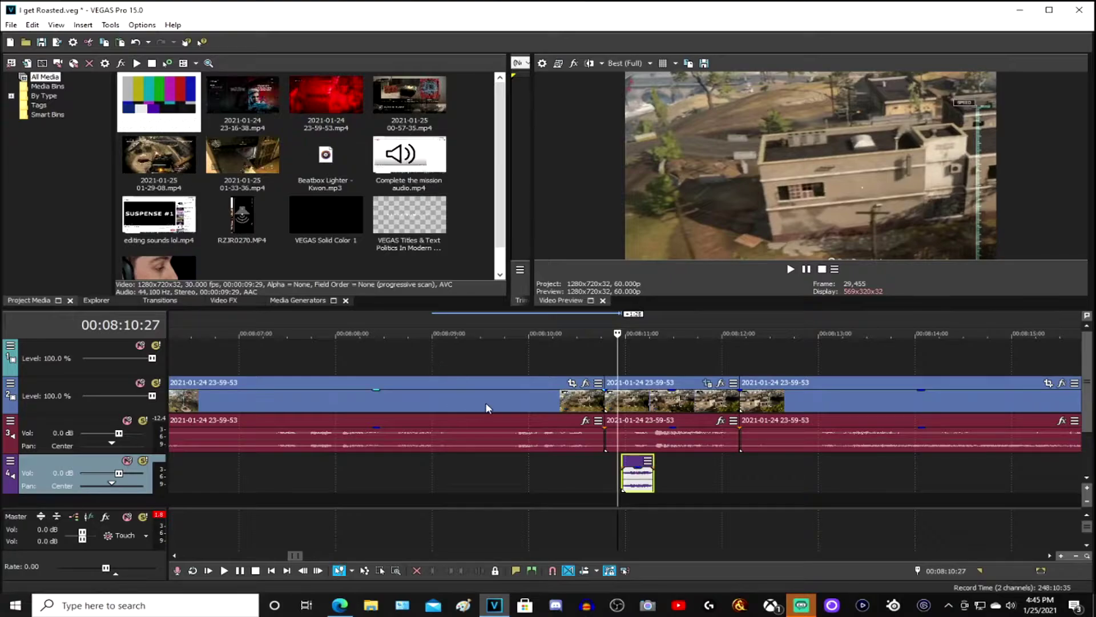
- Play the timeline from shortly before the zoomed clip to check the effect with its sound, and save the project
{"action": "left_click", "coordinate": [507, 401]}
{"action": "key", "text": "space"}
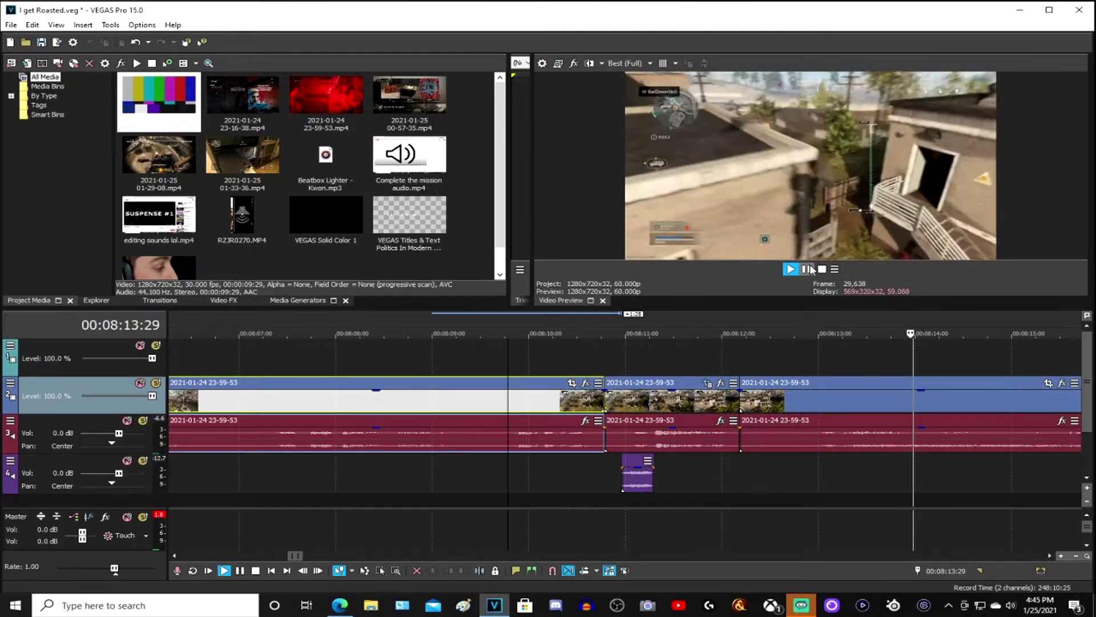
{"action": "left_click", "coordinate": [806, 269]}
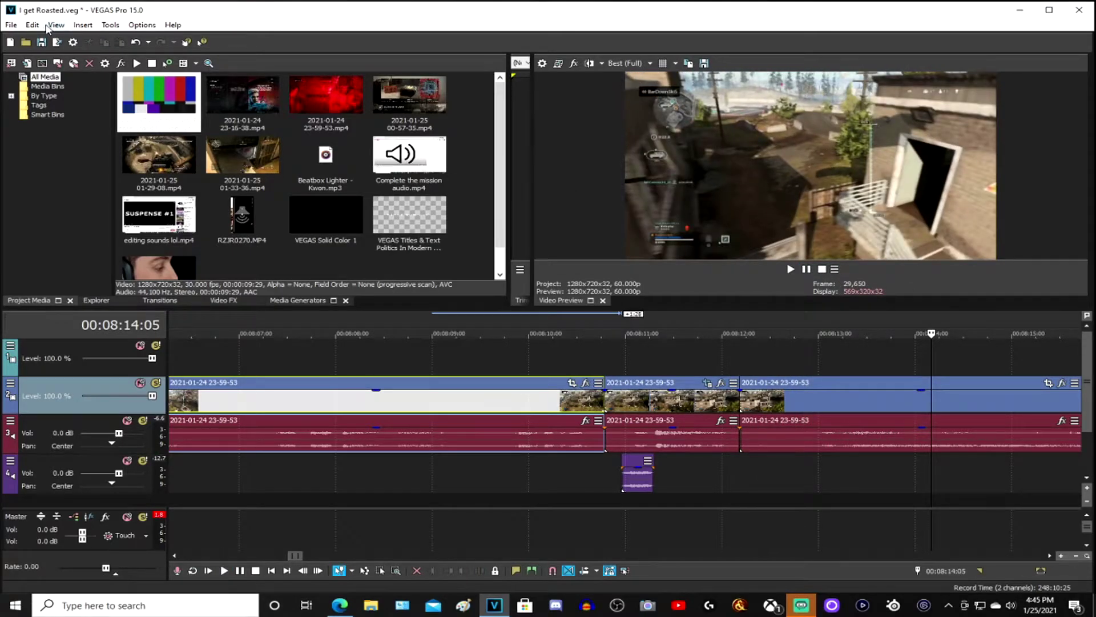
{"action": "left_click", "coordinate": [11, 24]}
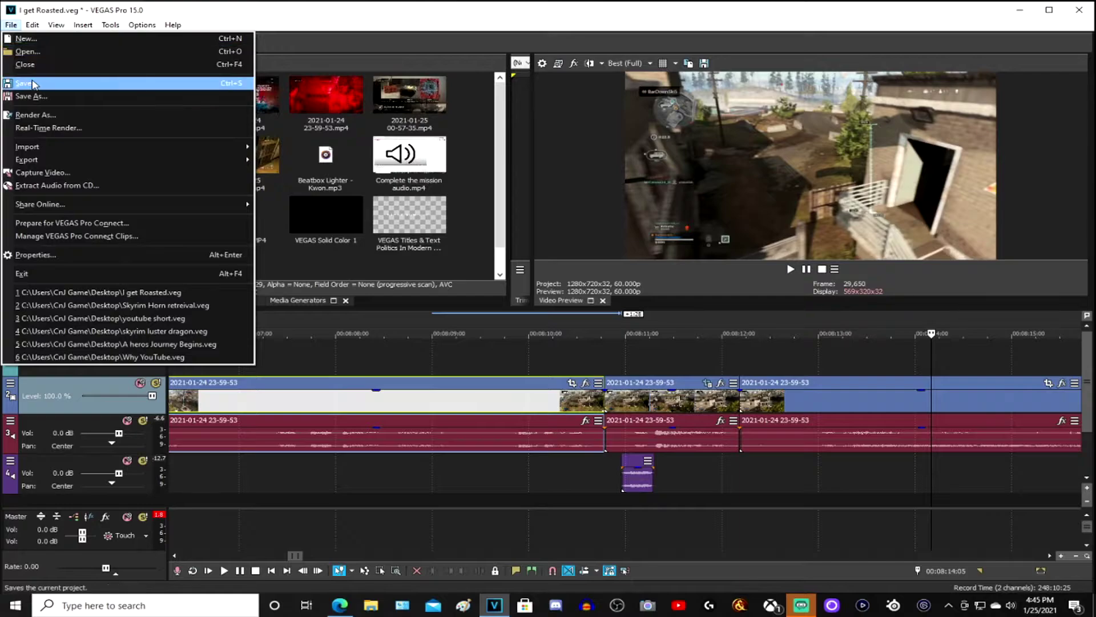
{"action": "left_click", "coordinate": [23, 83]}
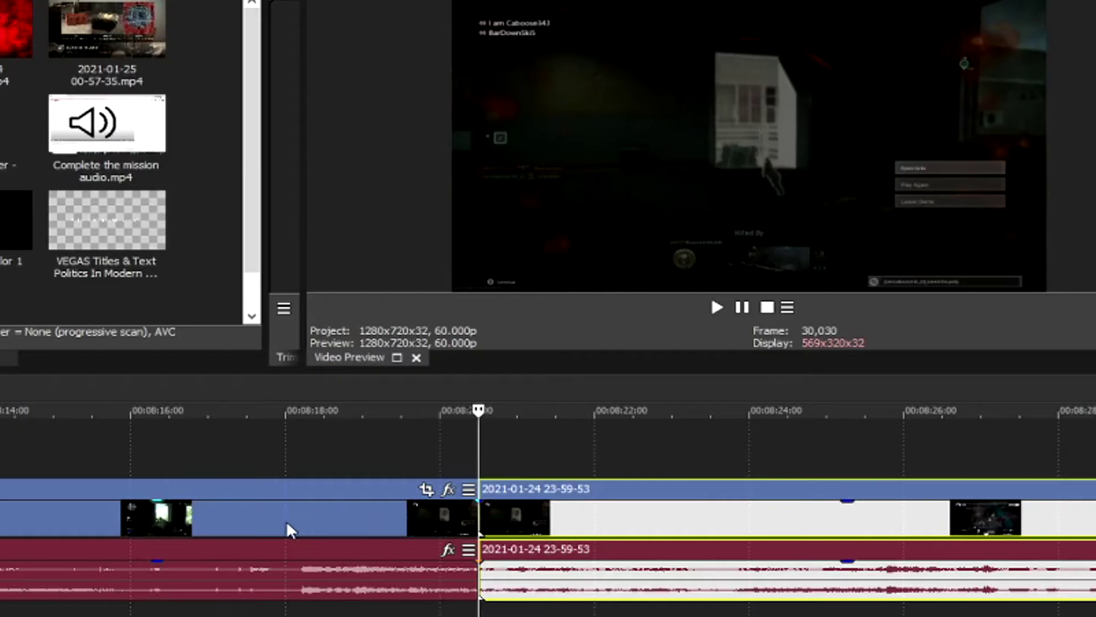
- Locate the gunfire in the killcam by skimming and playing the darkened clip, and split the clip at frame 30,448
{"action": "left_click", "coordinate": [290, 522]}
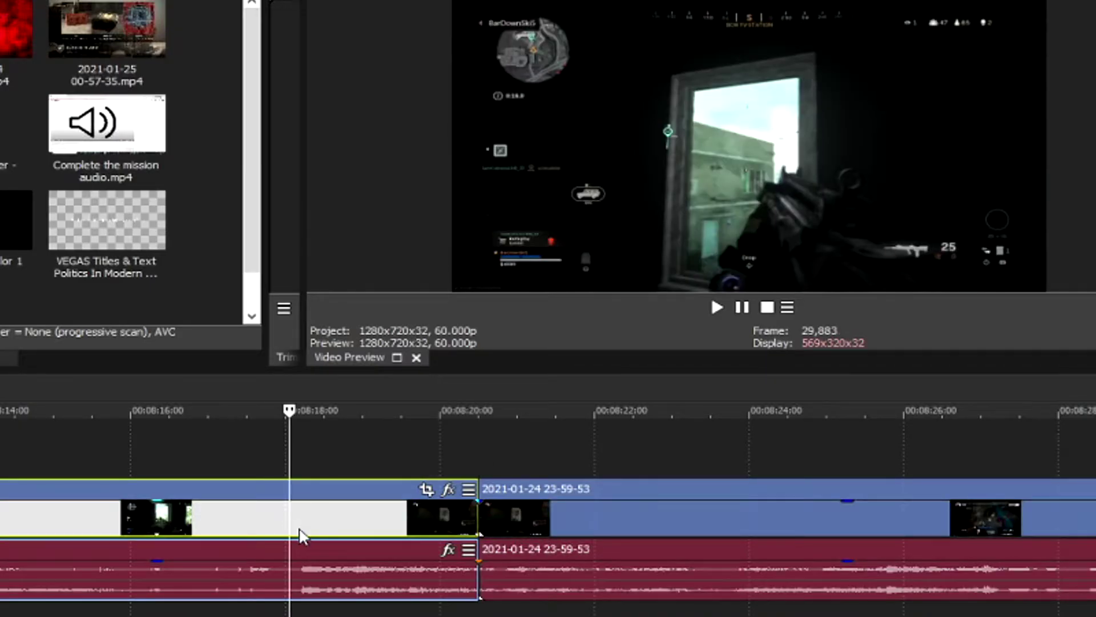
{"action": "left_click", "coordinate": [752, 526]}
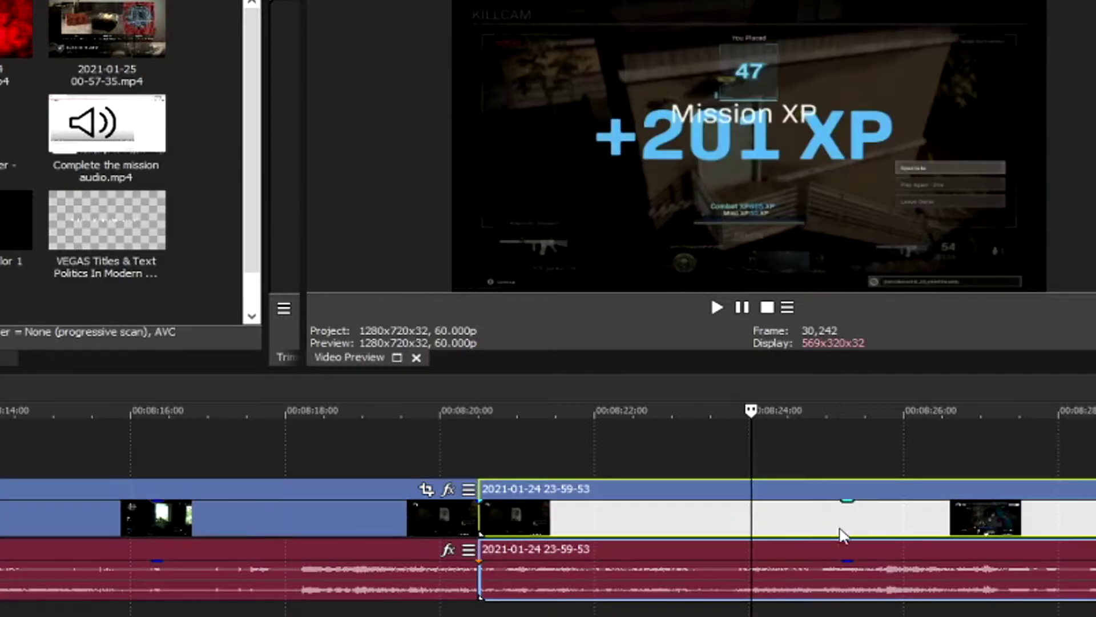
{"action": "left_click", "coordinate": [839, 526]}
{"action": "left_click", "coordinate": [894, 535]}
{"action": "left_click", "coordinate": [849, 530]}
{"action": "left_click", "coordinate": [823, 524]}
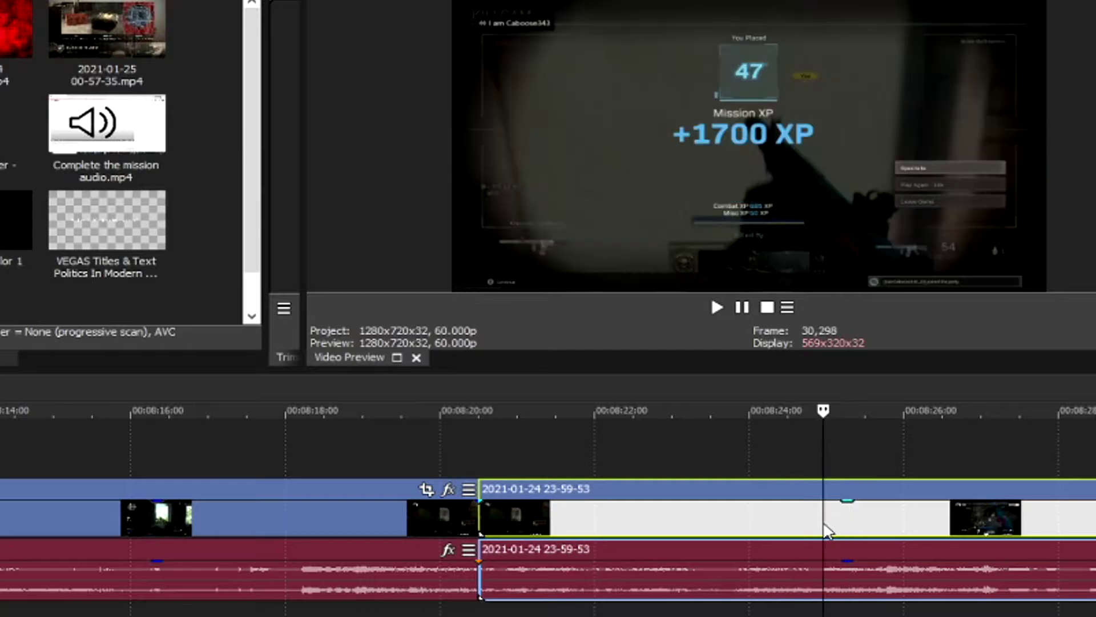
{"action": "left_click", "coordinate": [818, 523]}
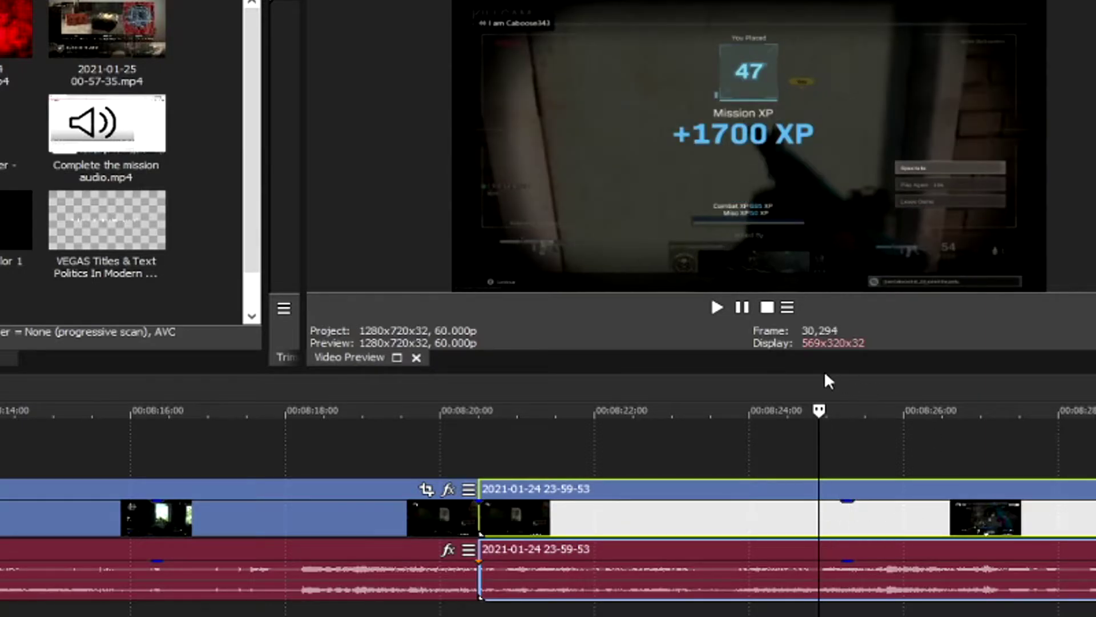
{"action": "key", "text": "space"}
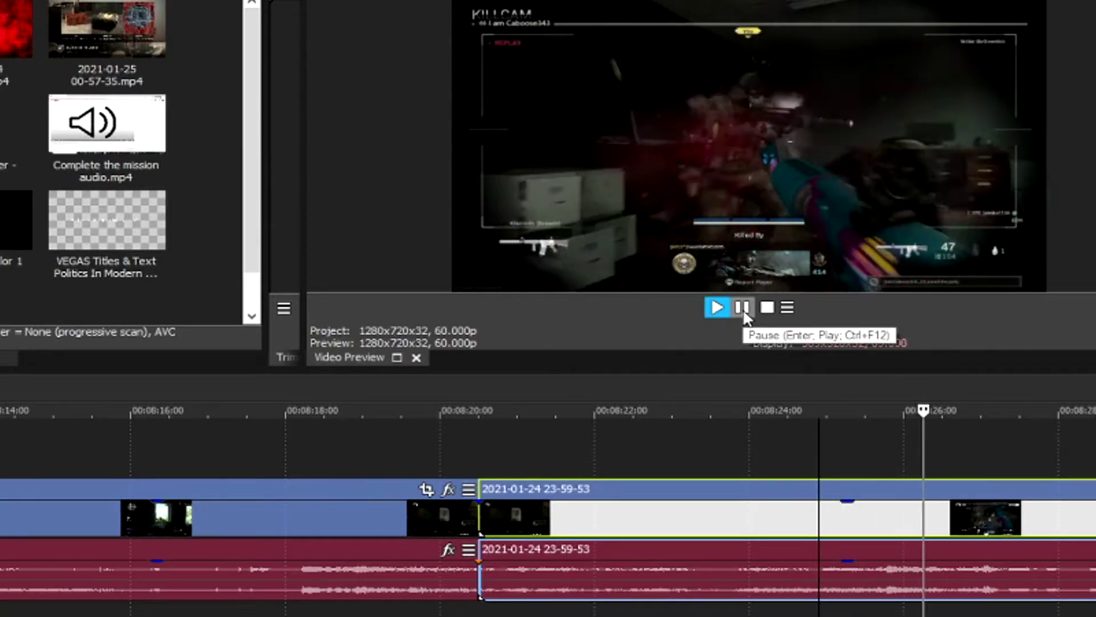
{"action": "left_click", "coordinate": [743, 309]}
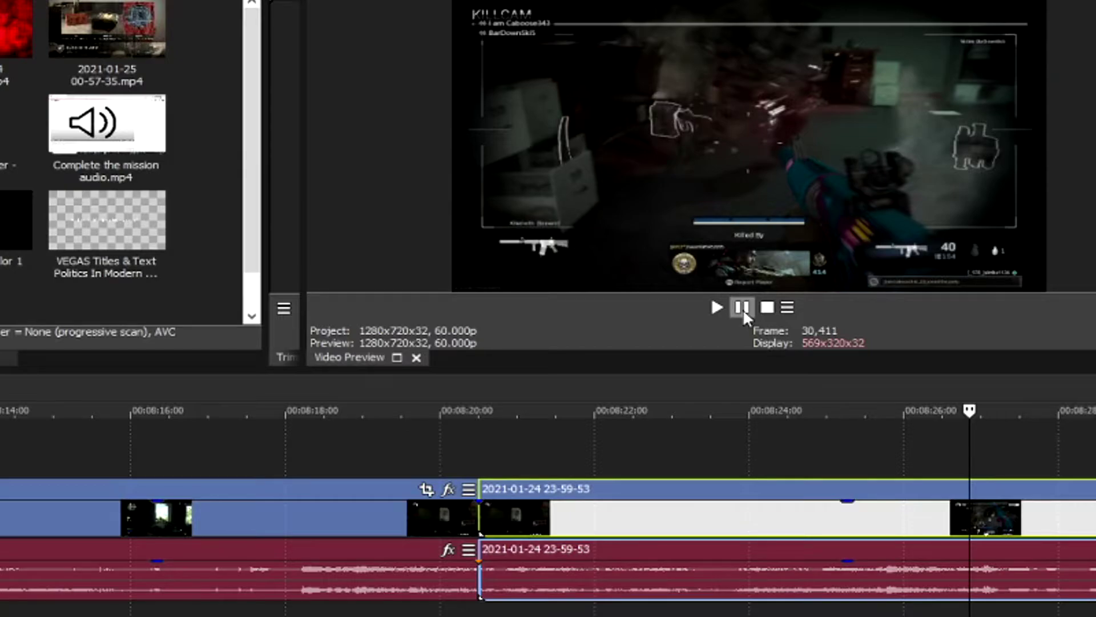
{"action": "key", "text": "space"}
{"action": "left_click", "coordinate": [742, 309]}
{"action": "key", "text": "s"}
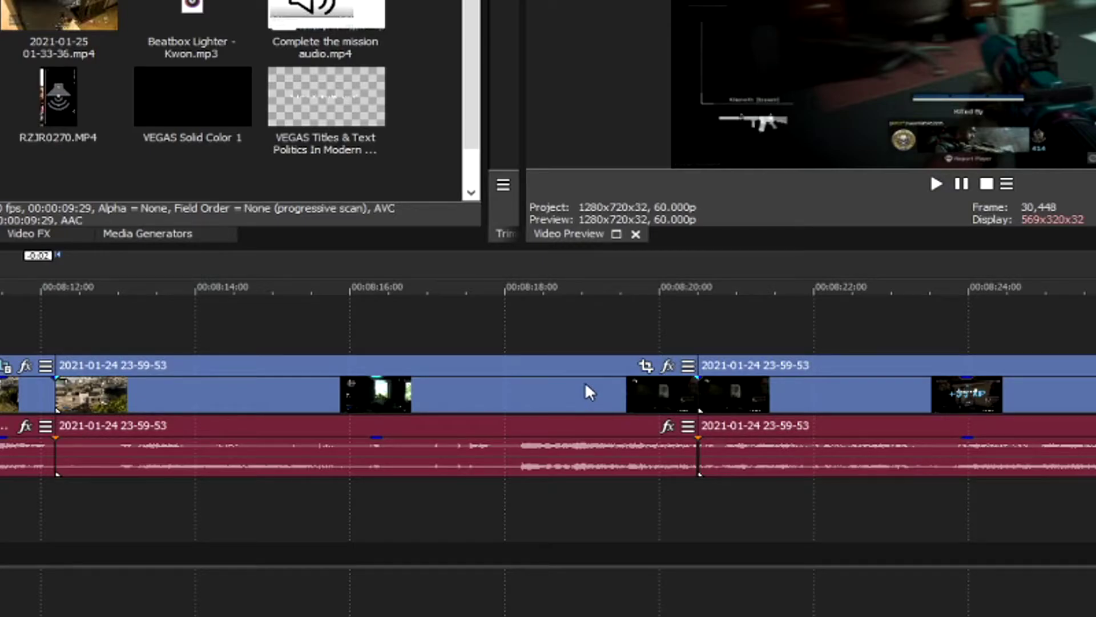
- Split the darkened clip at frame 29,815, just before the gunfire death, and play the new section through to the killcam
{"action": "left_click", "coordinate": [509, 409]}
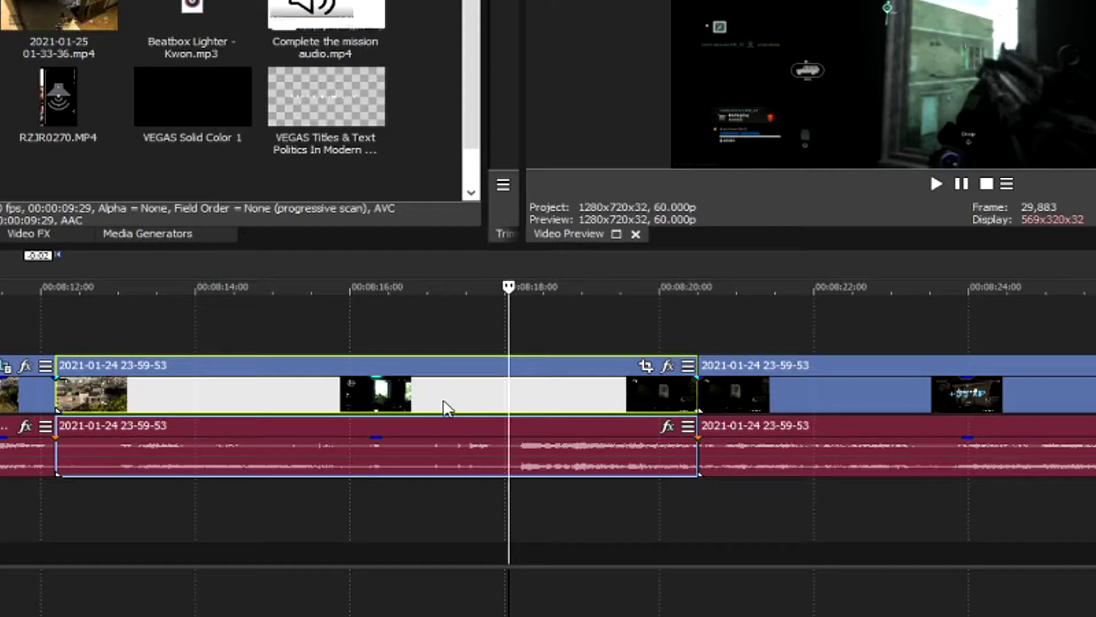
{"action": "left_click", "coordinate": [475, 404]}
{"action": "left_click", "coordinate": [421, 398]}
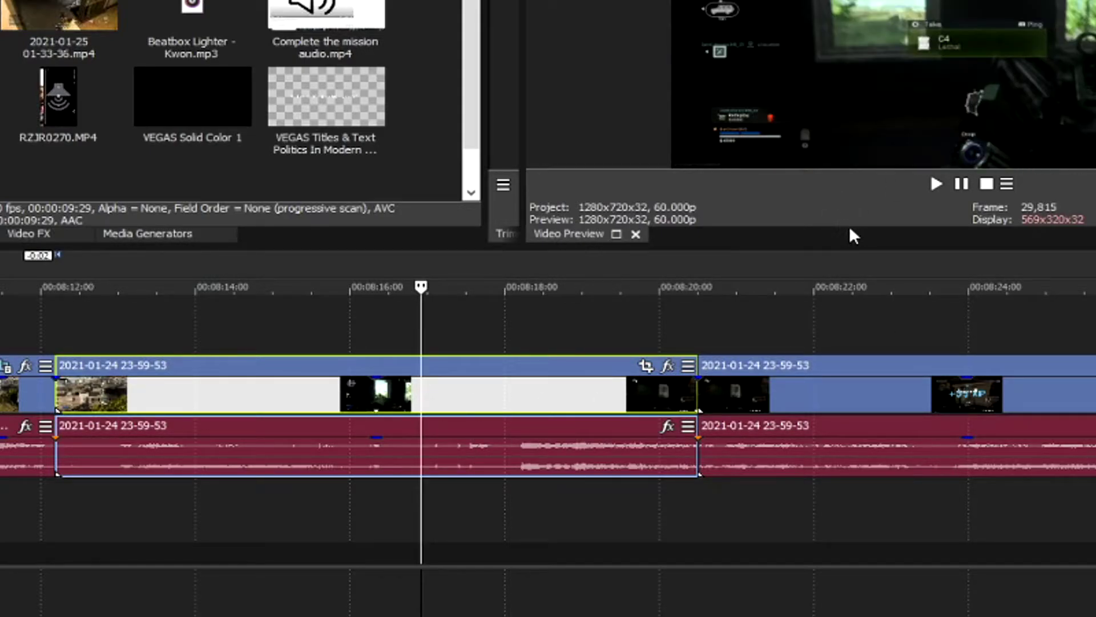
{"action": "key", "text": "s"}
{"action": "key", "text": "space"}
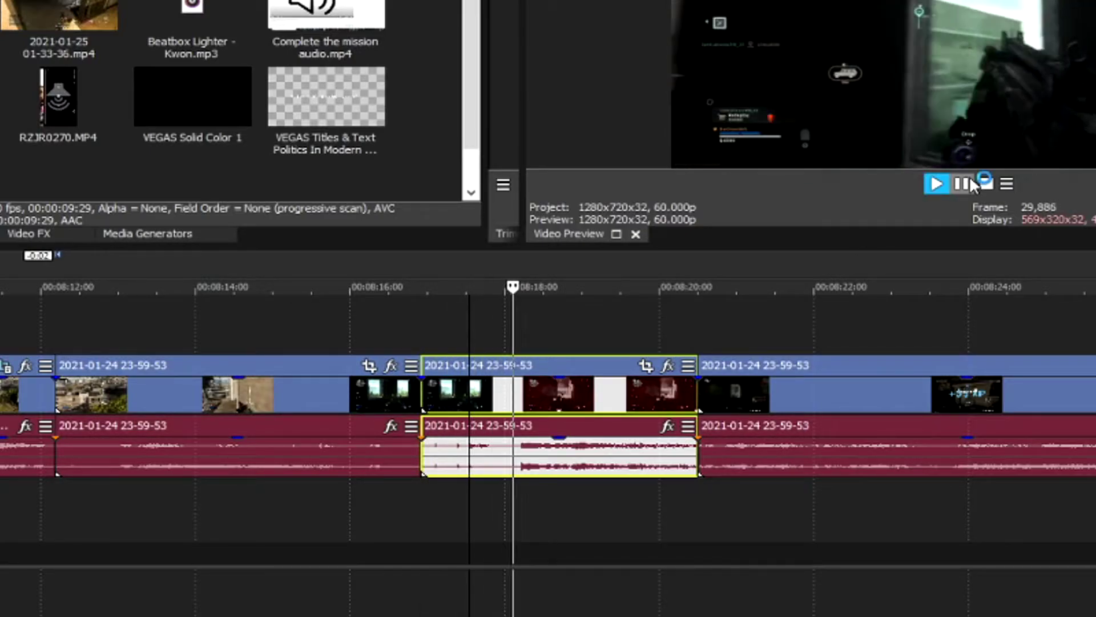
{"action": "left_click", "coordinate": [970, 183]}
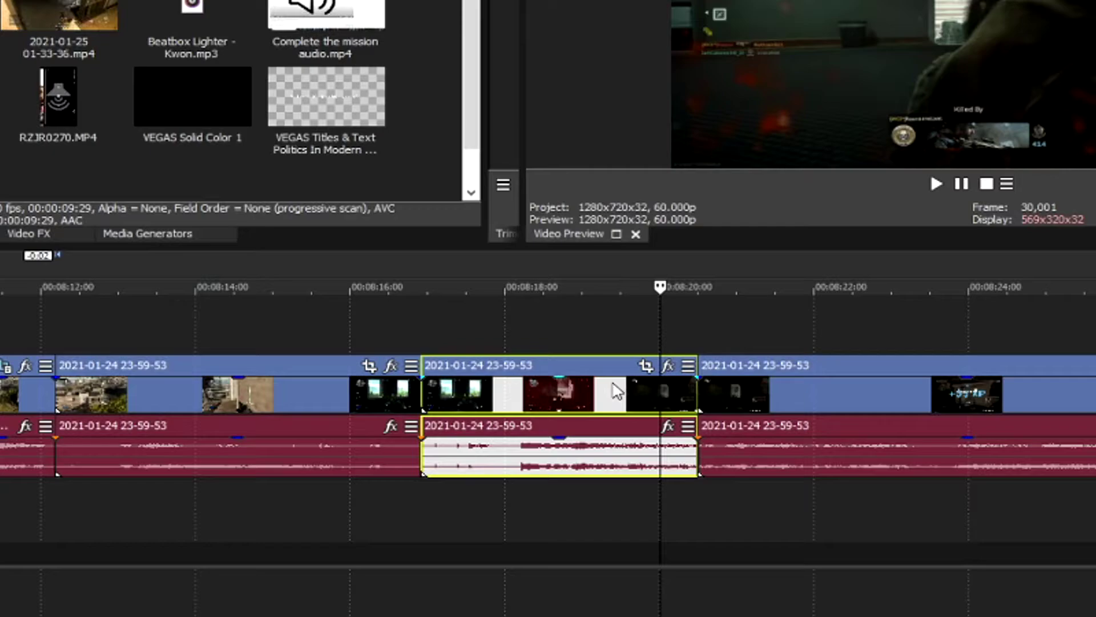
- Copy the short death clip between the two splits, video together with its audio
{"action": "right_click", "coordinate": [612, 384]}
{"action": "left_click", "coordinate": [553, 386]}
{"action": "right_click", "coordinate": [552, 384]}
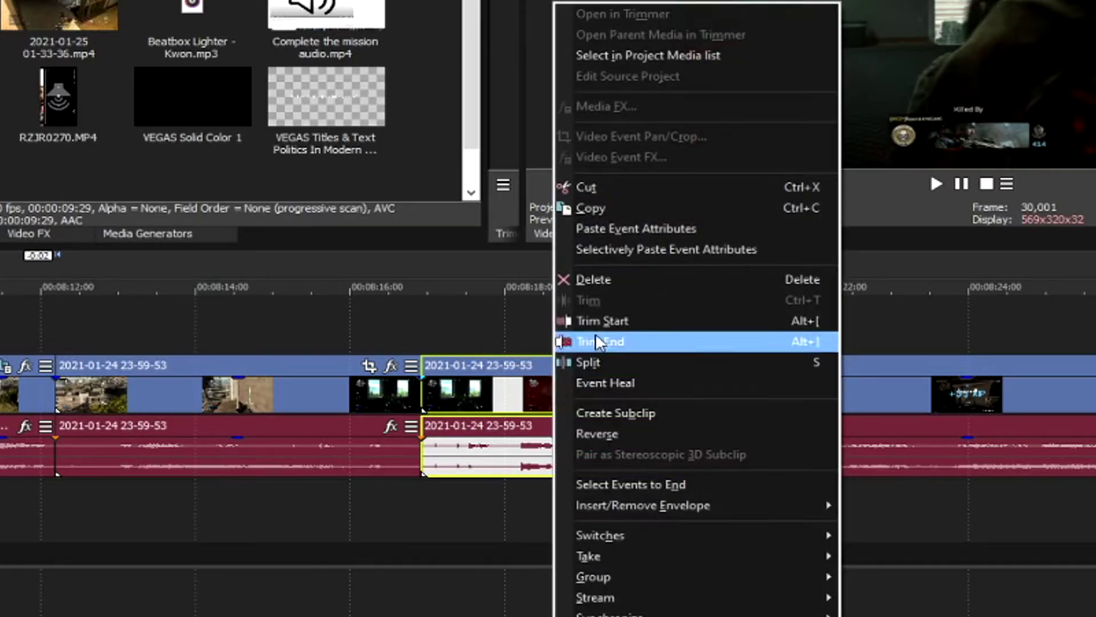
{"action": "left_click", "coordinate": [620, 207]}
- Move the clips up to the death clip, and the killcam clip following it, about 4 seconds earlier to open a gap
{"action": "scroll", "coordinate": [839, 445], "scroll_direction": "down", "scroll_amount": 5}
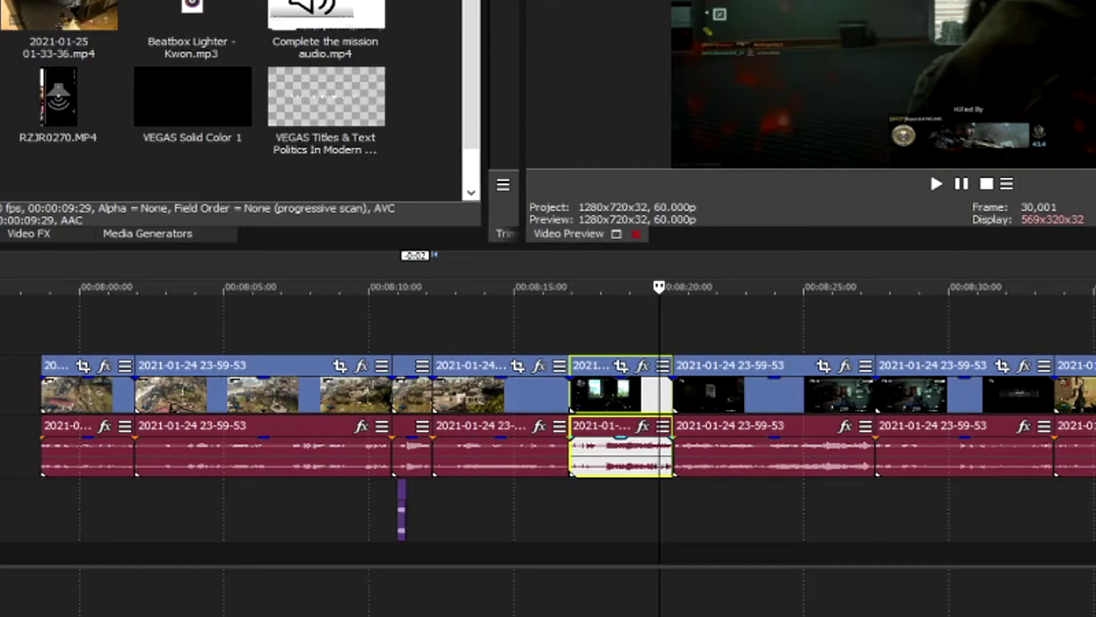
{"action": "left_click_drag", "start_coordinate": [646, 537], "coordinate": [23, 294]}
{"action": "left_click_drag", "start_coordinate": [606, 401], "coordinate": [498, 394]}
{"action": "left_click_drag", "start_coordinate": [779, 407], "coordinate": [626, 400]}
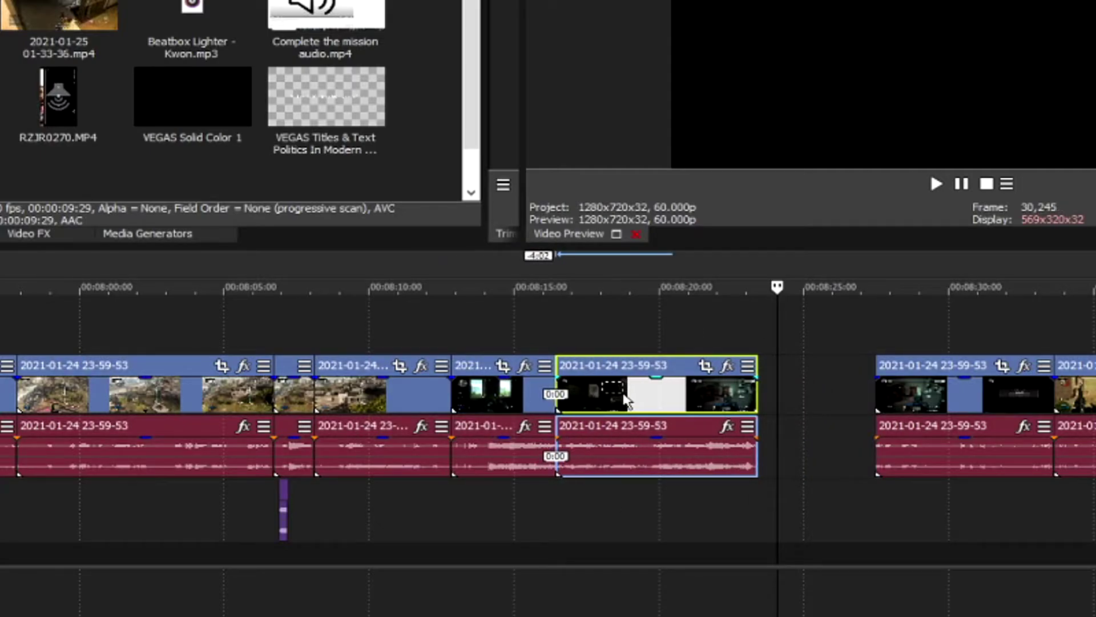
- Paste the copied death clip into the gap and move it against the end of the killcam clip
{"action": "scroll", "coordinate": [845, 437], "scroll_direction": "down", "scroll_amount": 1}
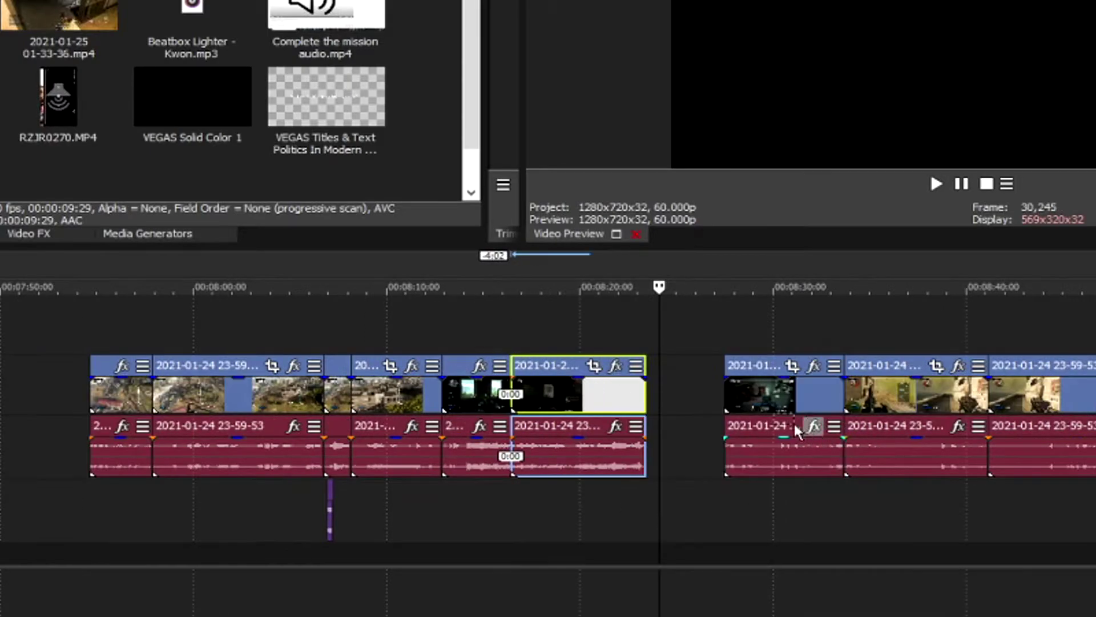
{"action": "scroll", "coordinate": [803, 424], "scroll_direction": "up", "scroll_amount": 2}
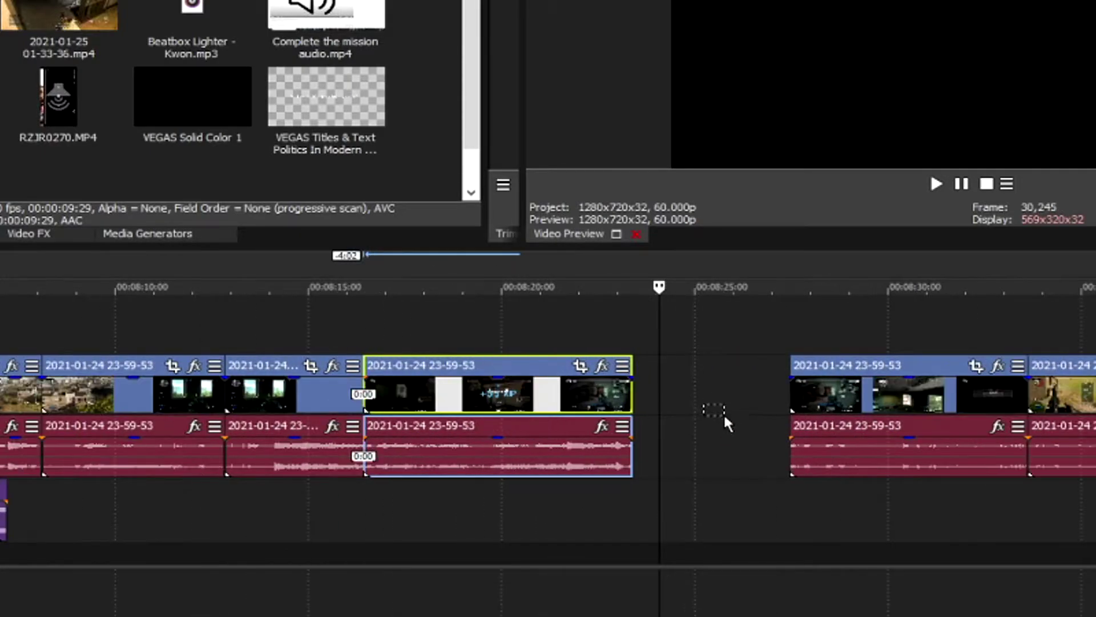
{"action": "right_click", "coordinate": [655, 441]}
{"action": "left_click", "coordinate": [718, 91]}
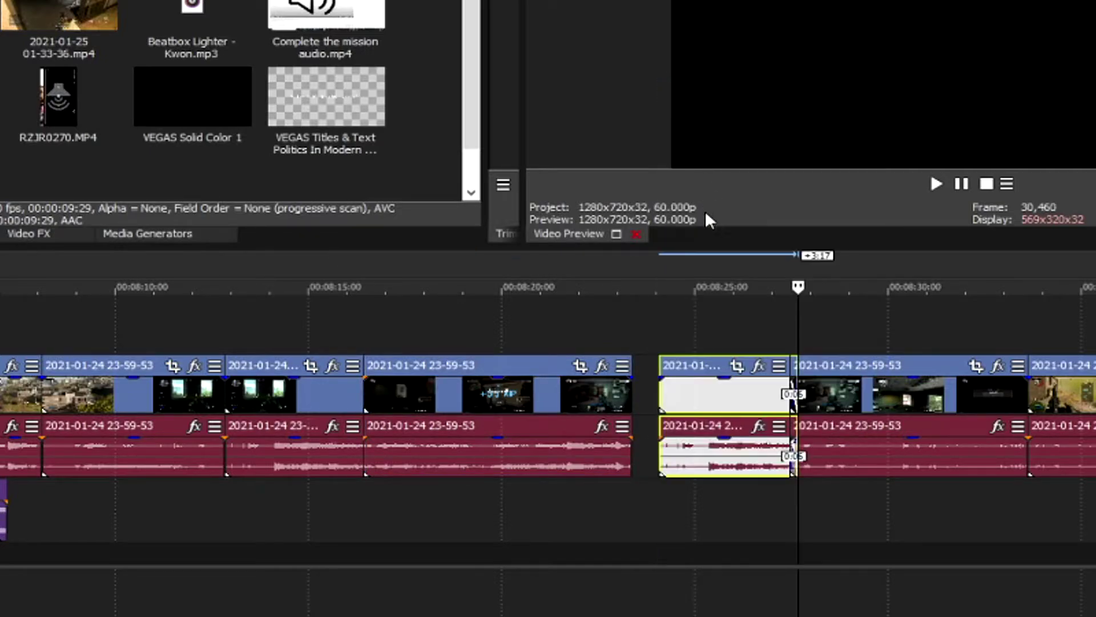
{"action": "left_click_drag", "start_coordinate": [701, 395], "coordinate": [681, 395]}
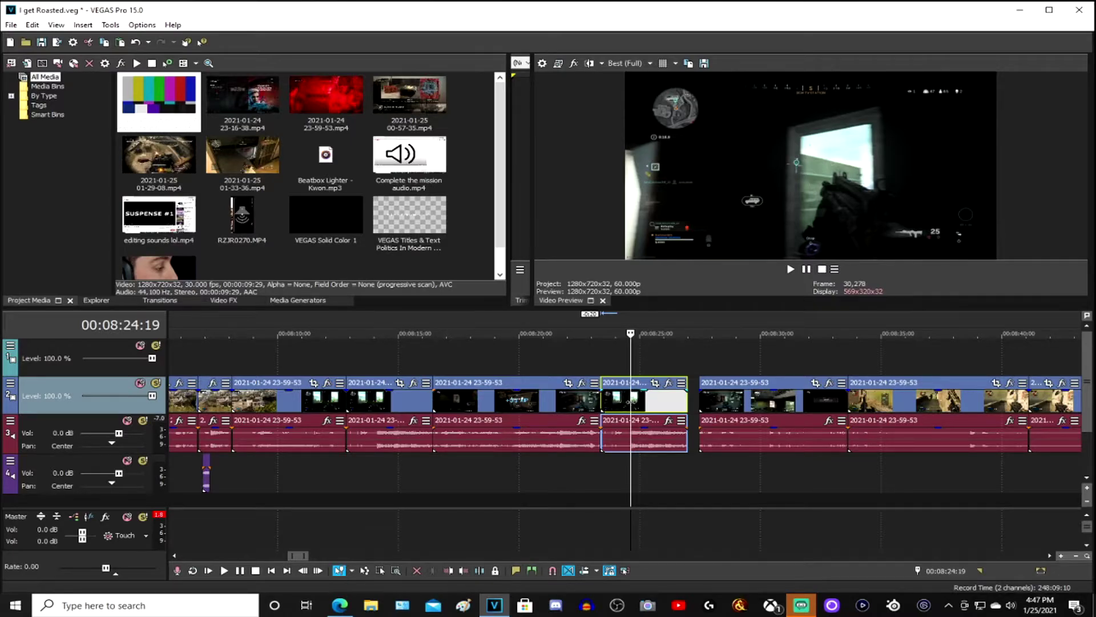
- Lower the audio gain of the pasted death clip to about -2.1 dB
{"action": "scroll", "coordinate": [657, 449], "scroll_direction": "up", "scroll_amount": 3}
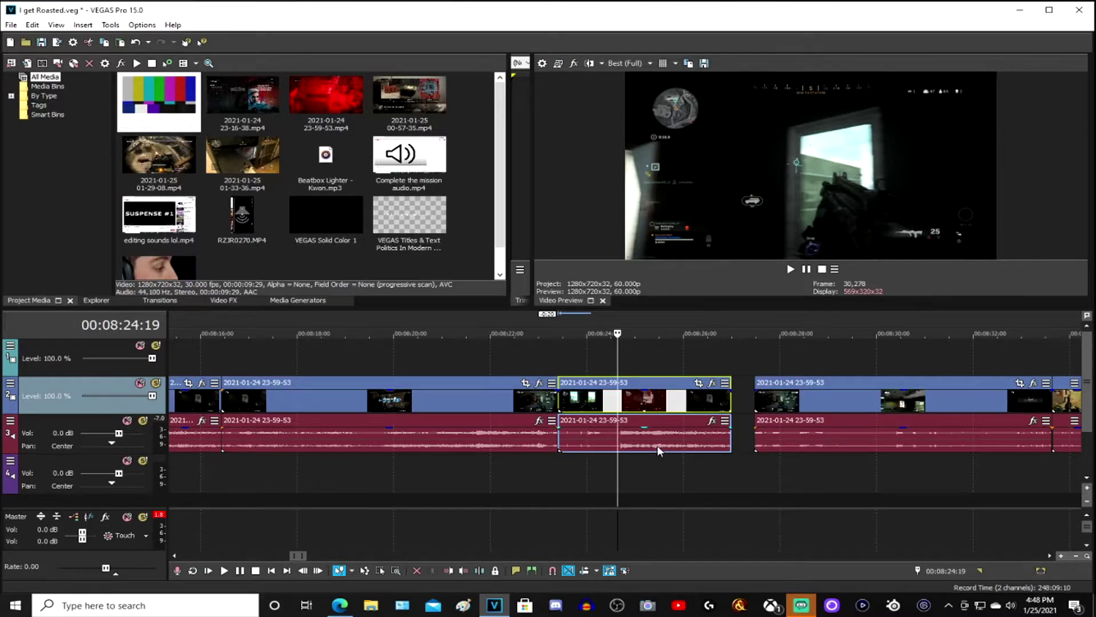
{"action": "scroll", "coordinate": [657, 446], "scroll_direction": "up", "scroll_amount": 2}
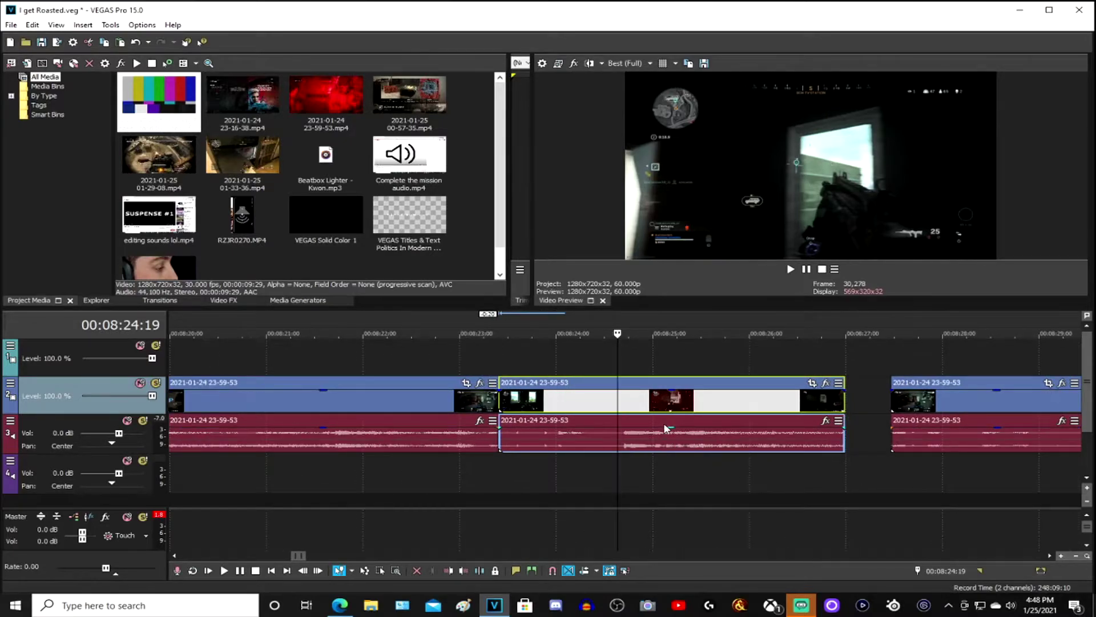
{"action": "left_click_drag", "start_coordinate": [673, 432], "coordinate": [676, 437]}
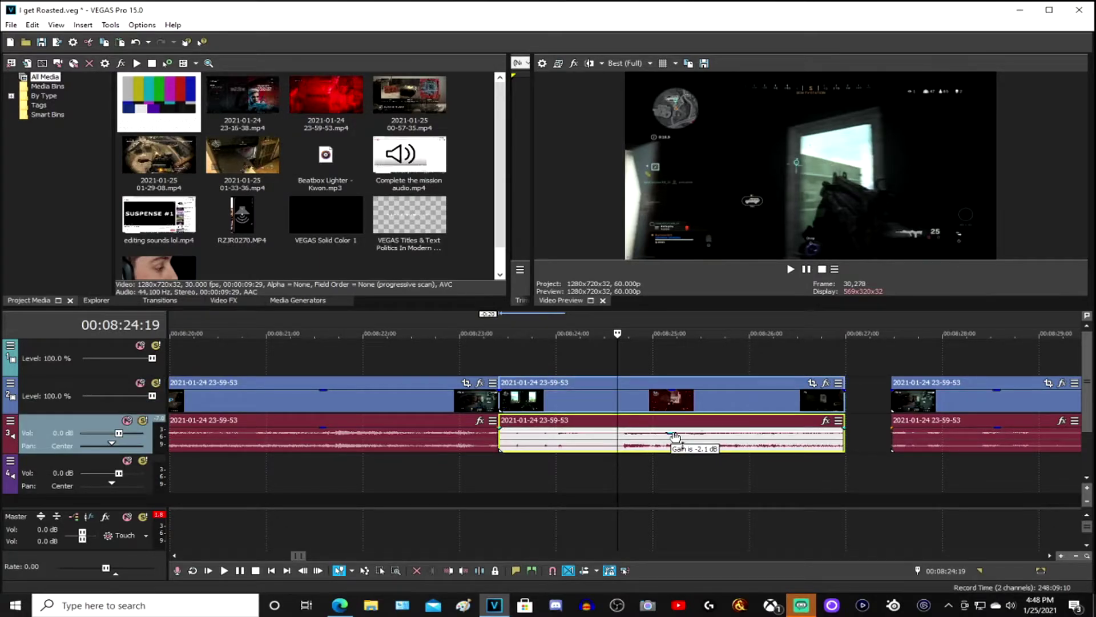
{"action": "left_click", "coordinate": [602, 396]}
{"action": "right_click", "coordinate": [599, 402]}
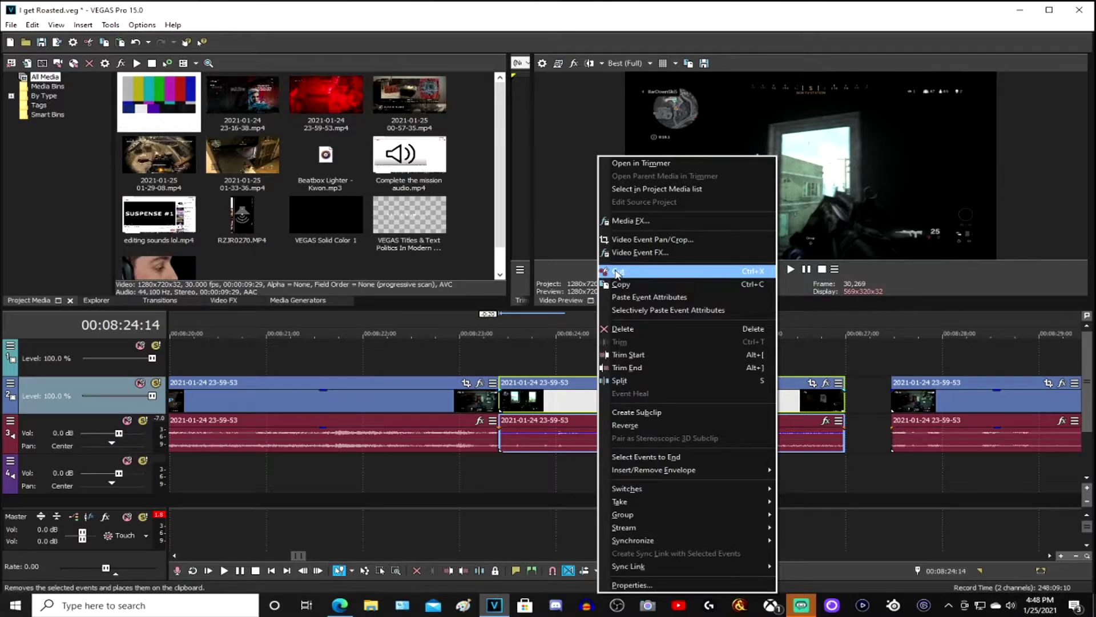
{"action": "left_click", "coordinate": [539, 419]}
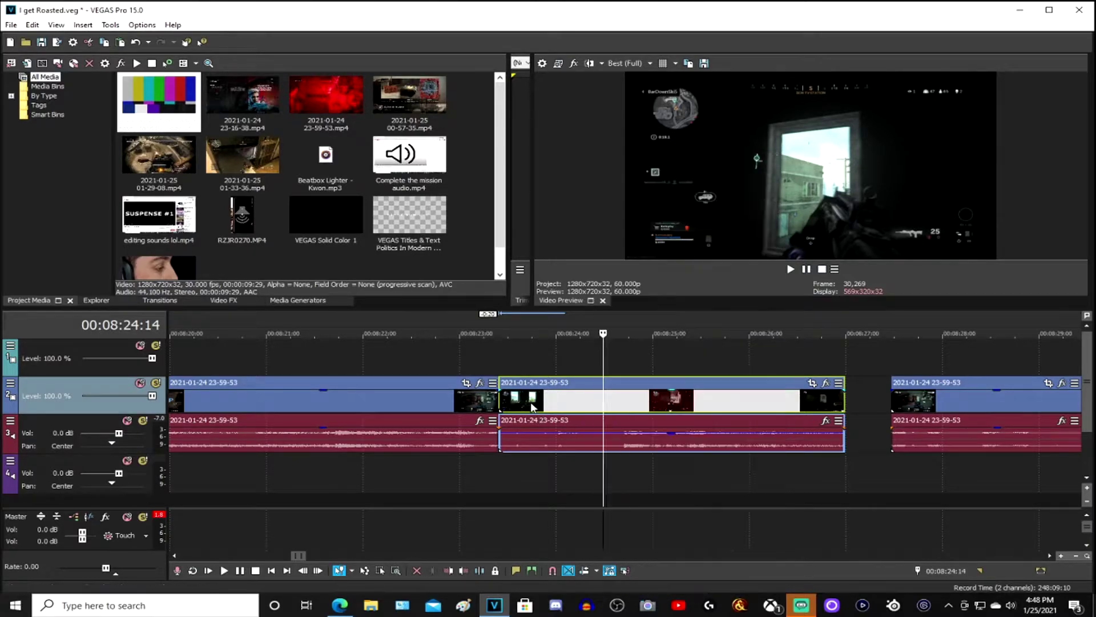
- Apply the default Black and White video effect to the pasted death clip, with a blend amount of 1.000
{"action": "left_click", "coordinate": [531, 405]}
{"action": "left_click", "coordinate": [239, 298]}
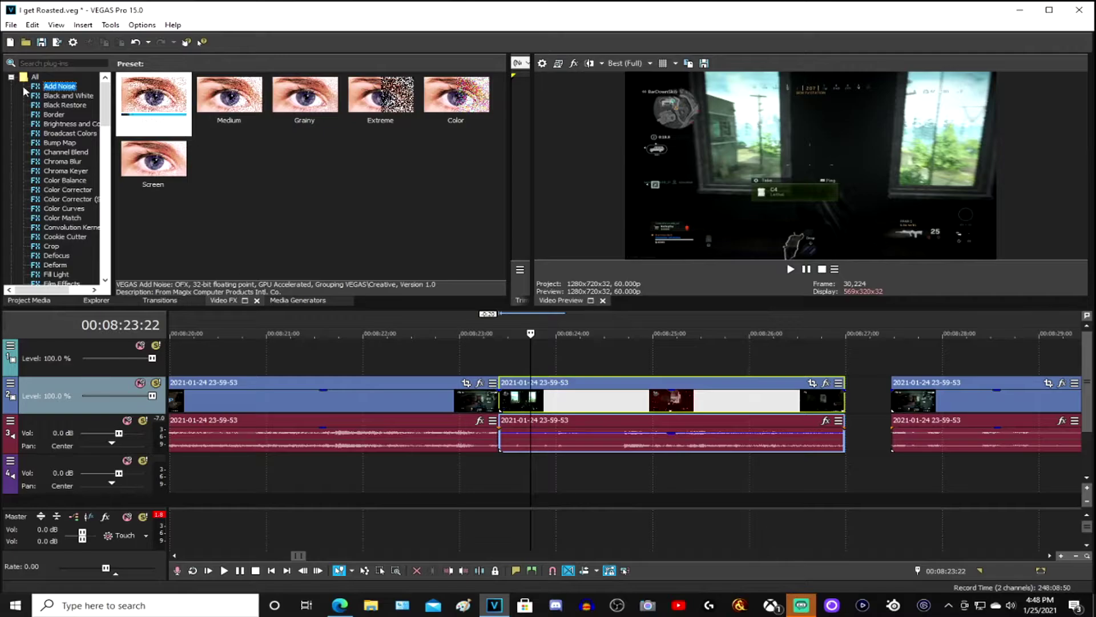
{"action": "left_click", "coordinate": [78, 96]}
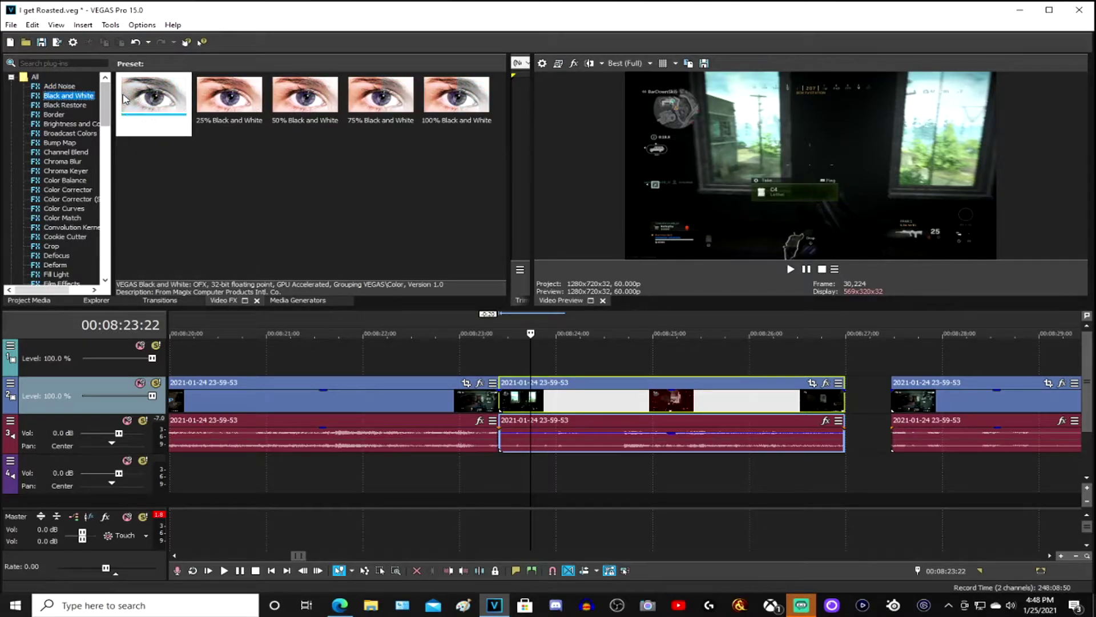
{"action": "left_click_drag", "start_coordinate": [154, 101], "coordinate": [707, 402]}
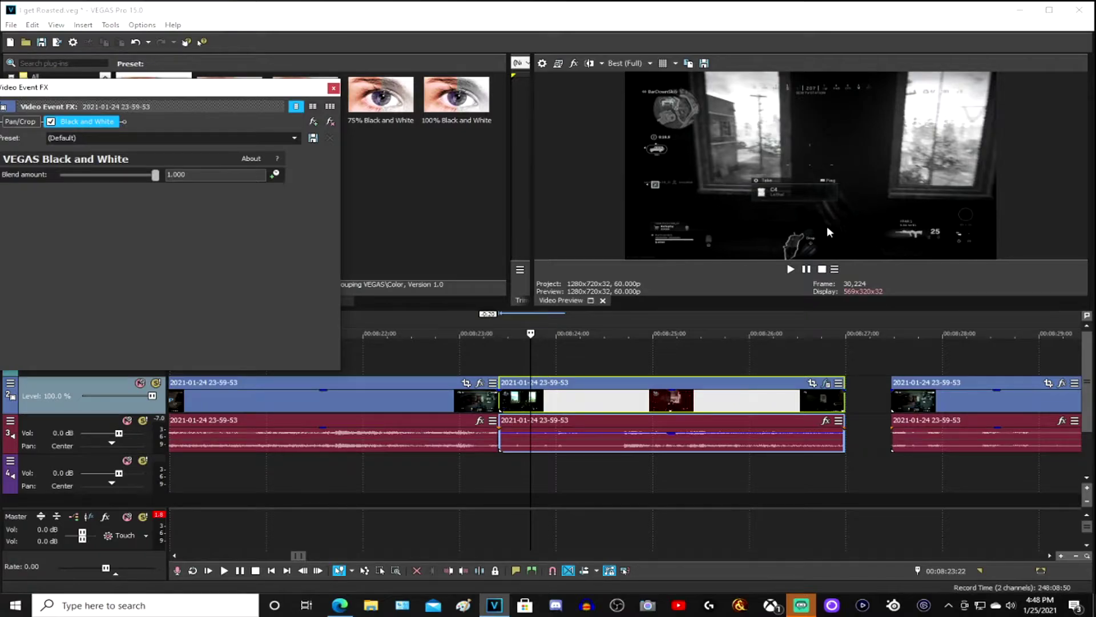
{"action": "left_click", "coordinate": [334, 88]}
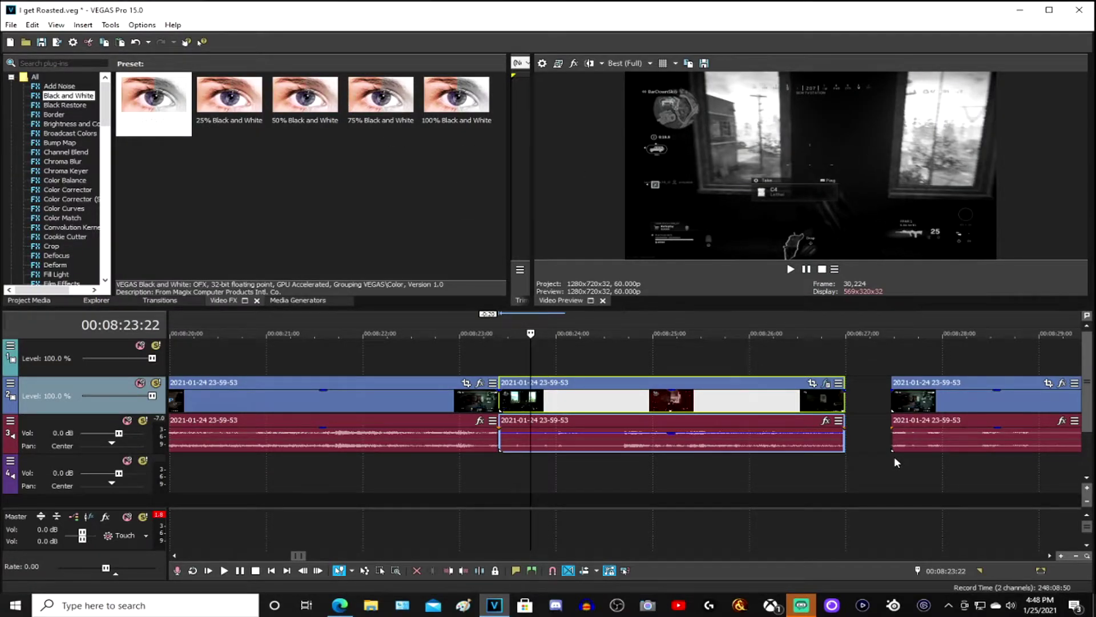
{"action": "scroll", "coordinate": [894, 457], "scroll_direction": "down", "scroll_amount": 1}
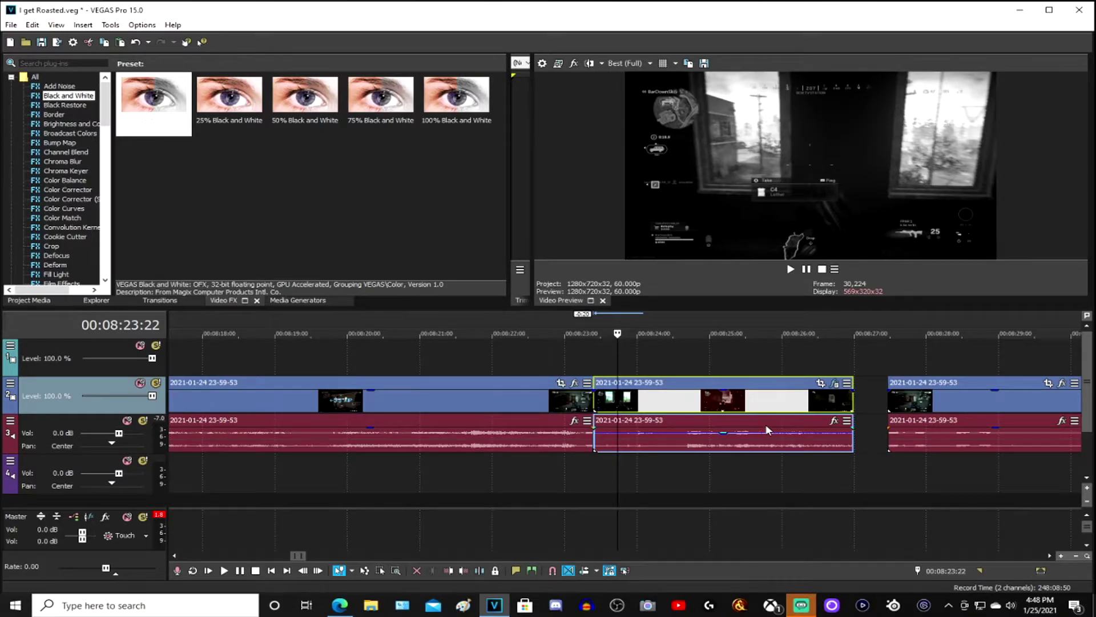
{"action": "scroll", "coordinate": [748, 422], "scroll_direction": "down", "scroll_amount": 1}
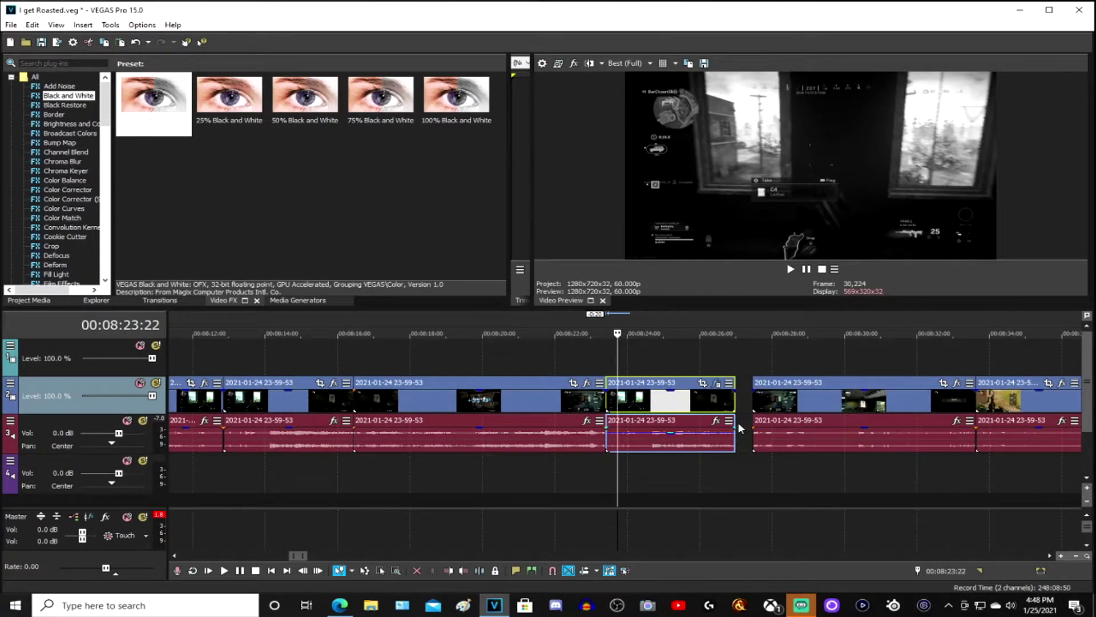
{"action": "scroll", "coordinate": [842, 399], "scroll_direction": "down", "scroll_amount": 3}
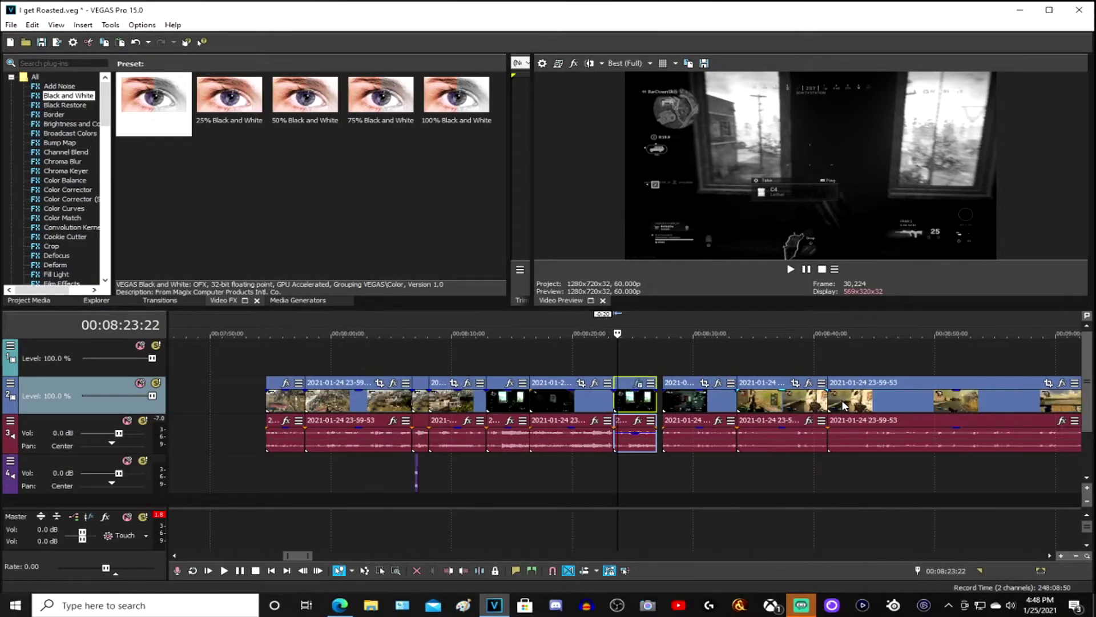
{"action": "left_click", "coordinate": [11, 25]}
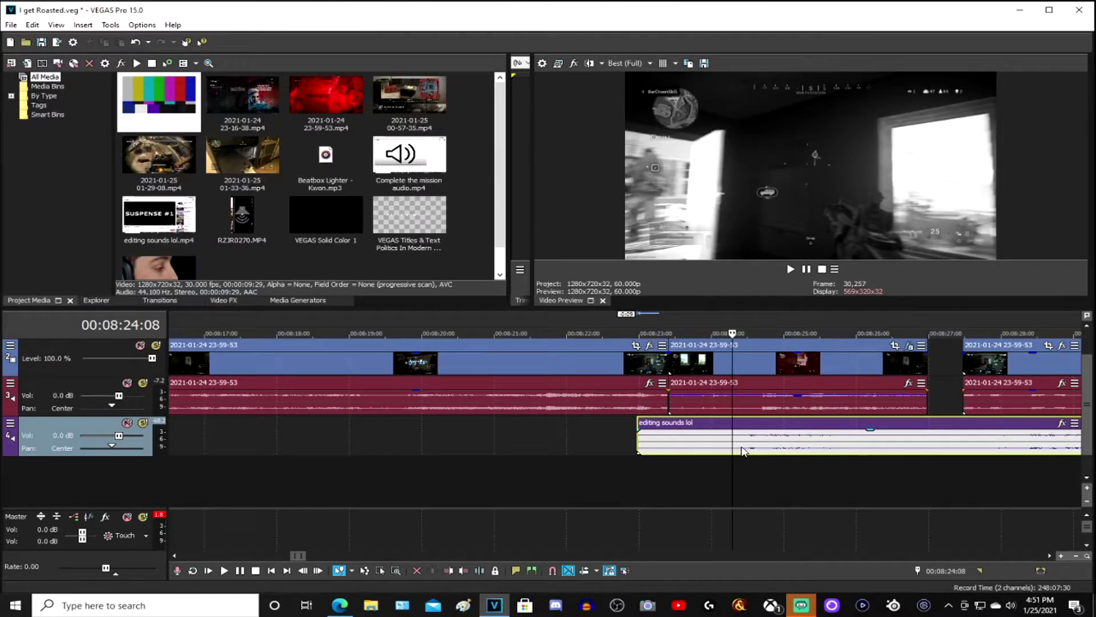
- Split the "editing sounds lol" audio clip at 00:08:24:13 and cut away the part before the split
{"action": "left_click", "coordinate": [742, 448]}
{"action": "key", "text": "s"}
{"action": "right_click", "coordinate": [697, 424]}
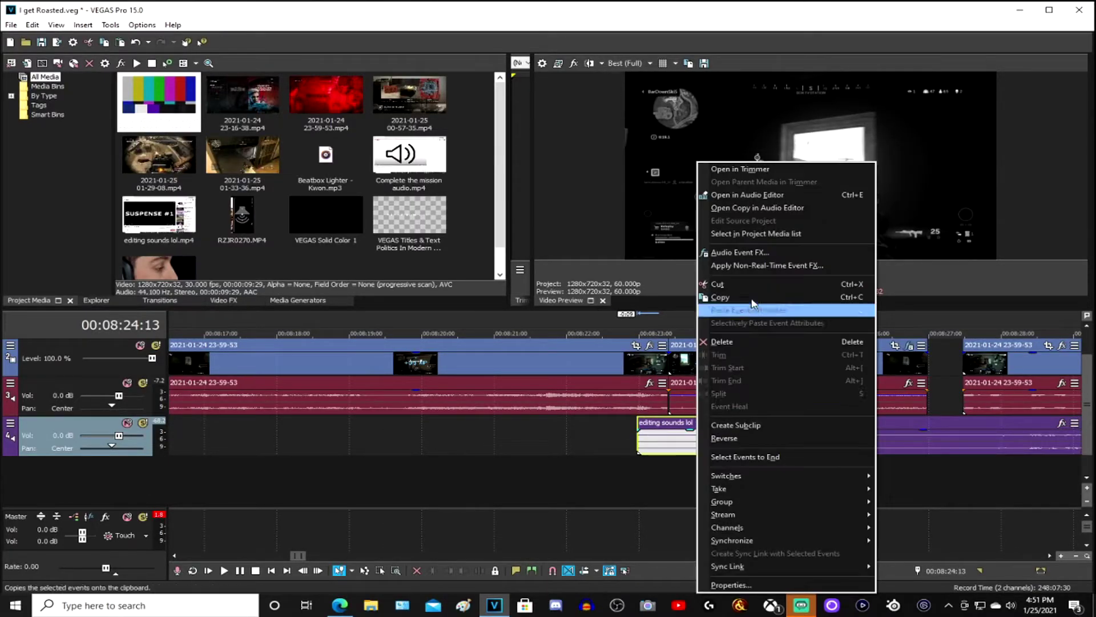
{"action": "left_click", "coordinate": [737, 284]}
{"action": "scroll", "coordinate": [975, 434], "scroll_direction": "down", "scroll_amount": 2}
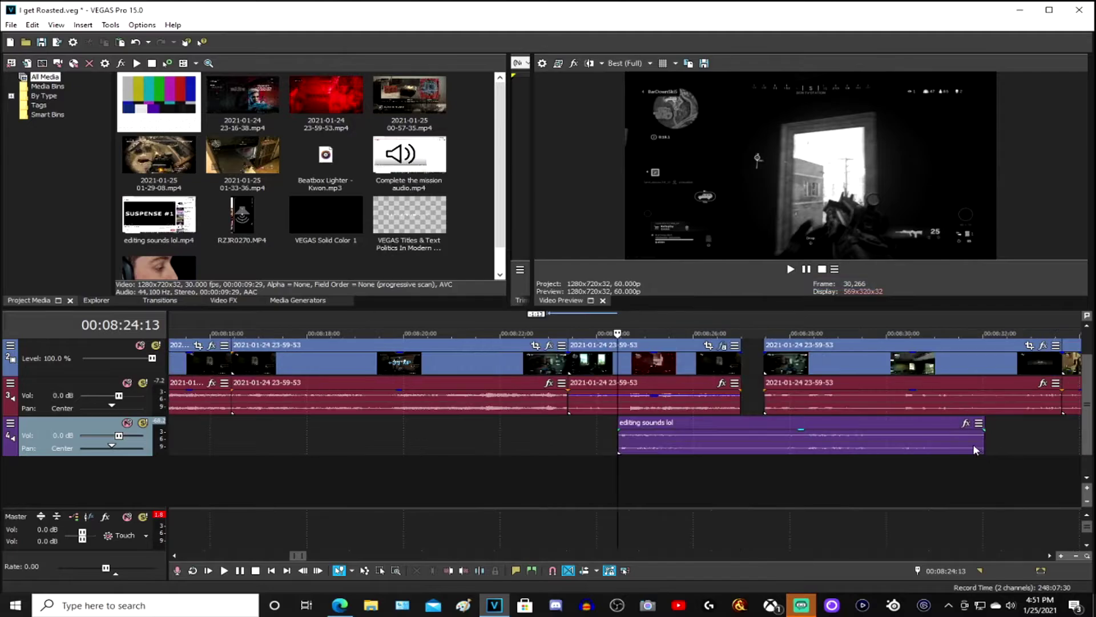
- Cut off the end of "editing sounds lol" from 00:08:31:02 and move the remaining sound to the start of the black-and-white clip
{"action": "left_click", "coordinate": [941, 446]}
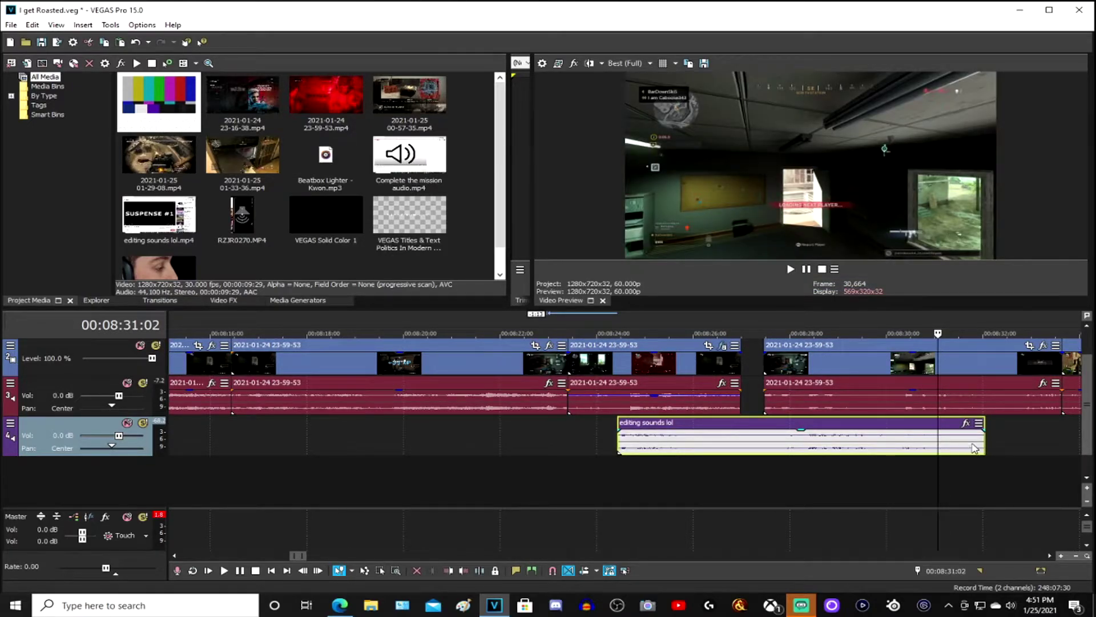
{"action": "right_click", "coordinate": [955, 430]}
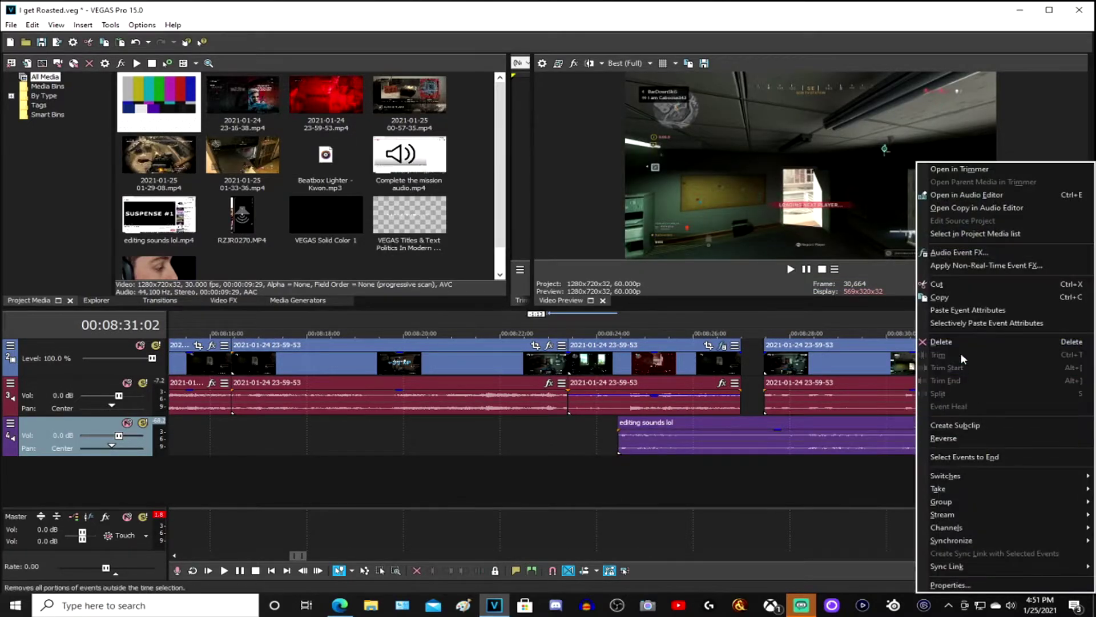
{"action": "left_click", "coordinate": [937, 284]}
{"action": "left_click_drag", "start_coordinate": [810, 424], "coordinate": [764, 424]}
- Play the black-and-white replay with its sound to check the timing, and save the project
{"action": "left_click", "coordinate": [476, 451]}
{"action": "key", "text": "space"}
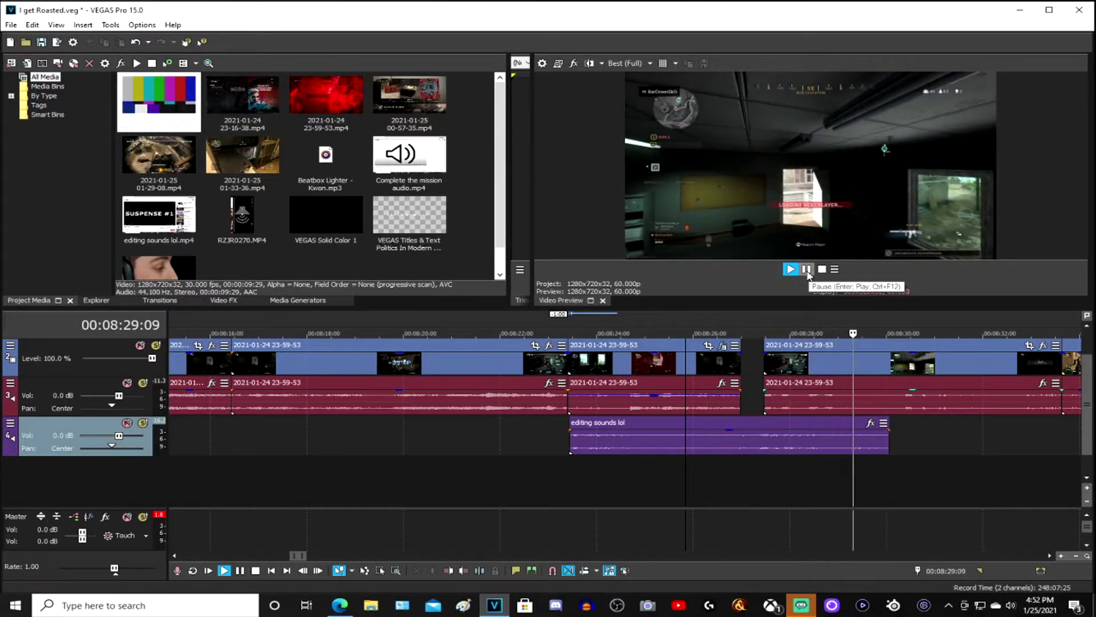
{"action": "left_click", "coordinate": [806, 269]}
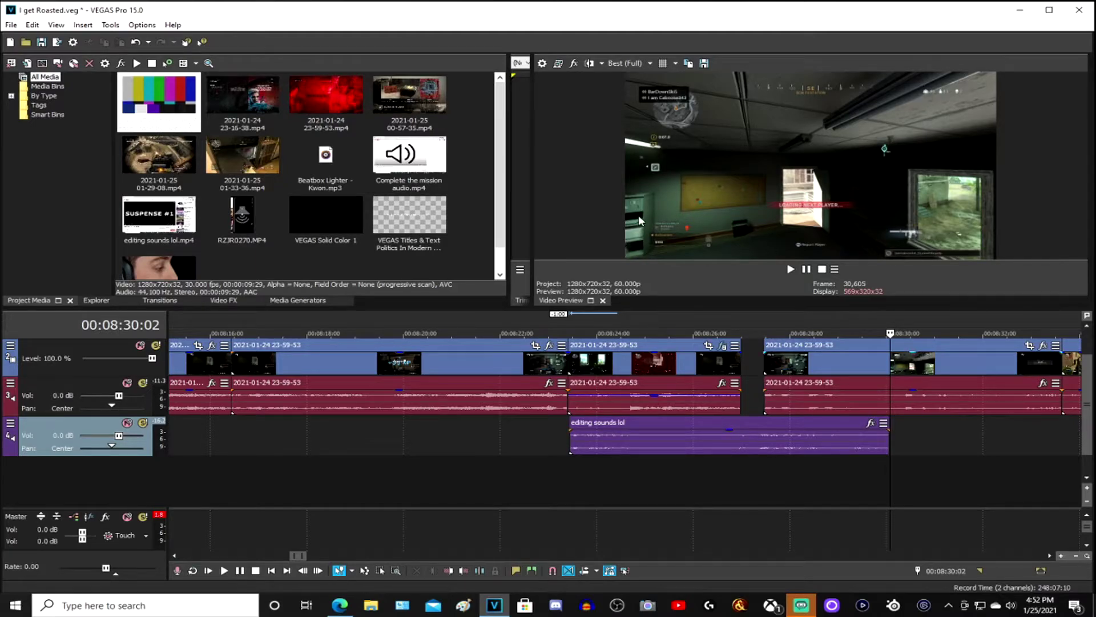
{"action": "left_click", "coordinate": [11, 25]}
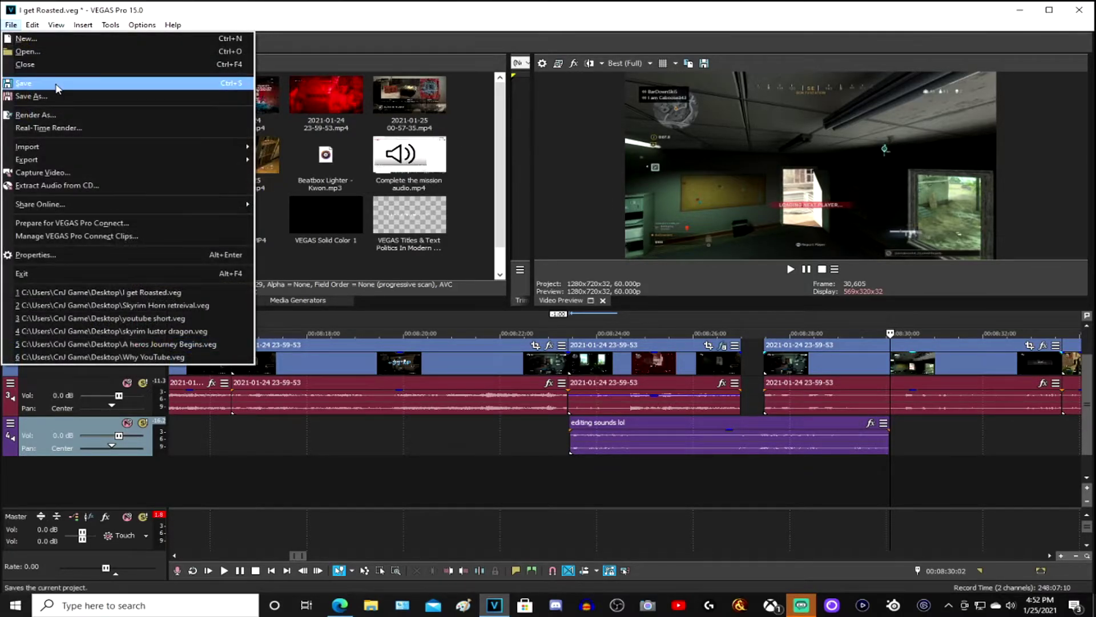
{"action": "left_click", "coordinate": [56, 85]}
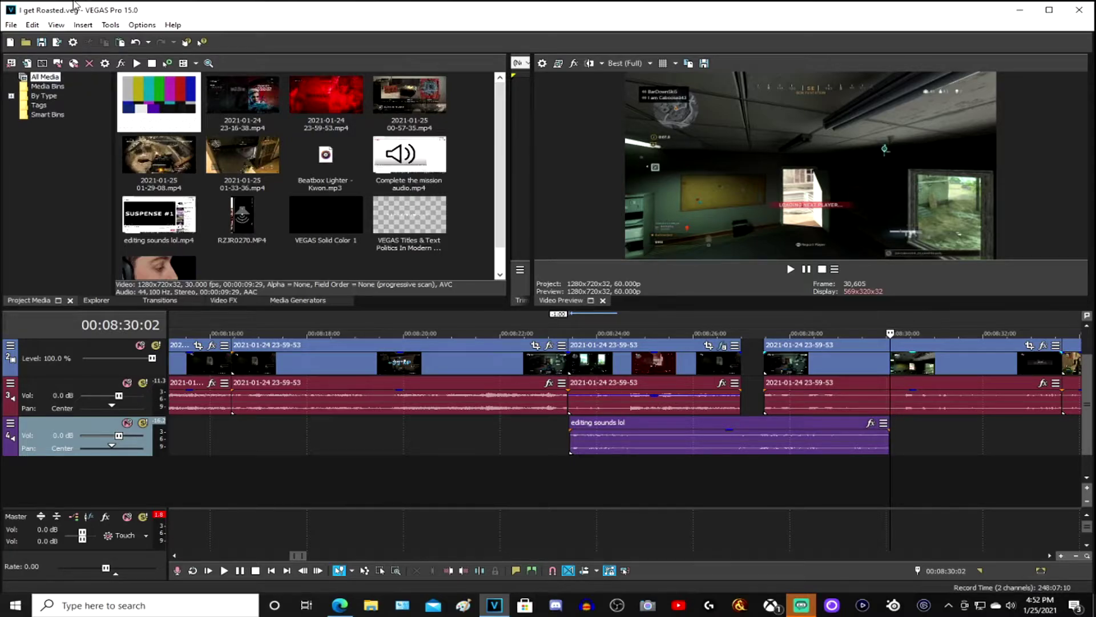
- Insert a Velocity envelope on the black-and-white clip
{"action": "scroll", "coordinate": [756, 459], "scroll_direction": "up", "scroll_amount": 2}
{"action": "scroll", "coordinate": [313, 400], "scroll_direction": "down", "scroll_amount": 4}
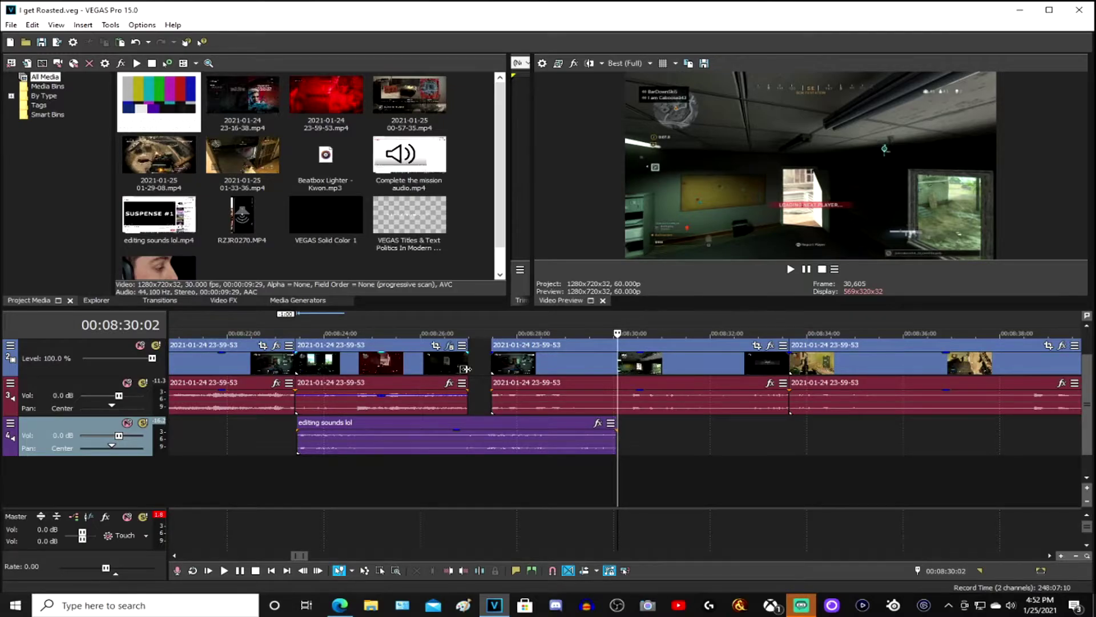
{"action": "right_click", "coordinate": [466, 369]}
{"action": "mouse_move", "coordinate": [288, 557]}
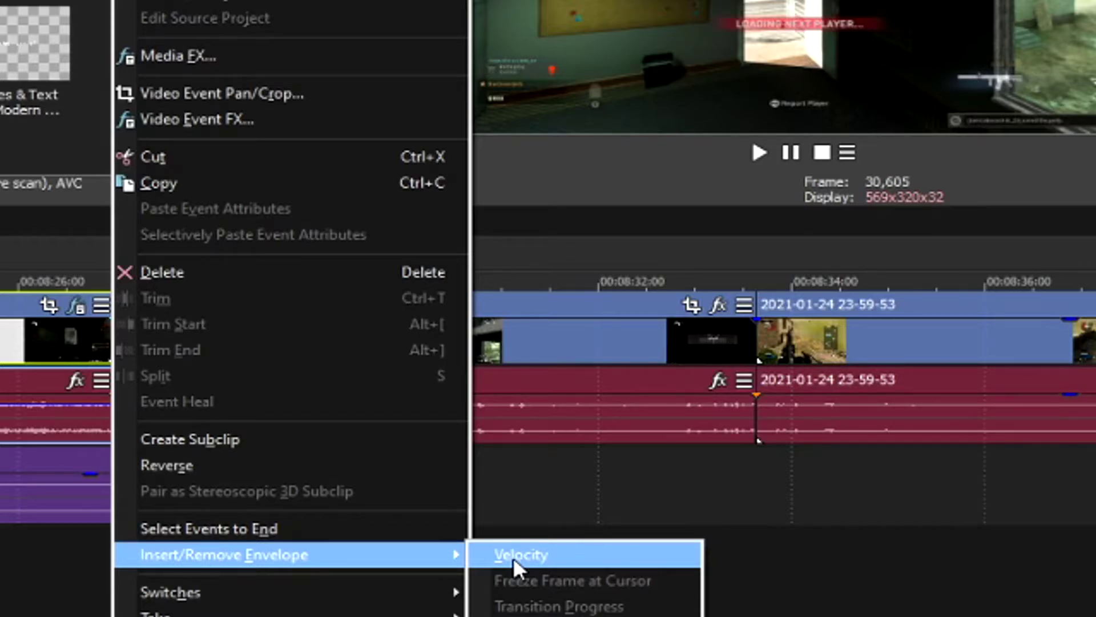
{"action": "left_click", "coordinate": [513, 557]}
{"action": "scroll", "coordinate": [74, 391], "scroll_direction": "up", "scroll_amount": 1}
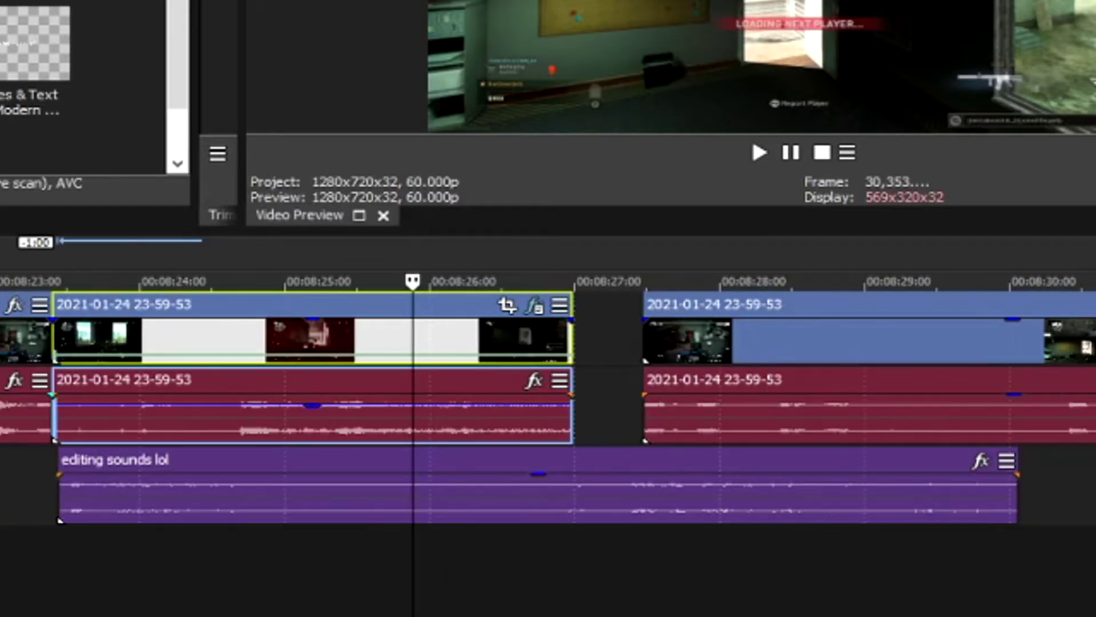
- Set the velocity envelope at the start of the black-and-white clip to 40% forward velocity
{"action": "left_click", "coordinate": [55, 366]}
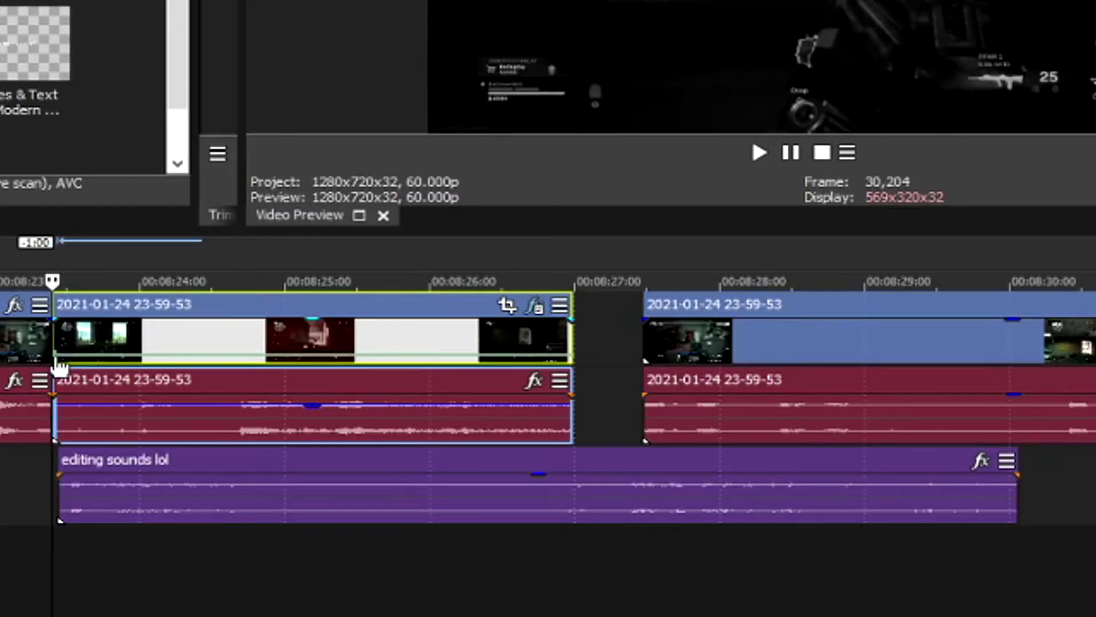
{"action": "scroll", "coordinate": [57, 368], "scroll_direction": "up", "scroll_amount": 6}
{"action": "scroll", "coordinate": [485, 363], "scroll_direction": "up", "scroll_amount": 3}
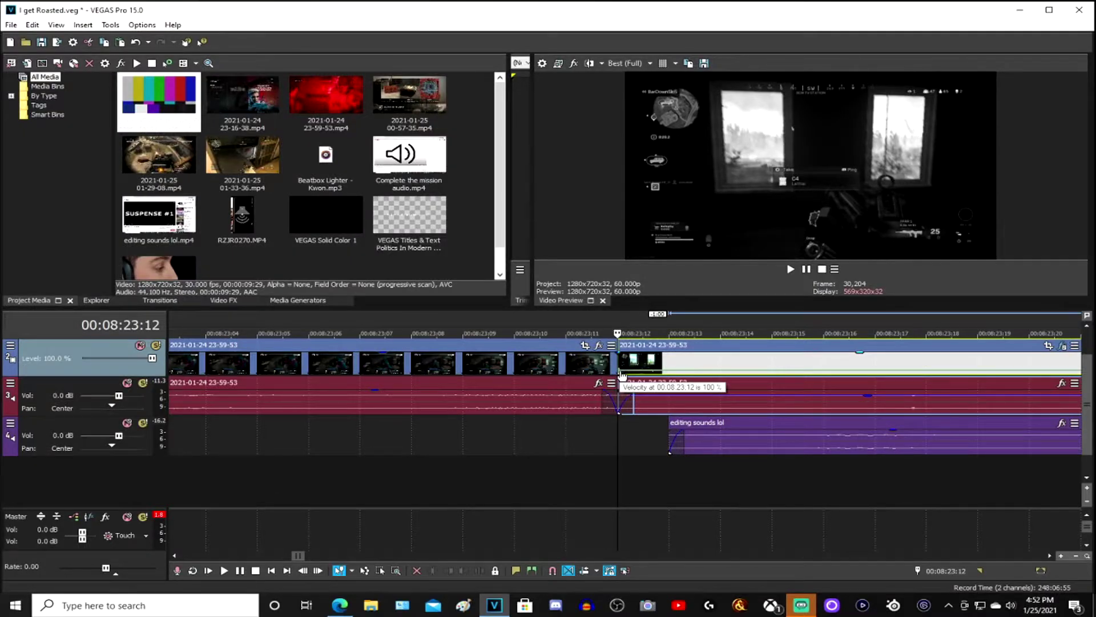
{"action": "right_click", "coordinate": [622, 374]}
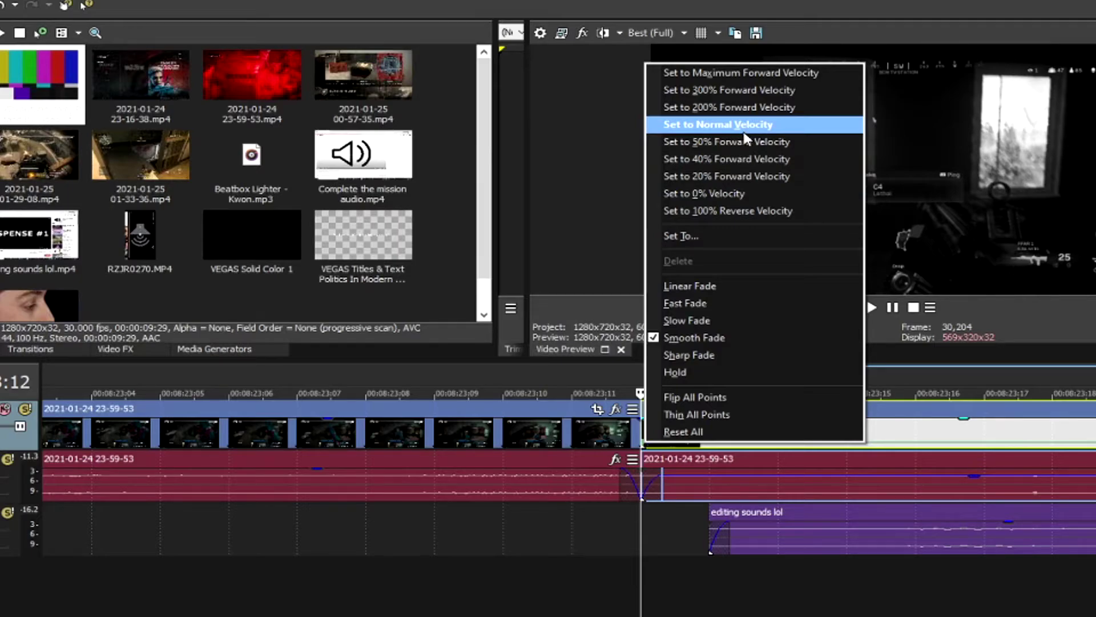
{"action": "left_click", "coordinate": [759, 161]}
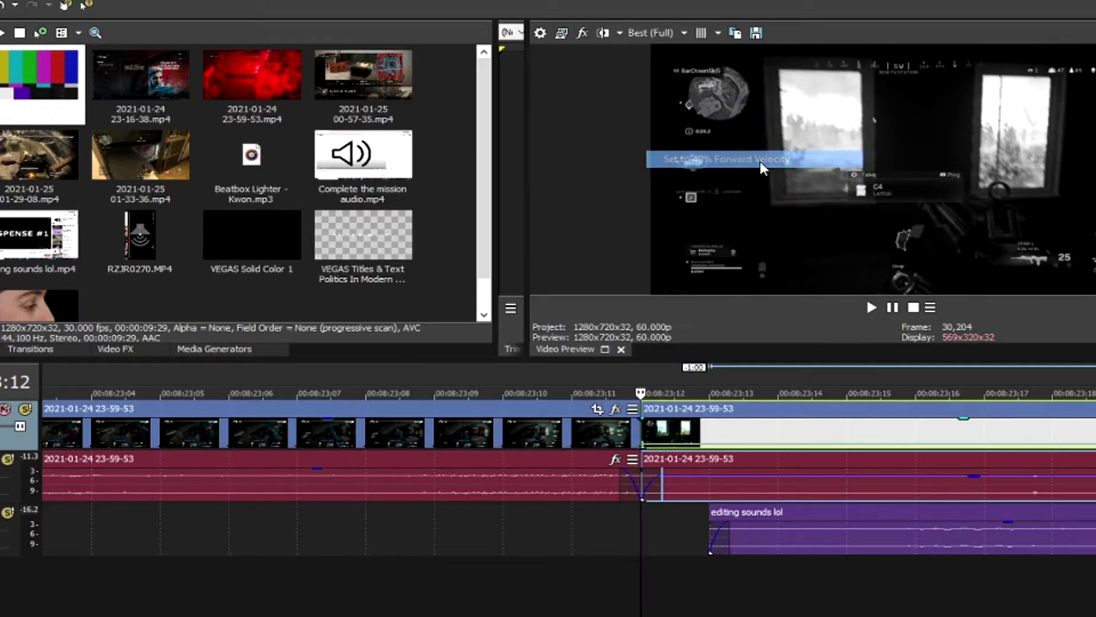
- Lower the gain of the black-and-white clip's own audio all the way to silence
{"action": "scroll", "coordinate": [926, 464], "scroll_direction": "down", "scroll_amount": 6}
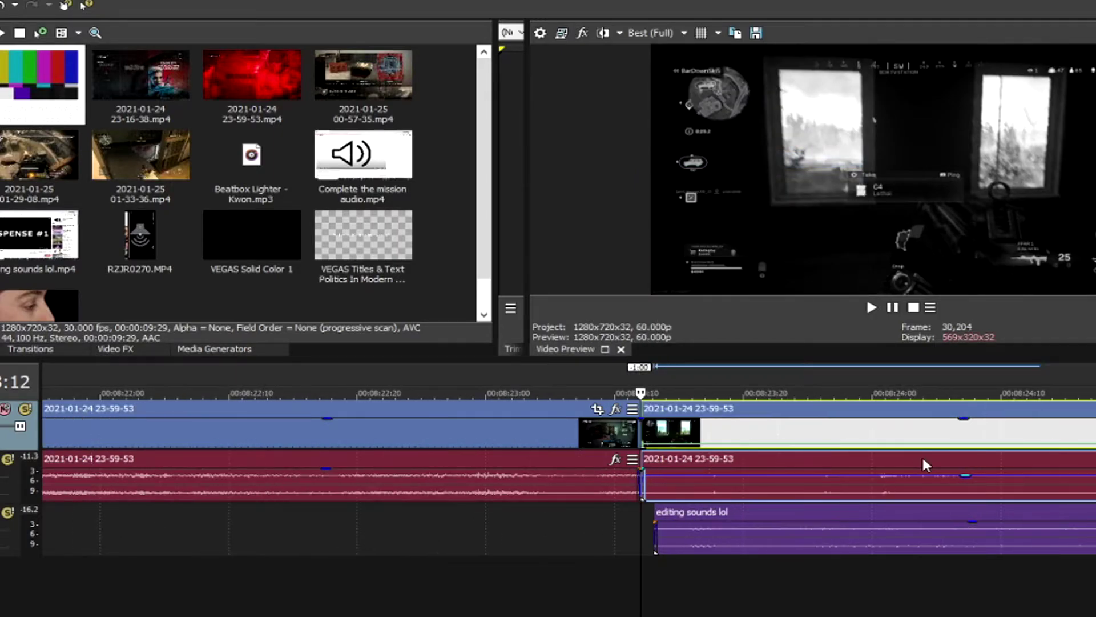
{"action": "scroll", "coordinate": [926, 464], "scroll_direction": "down", "scroll_amount": 3}
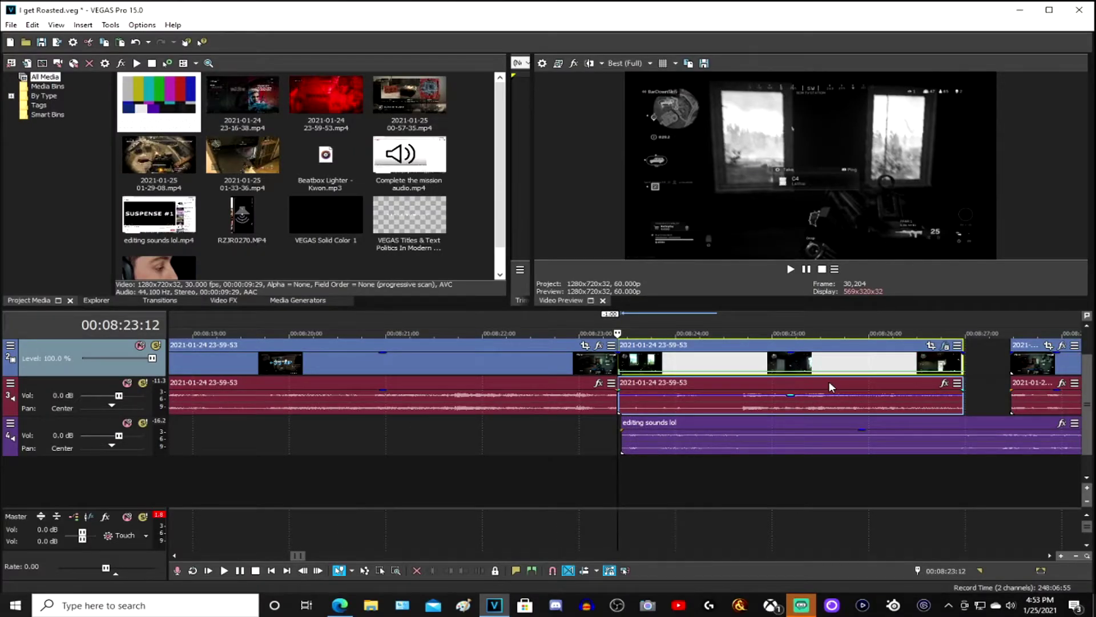
{"action": "left_click_drag", "start_coordinate": [801, 393], "coordinate": [801, 400]}
{"action": "mouse_move", "coordinate": [793, 397]}
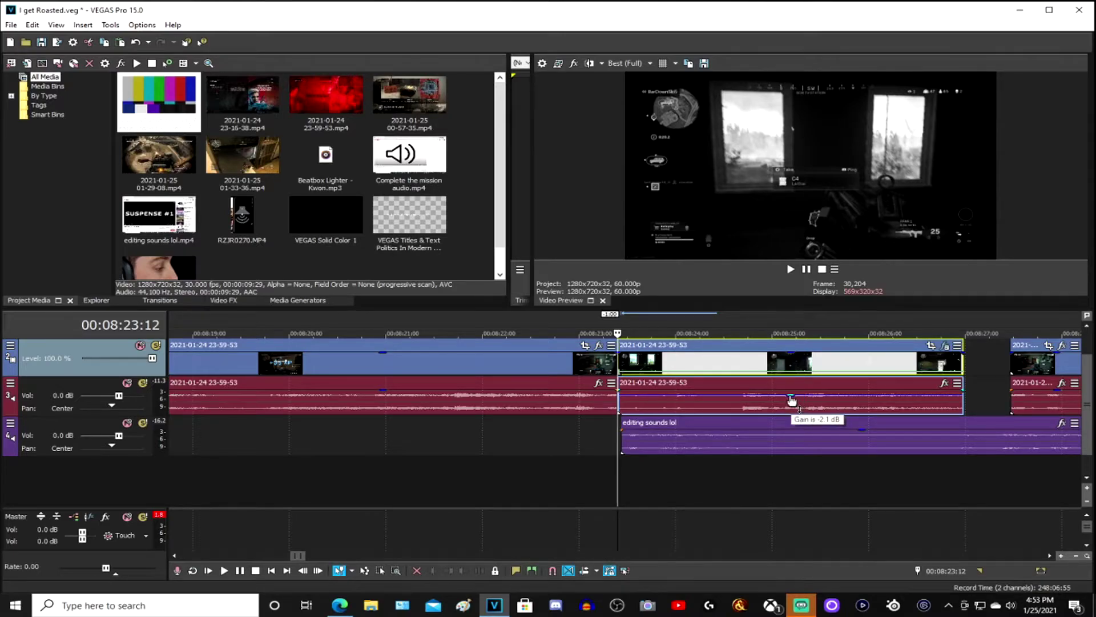
{"action": "left_click_drag", "start_coordinate": [792, 400], "coordinate": [789, 416]}
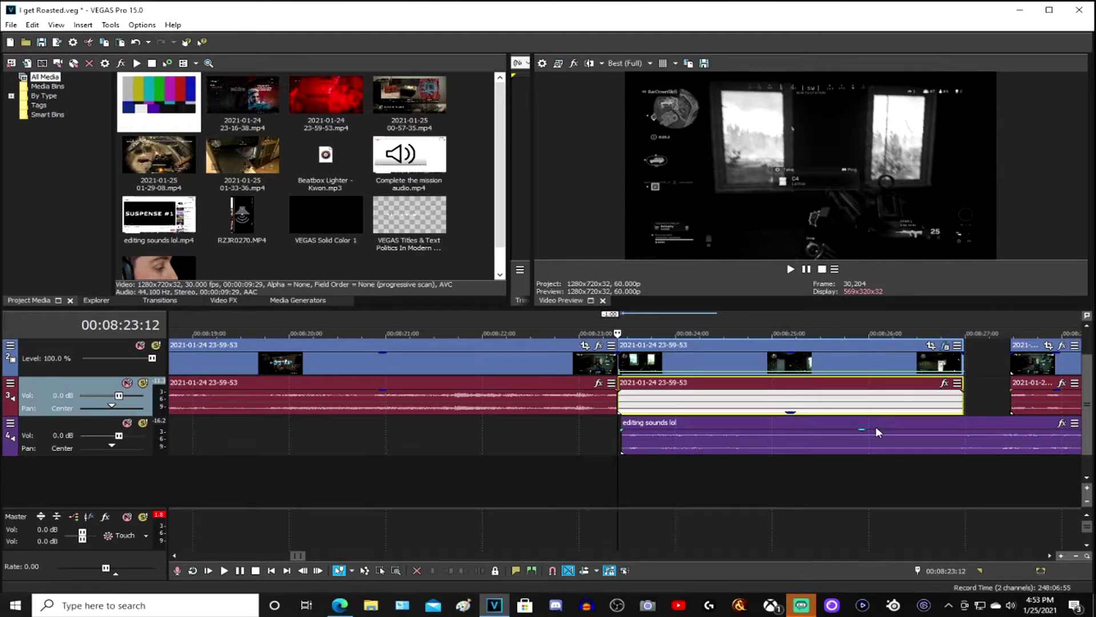
{"action": "left_click_drag", "start_coordinate": [794, 416], "coordinate": [791, 423]}
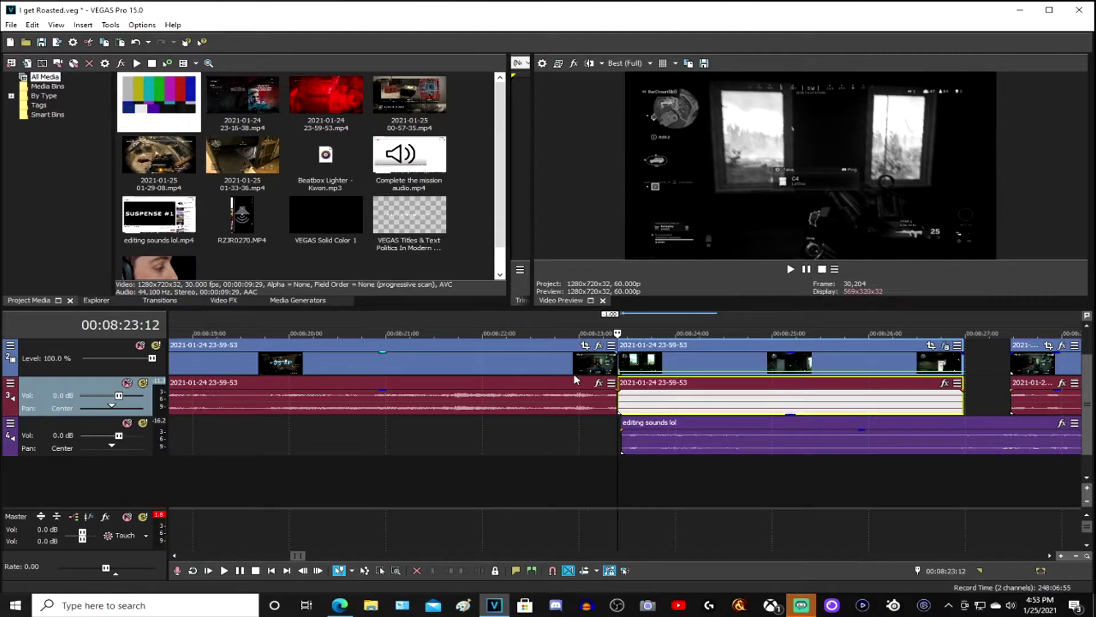
- Play from just before the black-and-white clip to check the slow motion and sound
{"action": "left_click", "coordinate": [546, 372]}
{"action": "left_click", "coordinate": [806, 269]}
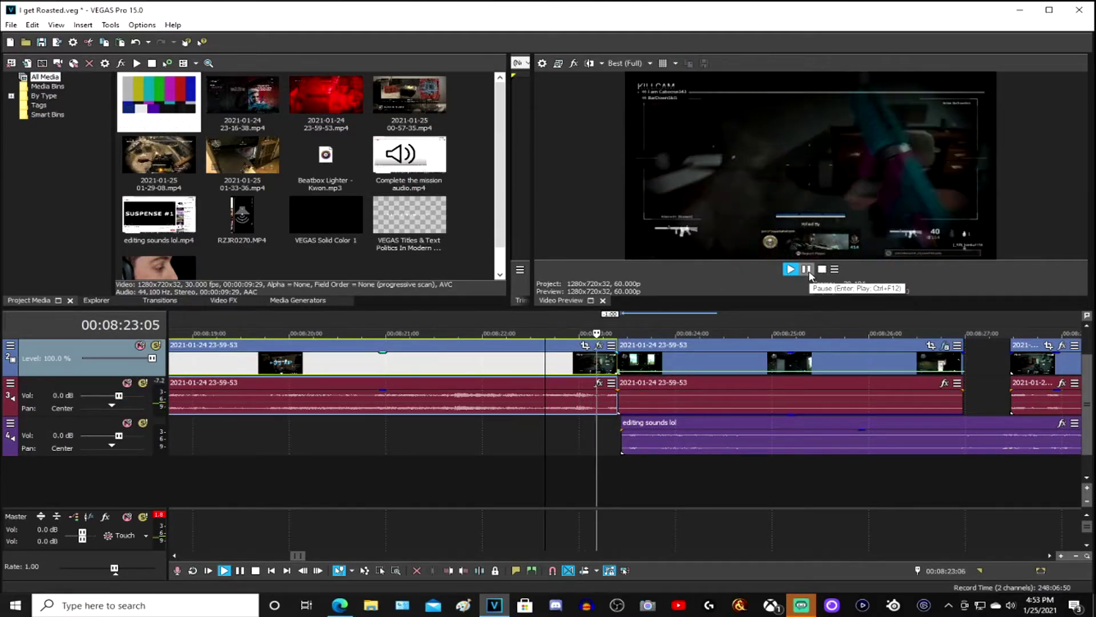
{"action": "left_click", "coordinate": [806, 272]}
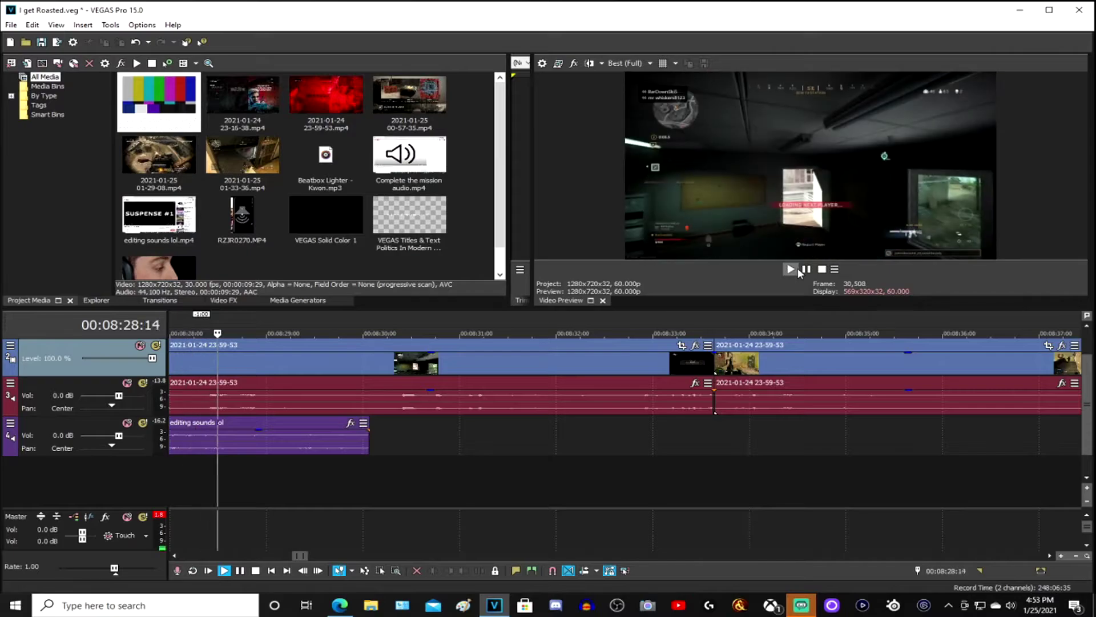
{"action": "left_click", "coordinate": [795, 270]}
{"action": "left_click", "coordinate": [806, 272]}
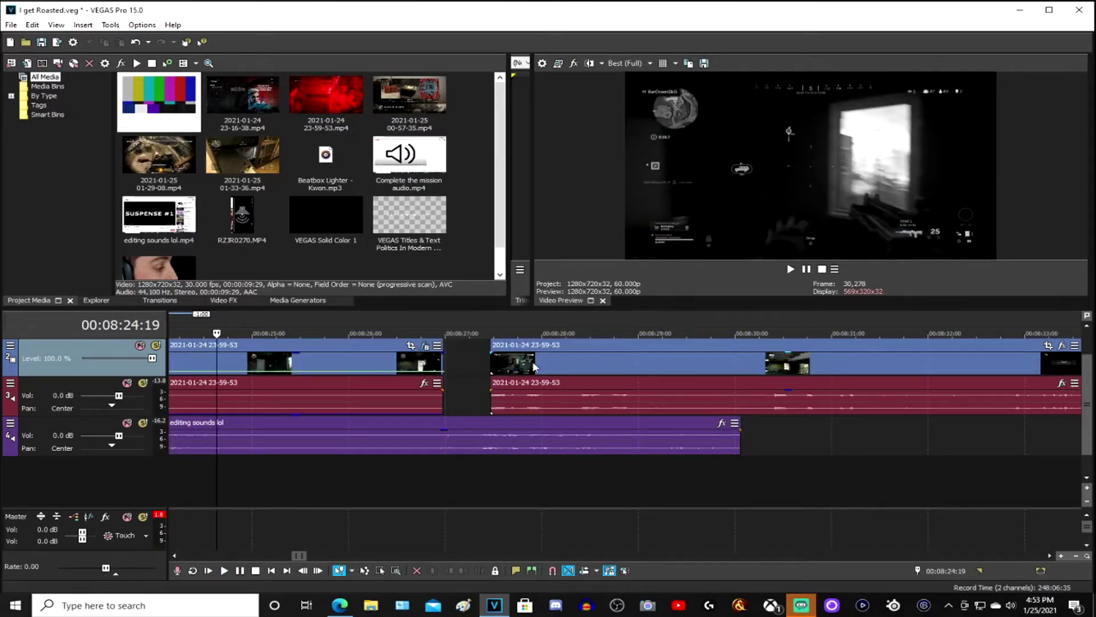
- Extend the end of the black-and-white clip to close the gap before the following clip, and play the result
{"action": "left_click_drag", "start_coordinate": [444, 363], "coordinate": [484, 364]}
{"action": "scroll", "coordinate": [432, 365], "scroll_direction": "down", "scroll_amount": 3}
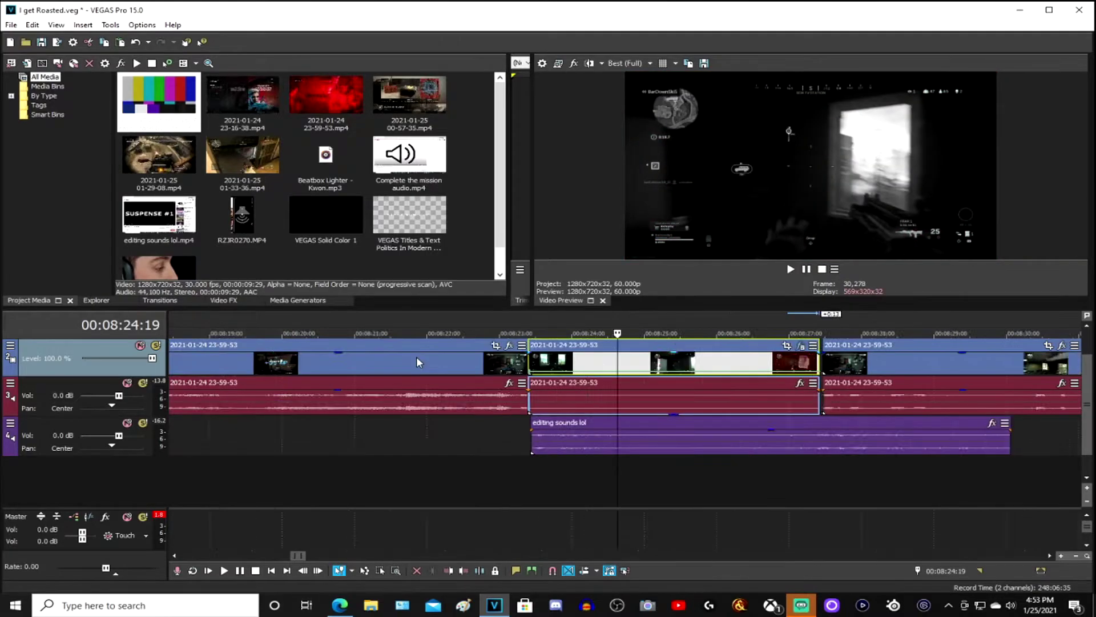
{"action": "left_click", "coordinate": [523, 372]}
{"action": "left_click", "coordinate": [791, 269]}
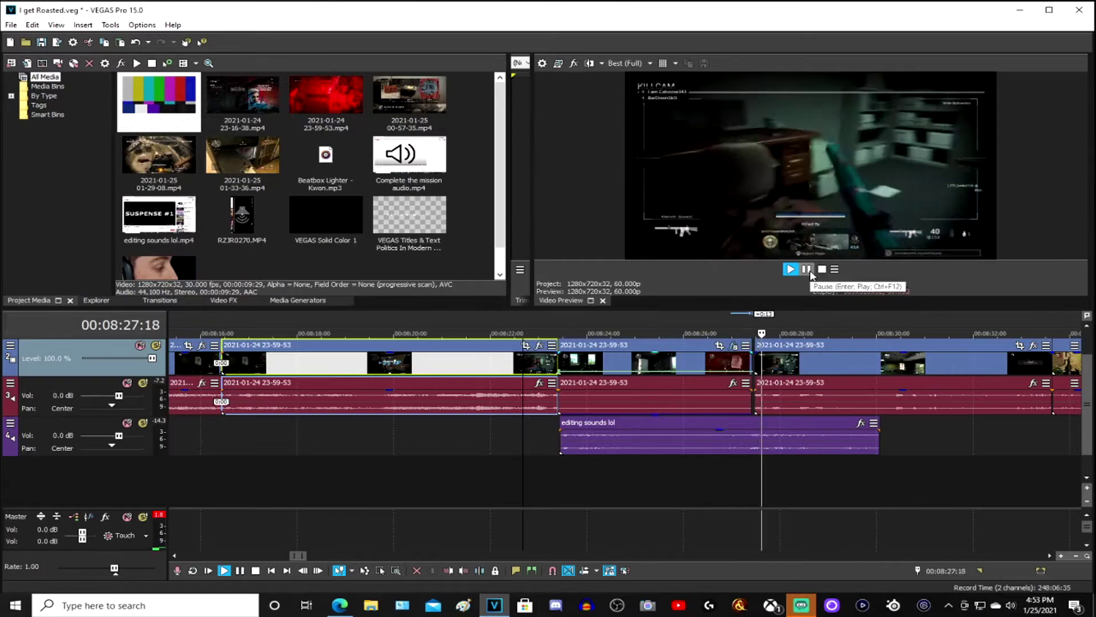
{"action": "left_click", "coordinate": [810, 272]}
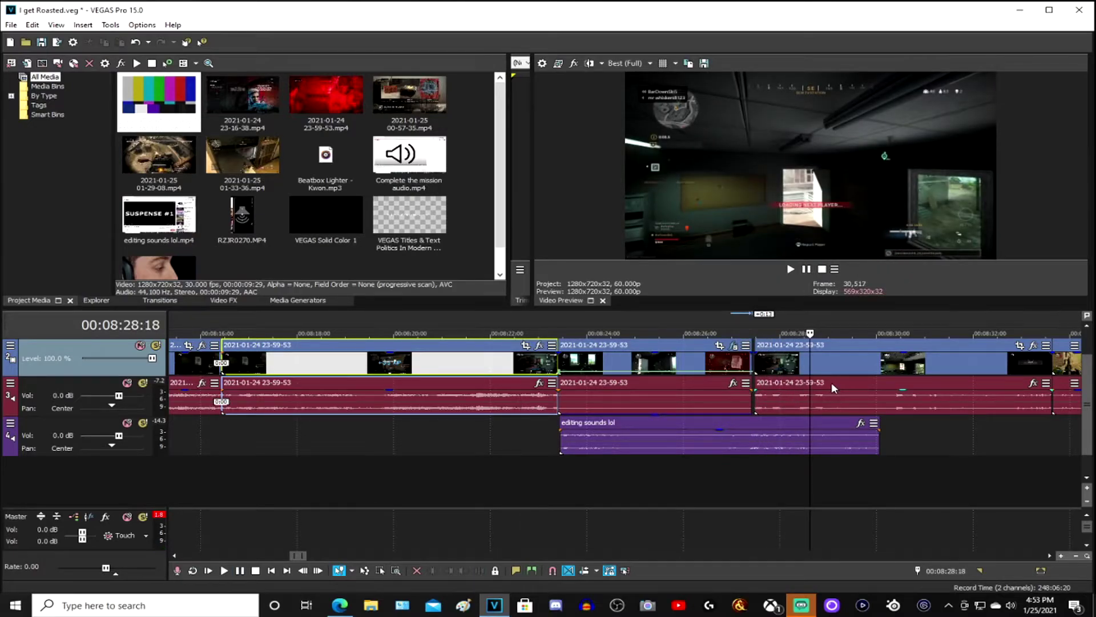
- Shift the clips following the black-and-white replay later on the timeline, keeping them adjacent, to open a gap after it
{"action": "scroll", "coordinate": [822, 381], "scroll_direction": "down", "scroll_amount": 5}
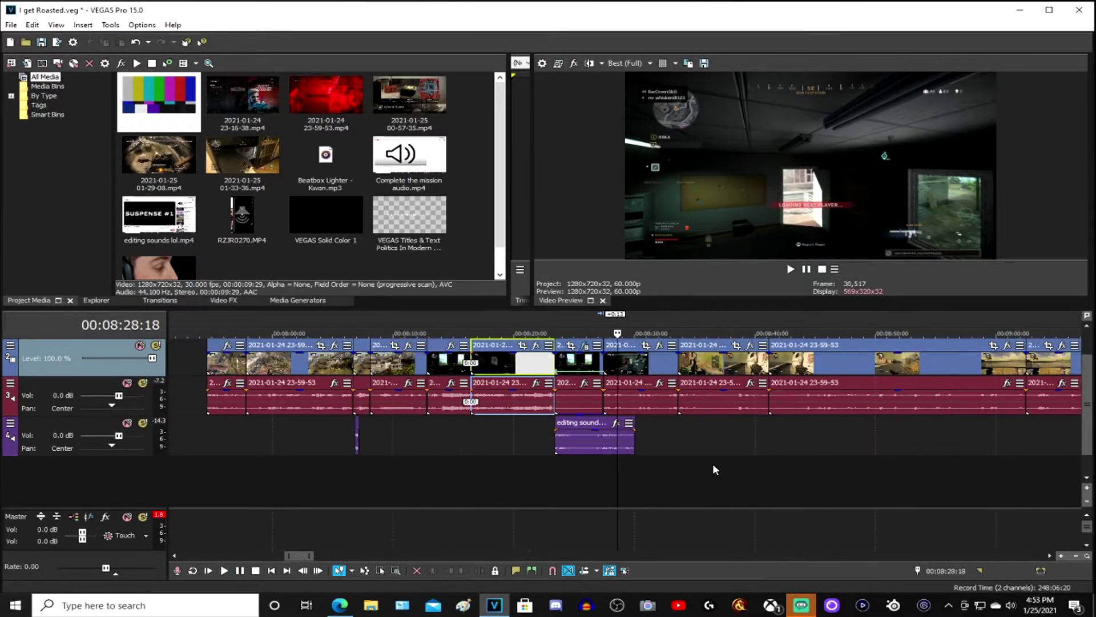
{"action": "scroll", "coordinate": [684, 445], "scroll_direction": "down", "scroll_amount": 3}
{"action": "left_click_drag", "start_coordinate": [654, 451], "coordinate": [963, 356]}
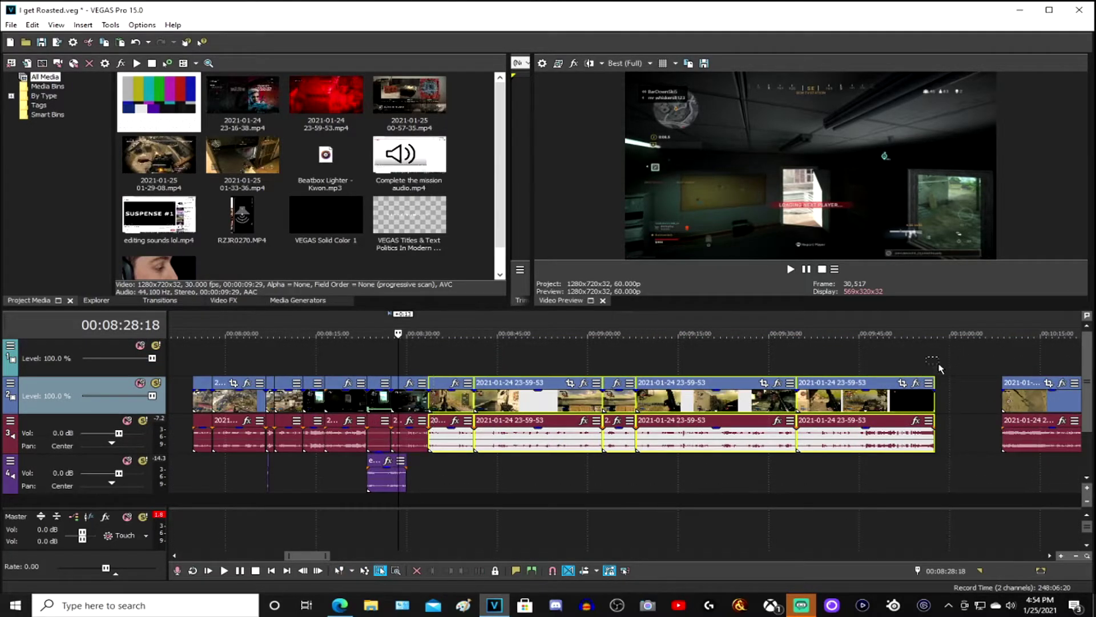
{"action": "left_click_drag", "start_coordinate": [715, 406], "coordinate": [761, 406]}
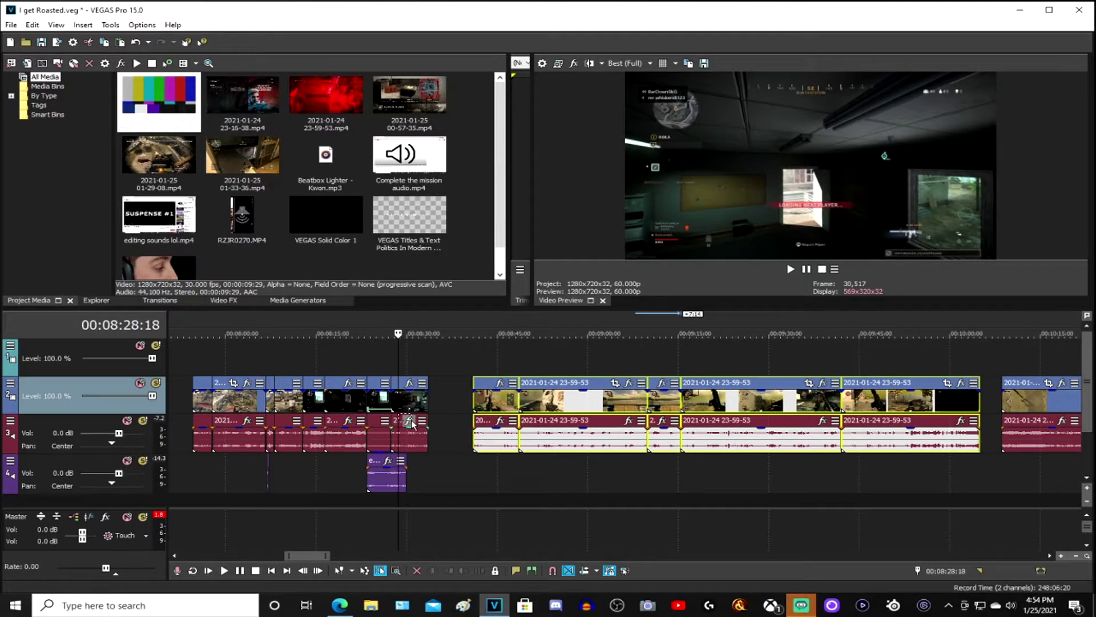
{"action": "left_click_drag", "start_coordinate": [420, 410], "coordinate": [460, 407]}
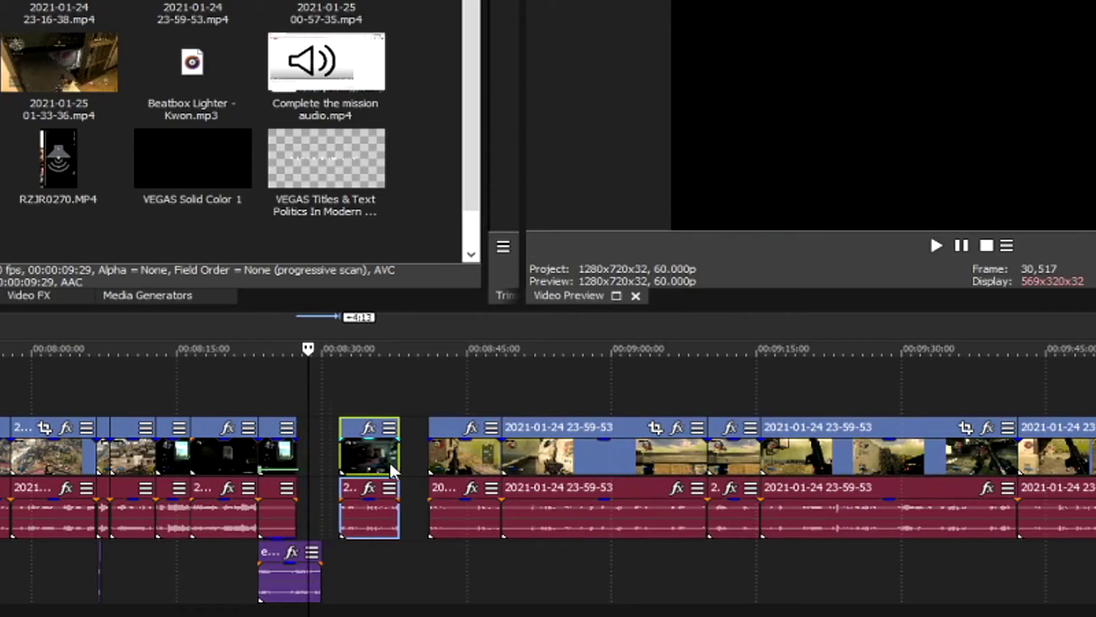
{"action": "left_click_drag", "start_coordinate": [408, 464], "coordinate": [378, 460]}
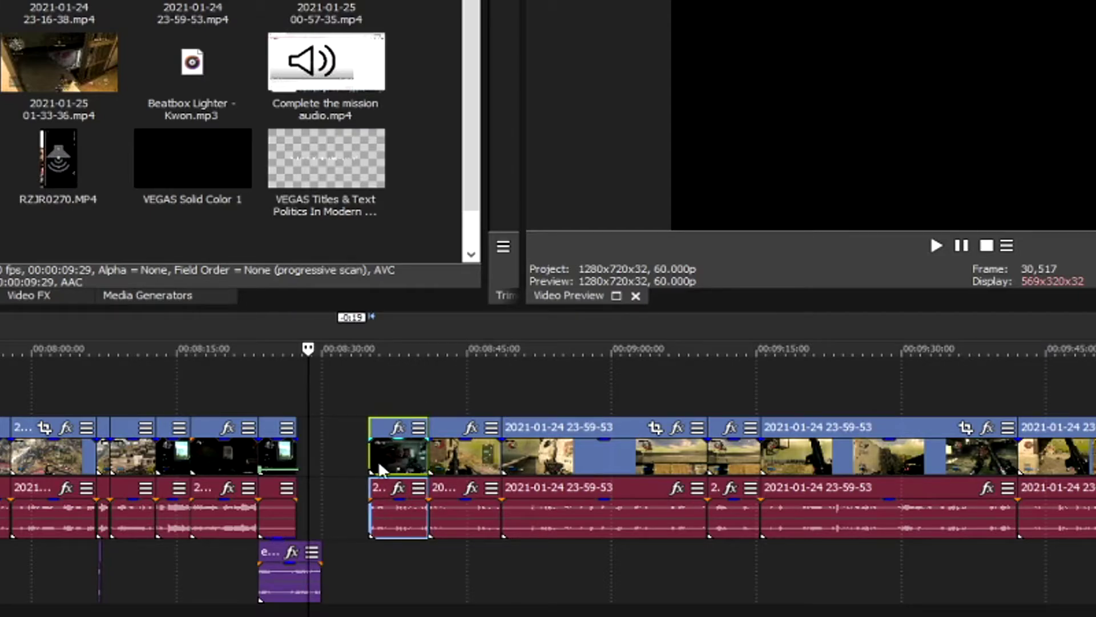
- Extend the end of the black-and-white clip to match the end of the "editing sounds lol" audio
{"action": "left_click", "coordinate": [291, 458]}
{"action": "scroll", "coordinate": [325, 471], "scroll_direction": "up", "scroll_amount": 5}
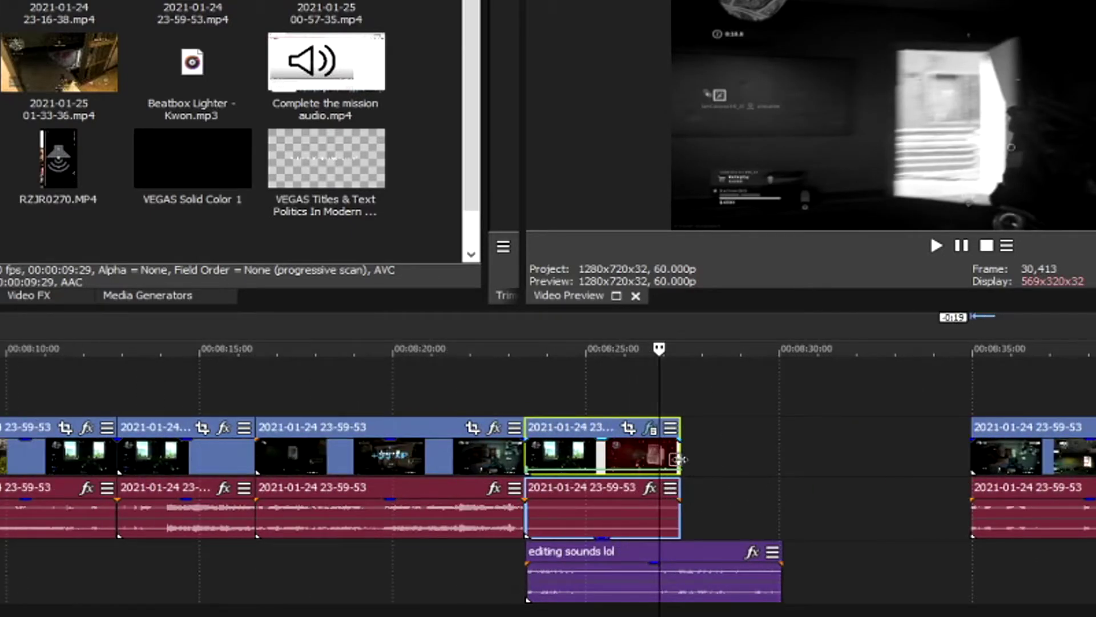
{"action": "left_click_drag", "start_coordinate": [680, 458], "coordinate": [781, 462]}
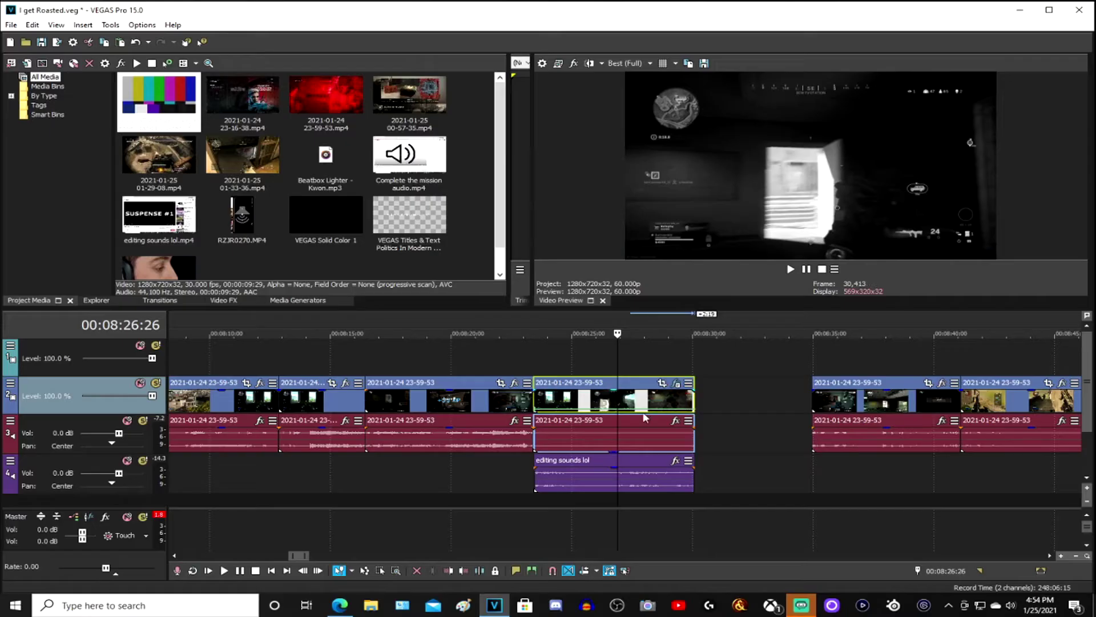
- Play the extended replay from about 00:08:21 and save the project
{"action": "left_click", "coordinate": [479, 402]}
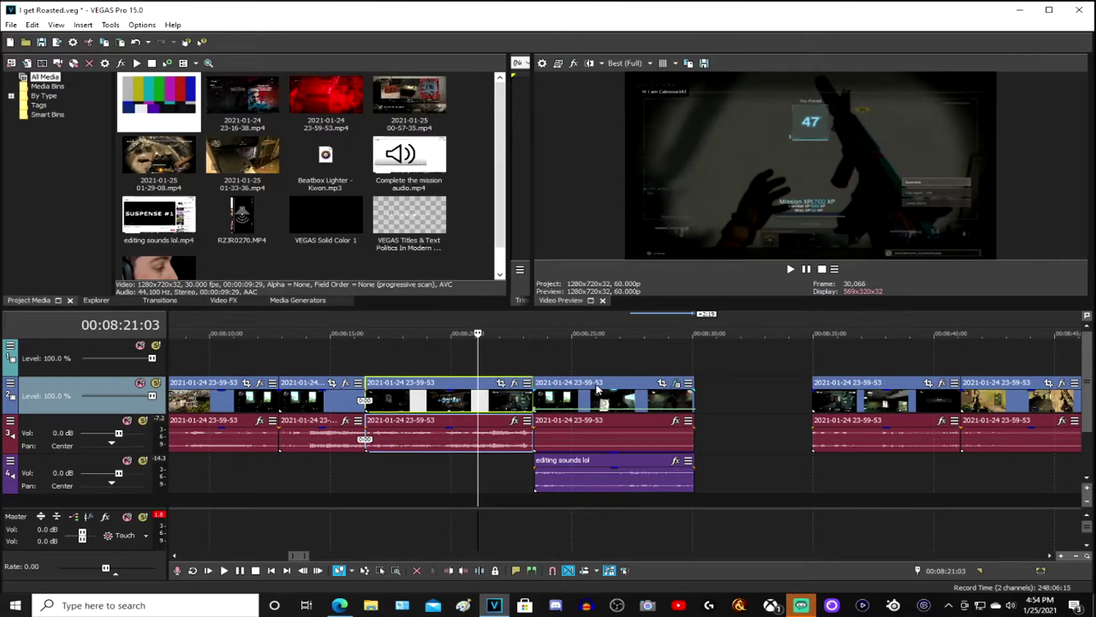
{"action": "key", "text": "space"}
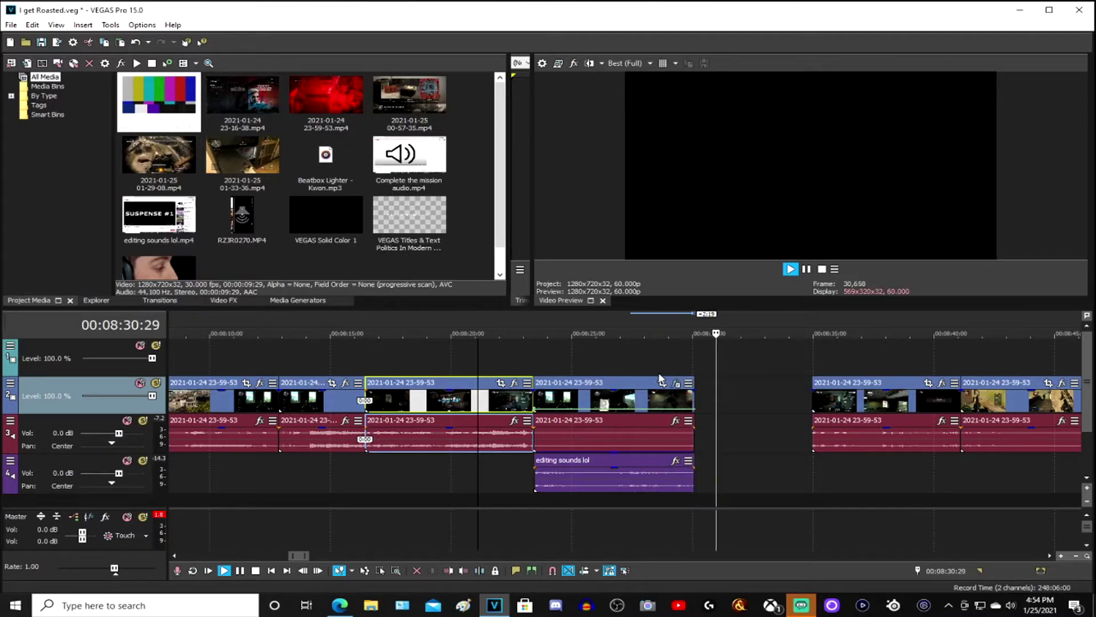
{"action": "left_click", "coordinate": [806, 269]}
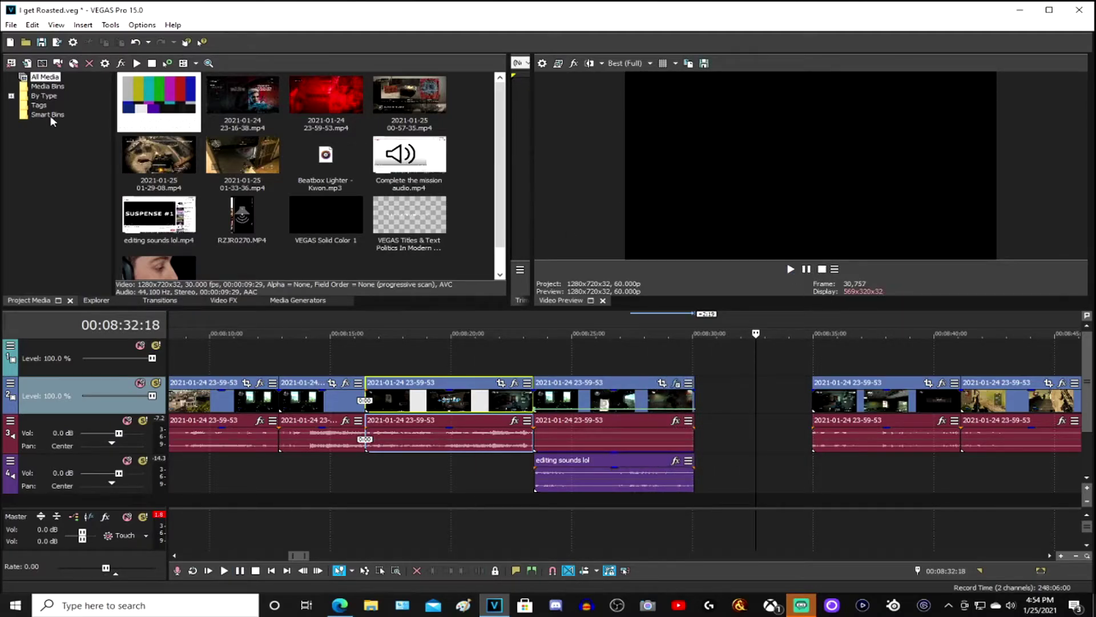
{"action": "left_click", "coordinate": [11, 25]}
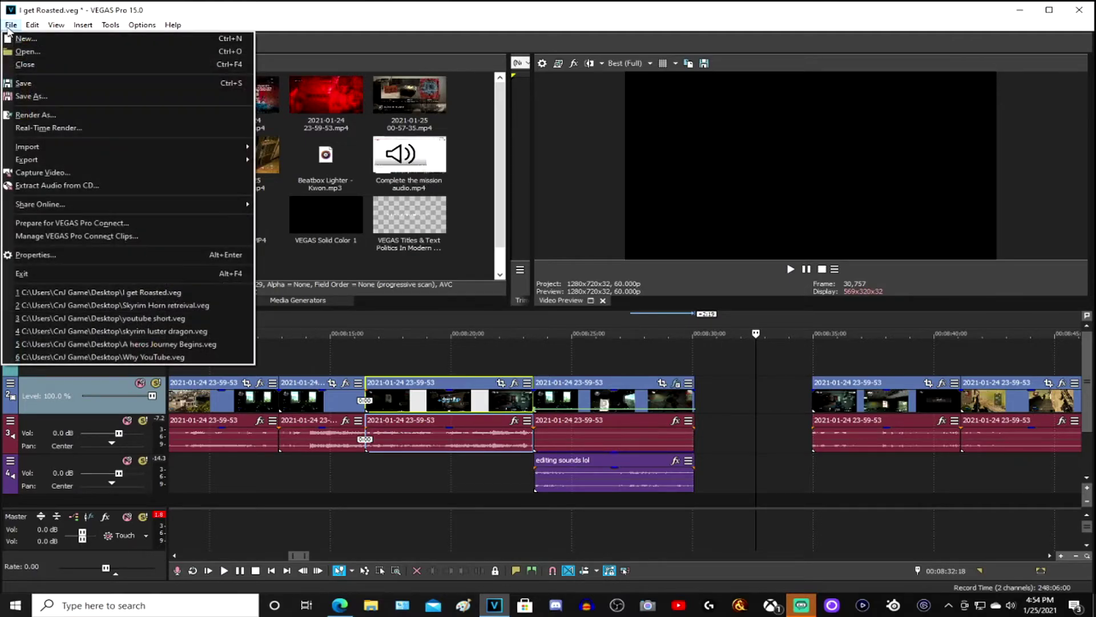
{"action": "left_click", "coordinate": [26, 83]}
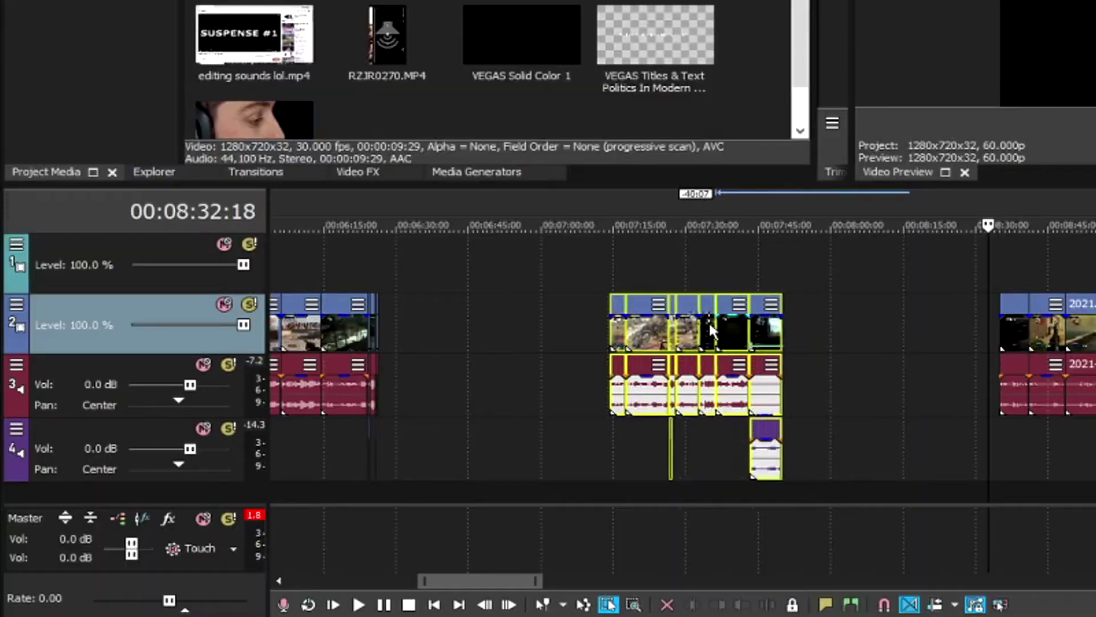
- Move the clip group that ends with the replay earlier, directly against the preceding clips near 00:06:26
{"action": "mouse_move", "coordinate": [709, 322]}
{"action": "left_mouse_down"}
{"action": "mouse_move", "coordinate": [503, 323]}
{"action": "mouse_move", "coordinate": [528, 327]}
{"action": "mouse_move", "coordinate": [508, 332]}
{"action": "left_mouse_up"}
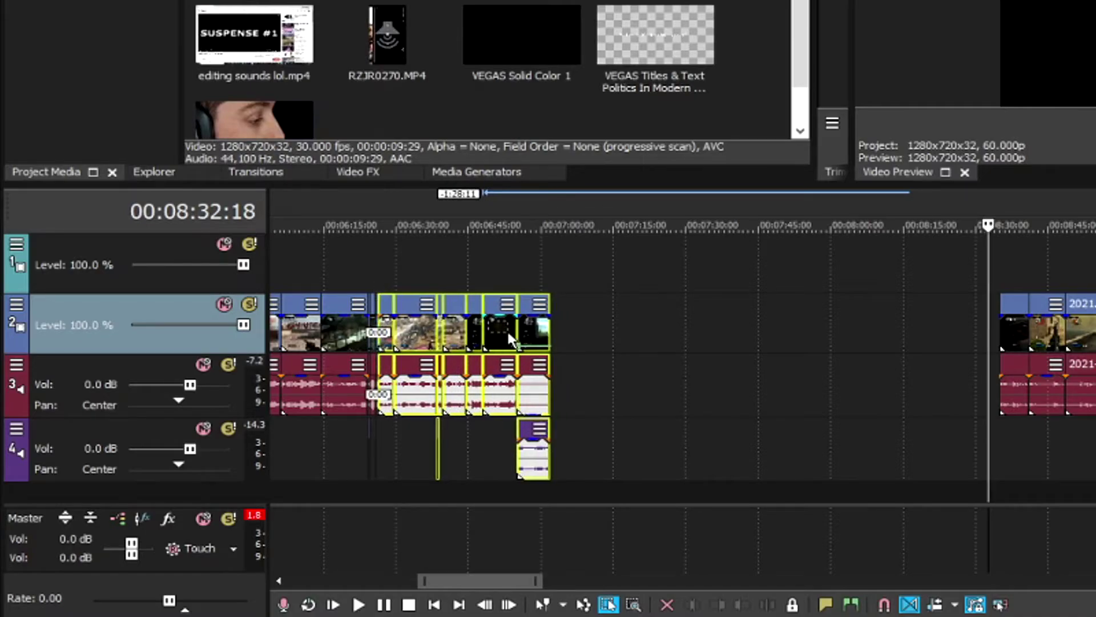
{"action": "left_click", "coordinate": [379, 431]}
{"action": "scroll", "coordinate": [664, 460], "scroll_direction": "up", "scroll_amount": 10}
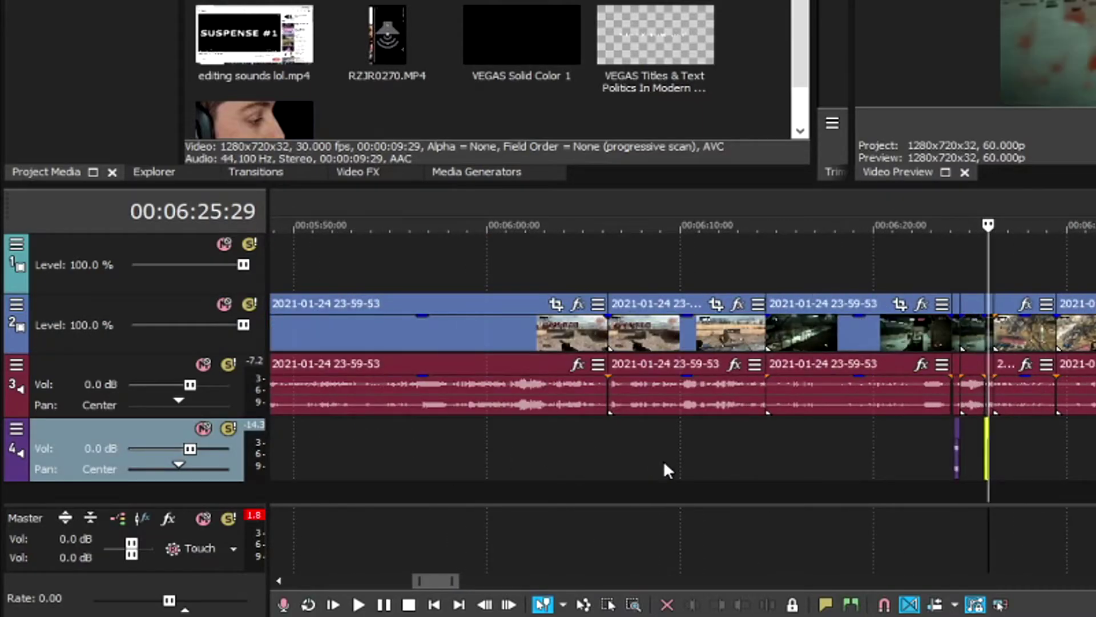
{"action": "scroll", "coordinate": [673, 461], "scroll_direction": "up", "scroll_amount": 3}
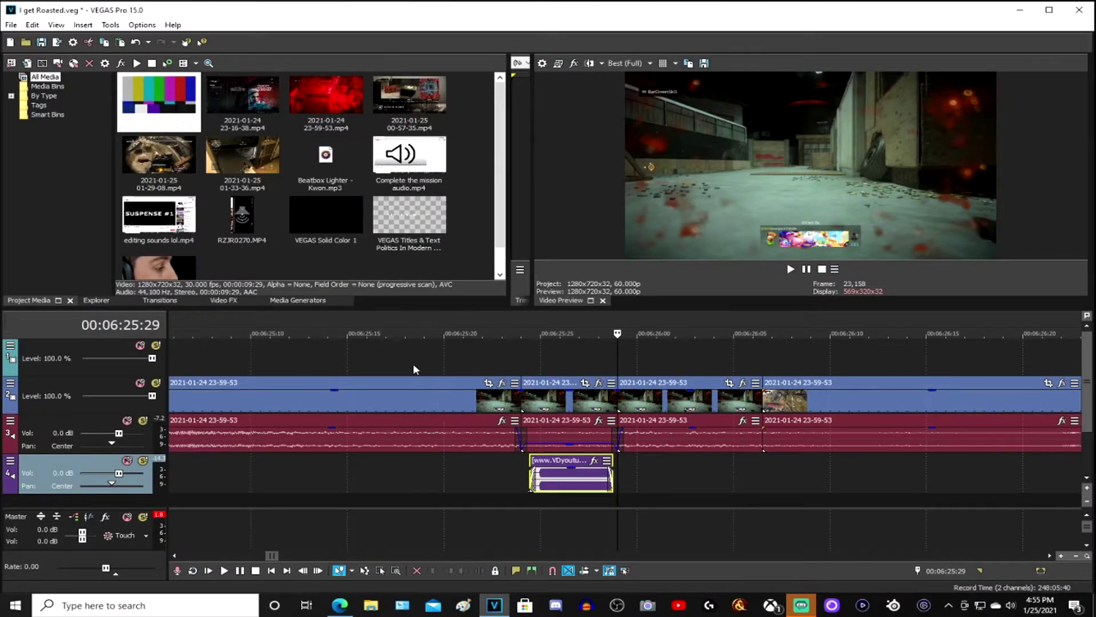
- Play the joined section from around 00:06:25 through the end of the black-and-white replay to review the edit
{"action": "left_click", "coordinate": [660, 271]}
{"action": "key", "text": "space"}
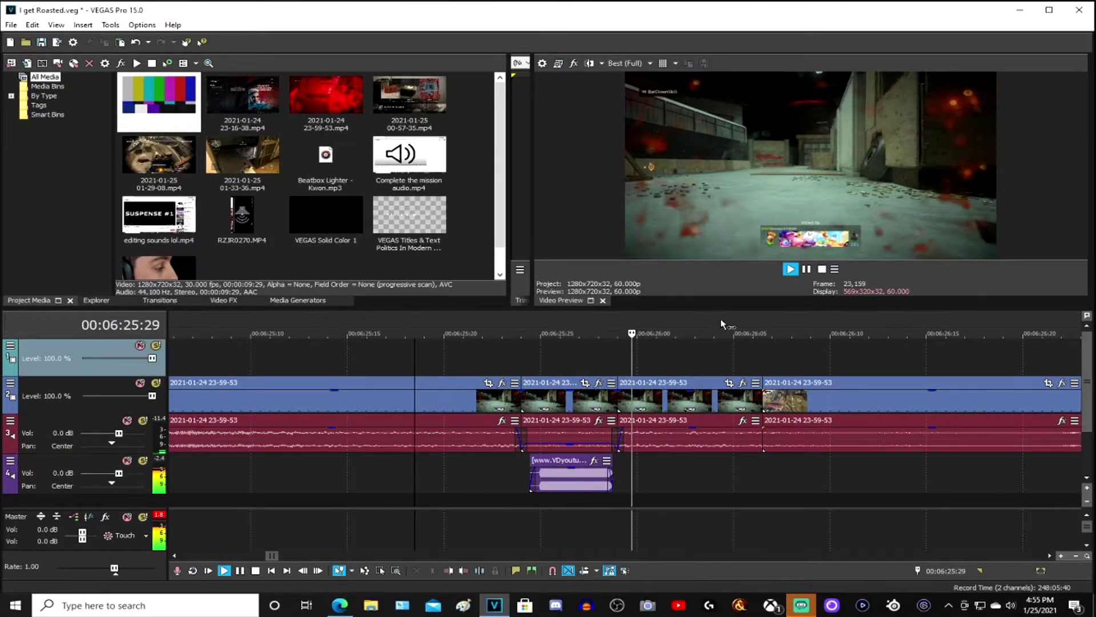
{"action": "left_click", "coordinate": [806, 270]}
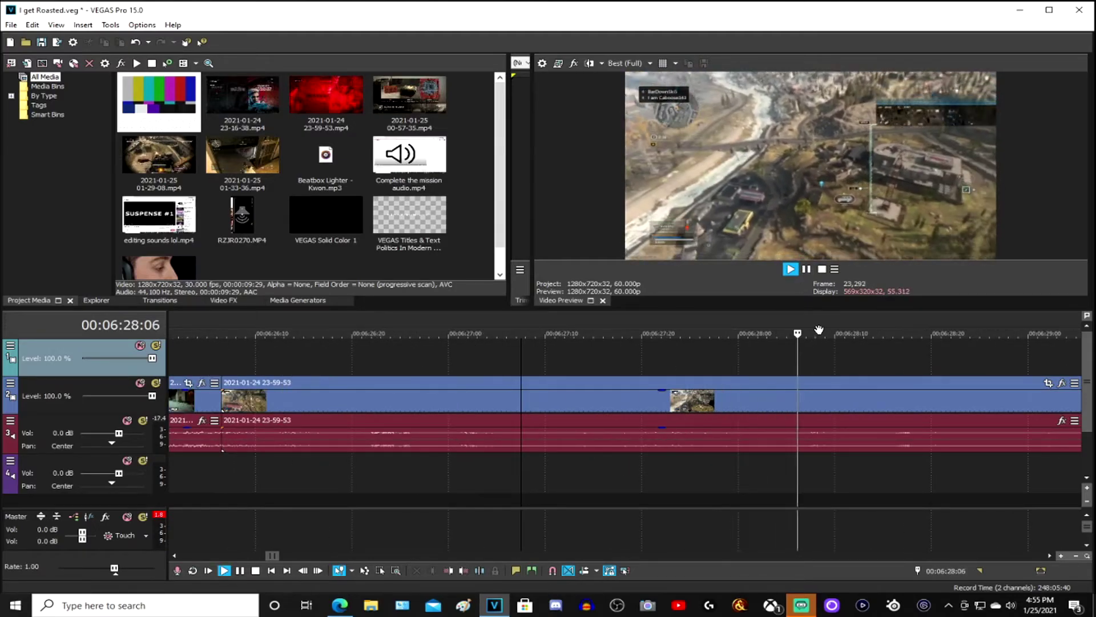
{"action": "scroll", "coordinate": [810, 399], "scroll_direction": "down", "scroll_amount": 6}
{"action": "scroll", "coordinate": [912, 536], "scroll_direction": "down", "scroll_amount": 5}
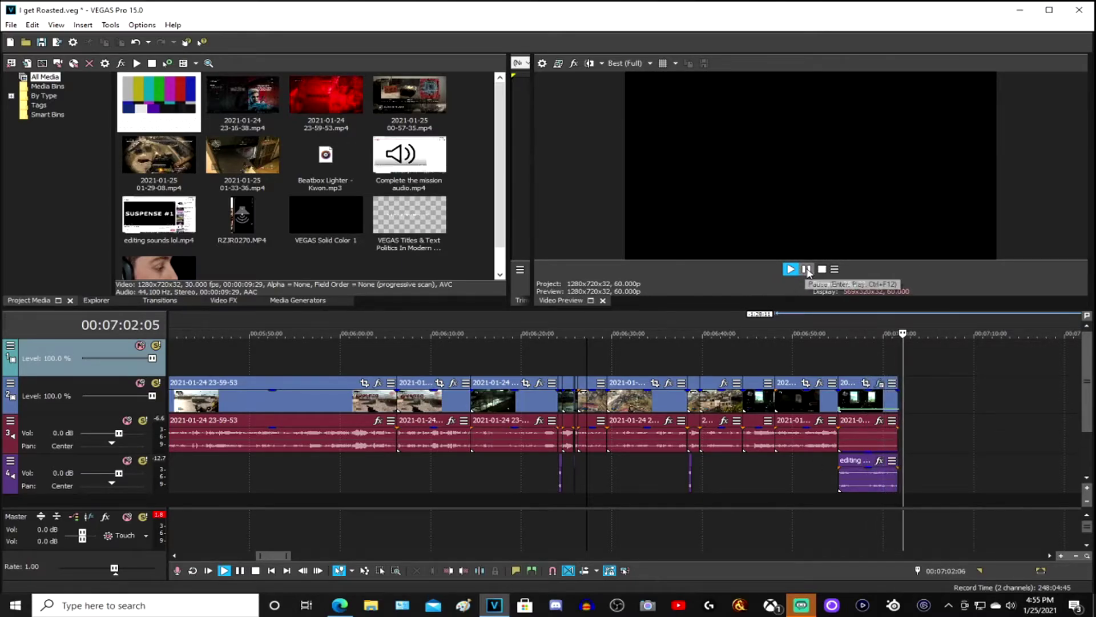
{"action": "left_click", "coordinate": [805, 269]}
{"action": "scroll", "coordinate": [996, 472], "scroll_direction": "down", "scroll_amount": 4}
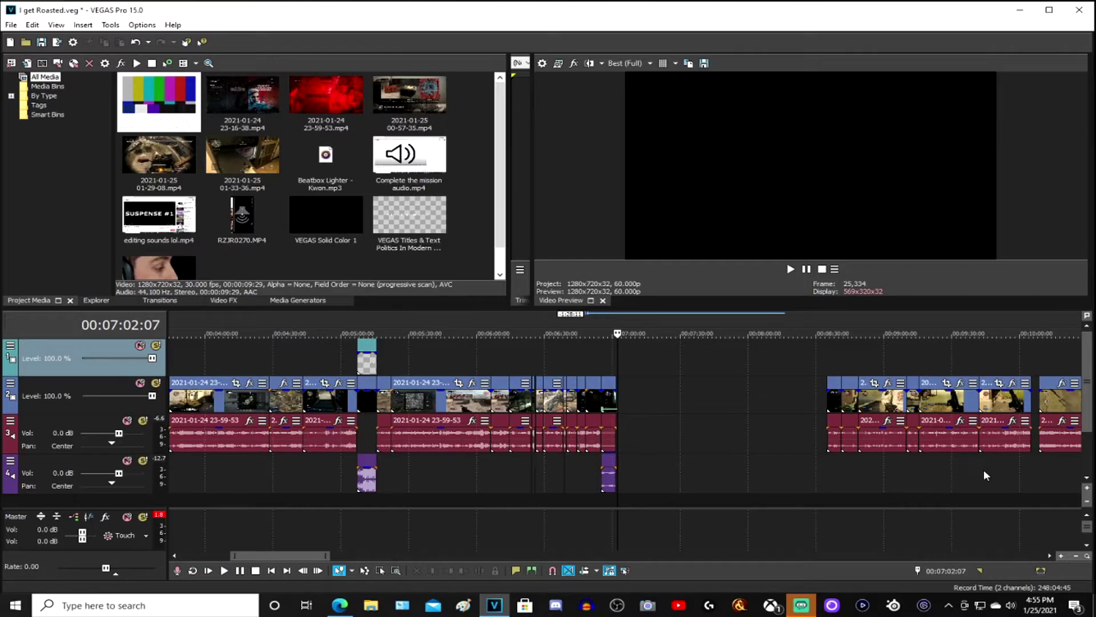
{"action": "scroll", "coordinate": [894, 480], "scroll_direction": "down", "scroll_amount": 2}
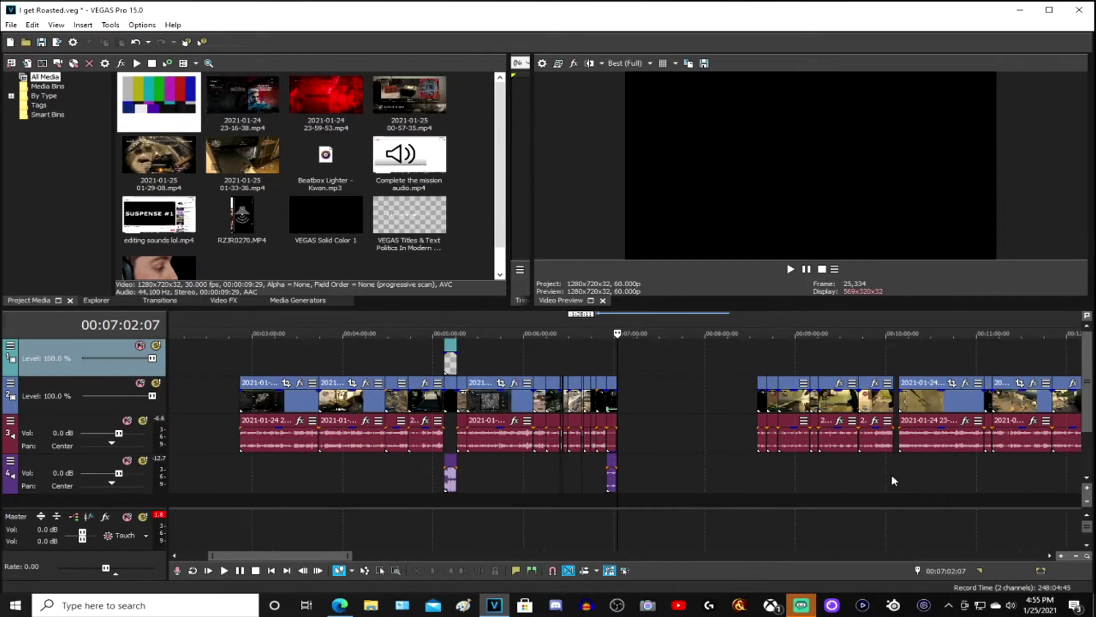
- Save the project
{"action": "left_click", "coordinate": [11, 24]}
{"action": "left_click", "coordinate": [34, 79]}
- Look over the whole timeline, examining the finished section and the remaining clip groups from about 00:08:34 onward
{"action": "scroll", "coordinate": [657, 490], "scroll_direction": "down", "scroll_amount": 5}
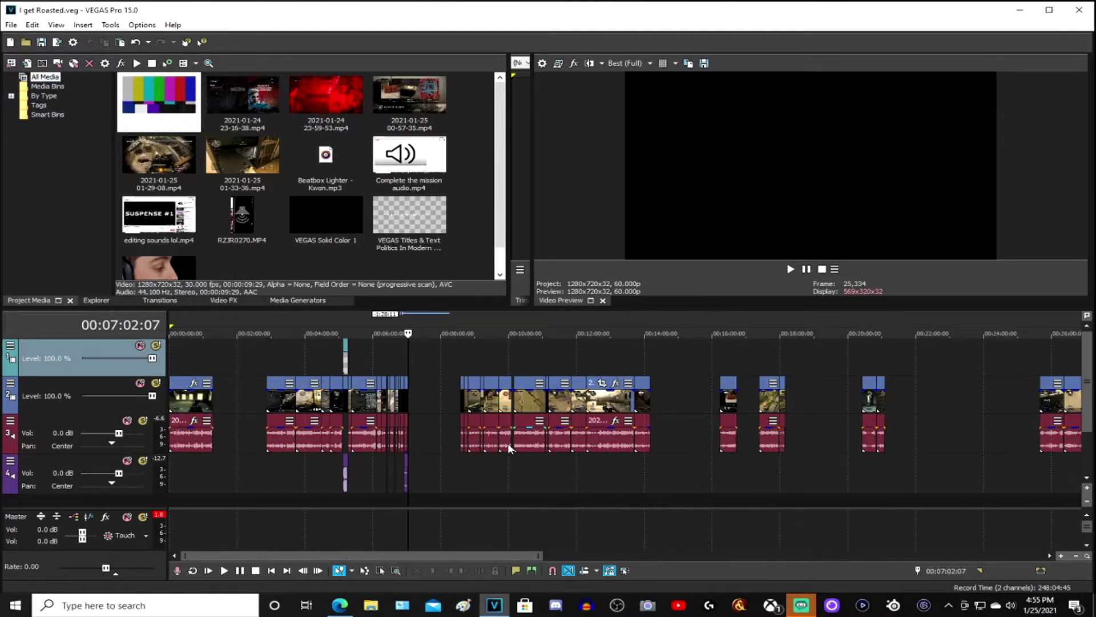
{"action": "scroll", "coordinate": [498, 442], "scroll_direction": "down", "scroll_amount": 4}
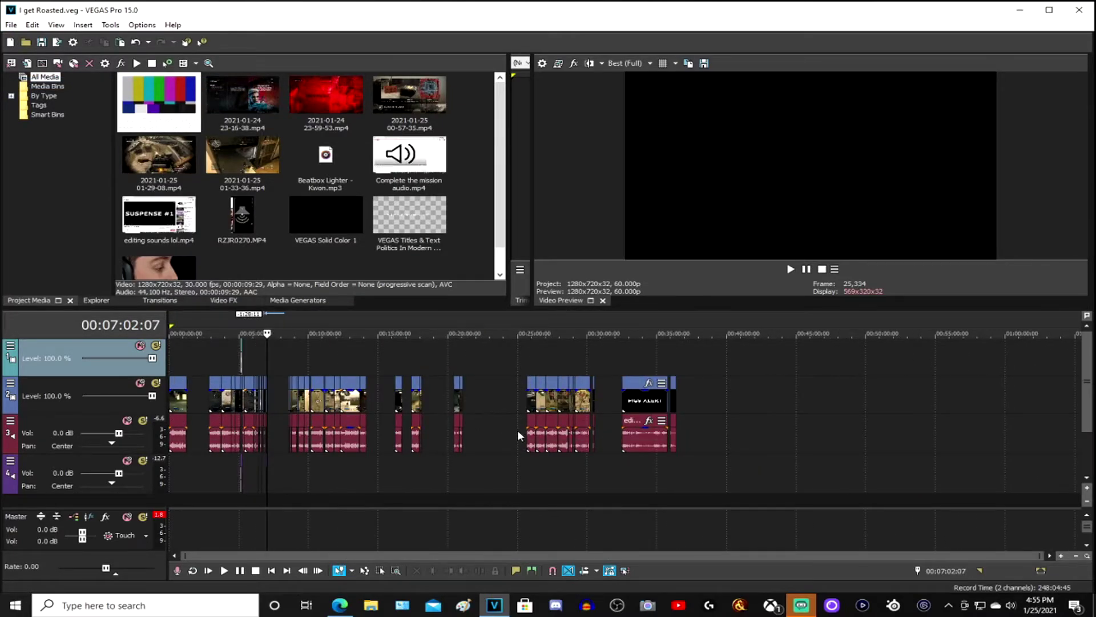
{"action": "scroll", "coordinate": [314, 403], "scroll_direction": "up", "scroll_amount": 8}
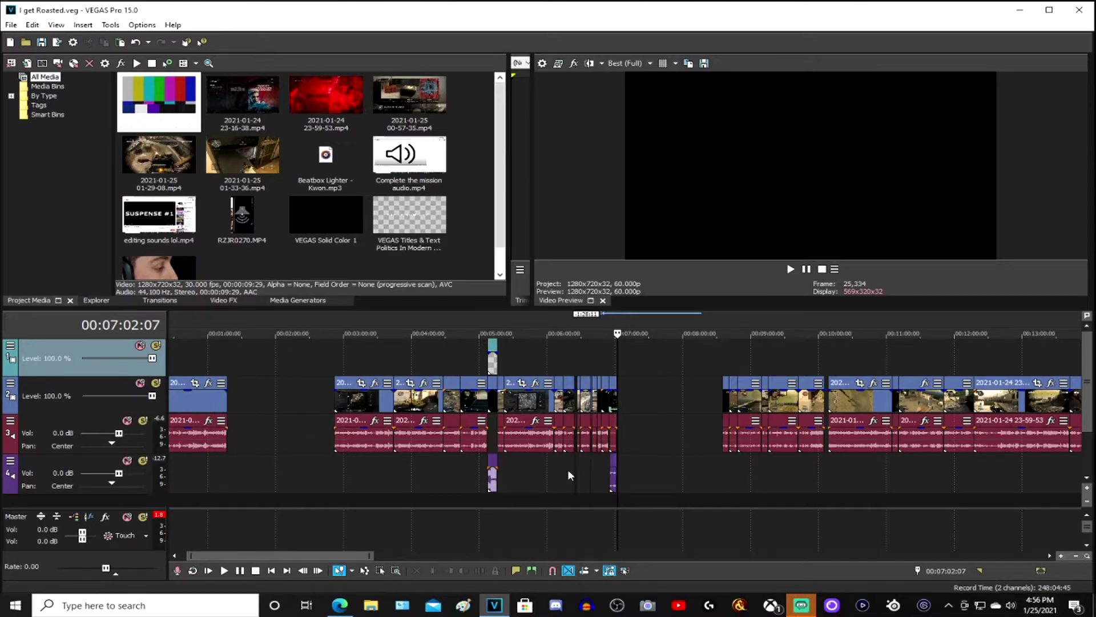
{"action": "scroll", "coordinate": [804, 457], "scroll_direction": "down", "scroll_amount": 2}
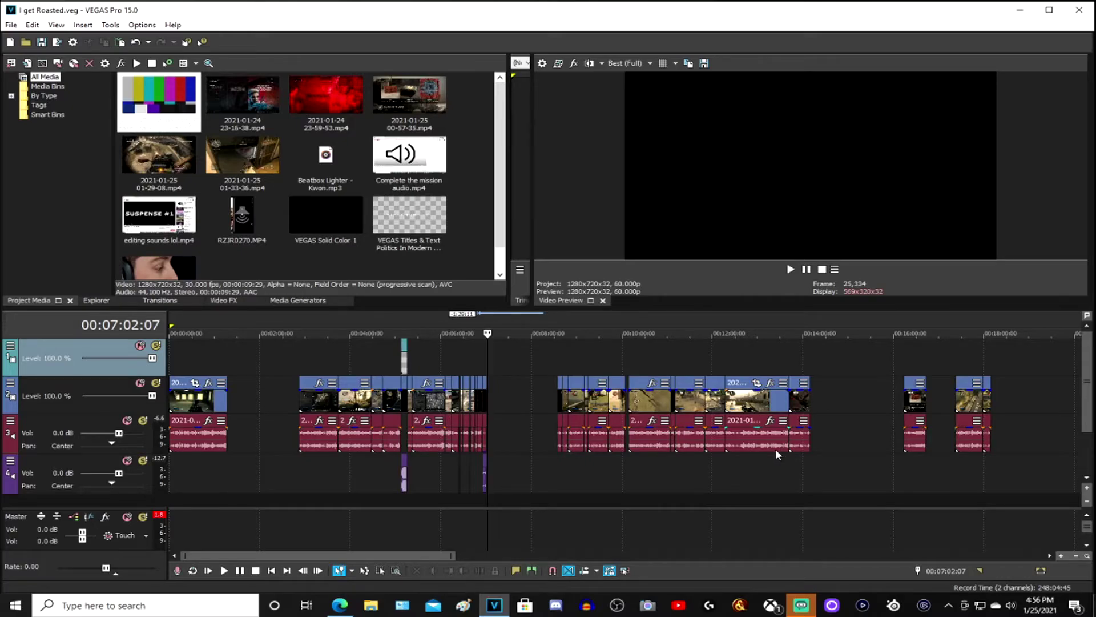
{"action": "scroll", "coordinate": [772, 449], "scroll_direction": "up", "scroll_amount": 2}
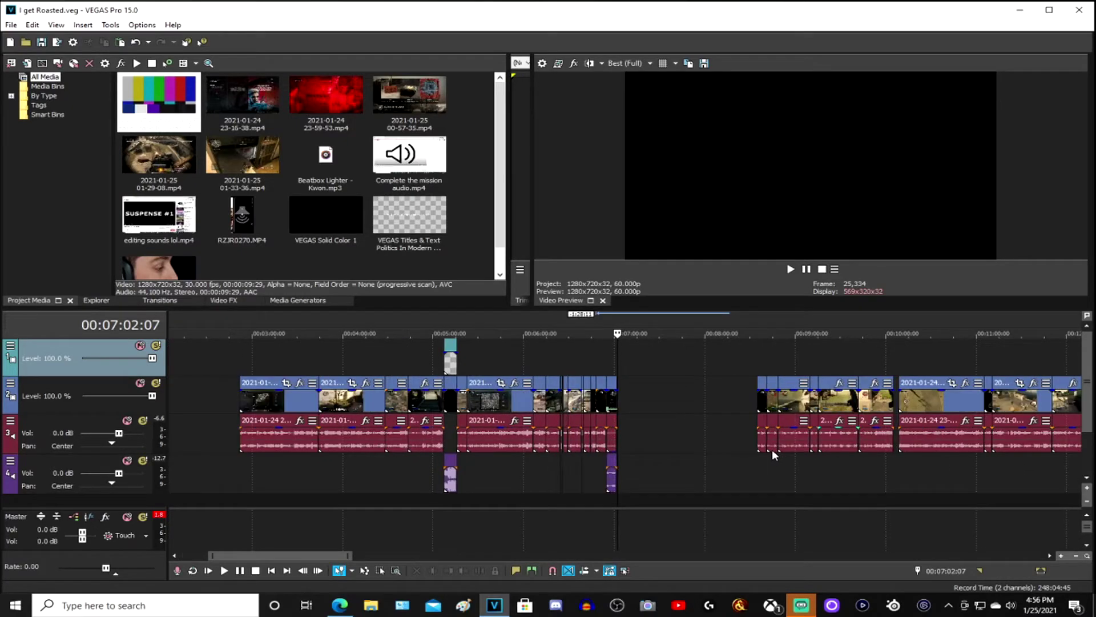
{"action": "left_click", "coordinate": [758, 403]}
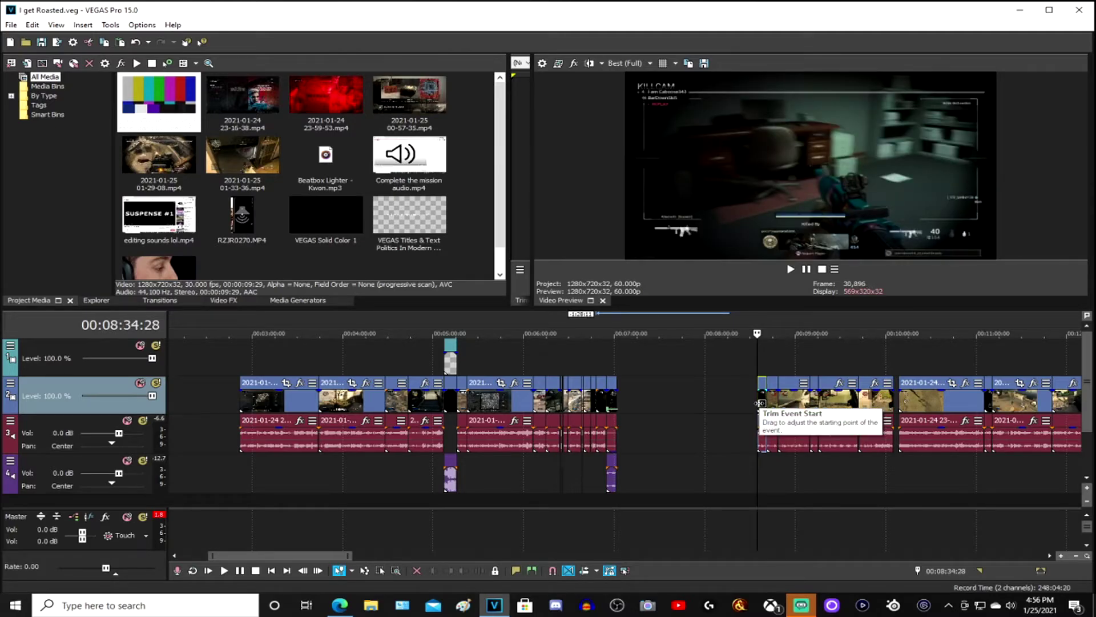
{"action": "scroll", "coordinate": [443, 464], "scroll_direction": "down", "scroll_amount": 2}
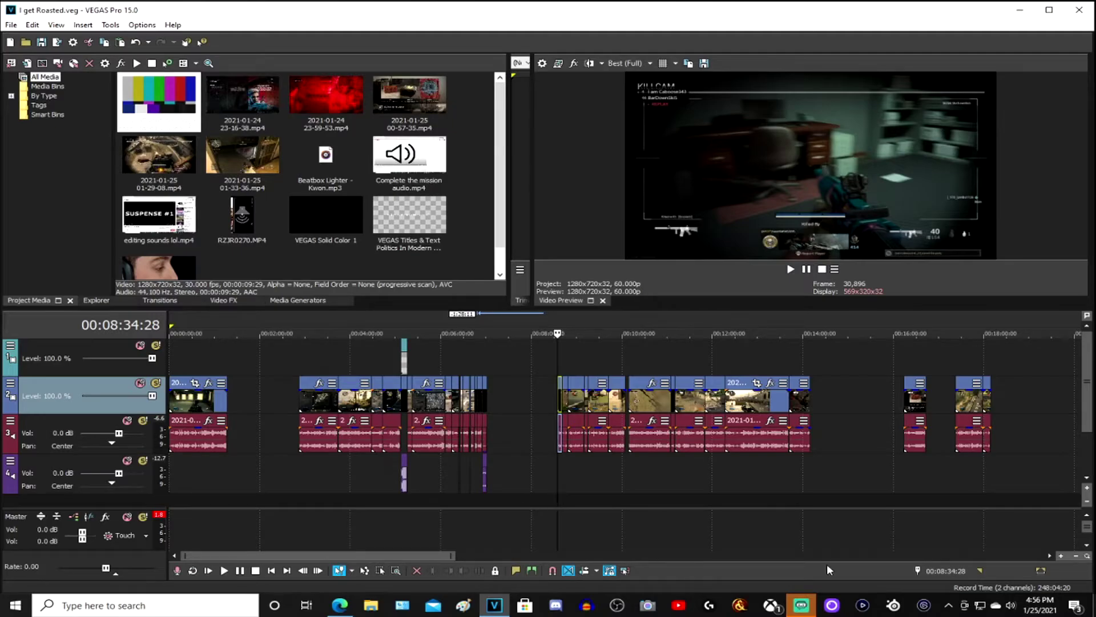
{"action": "scroll", "coordinate": [950, 536], "scroll_direction": "up", "scroll_amount": 2}
{"action": "scroll", "coordinate": [950, 536], "scroll_direction": "up", "scroll_amount": 1}
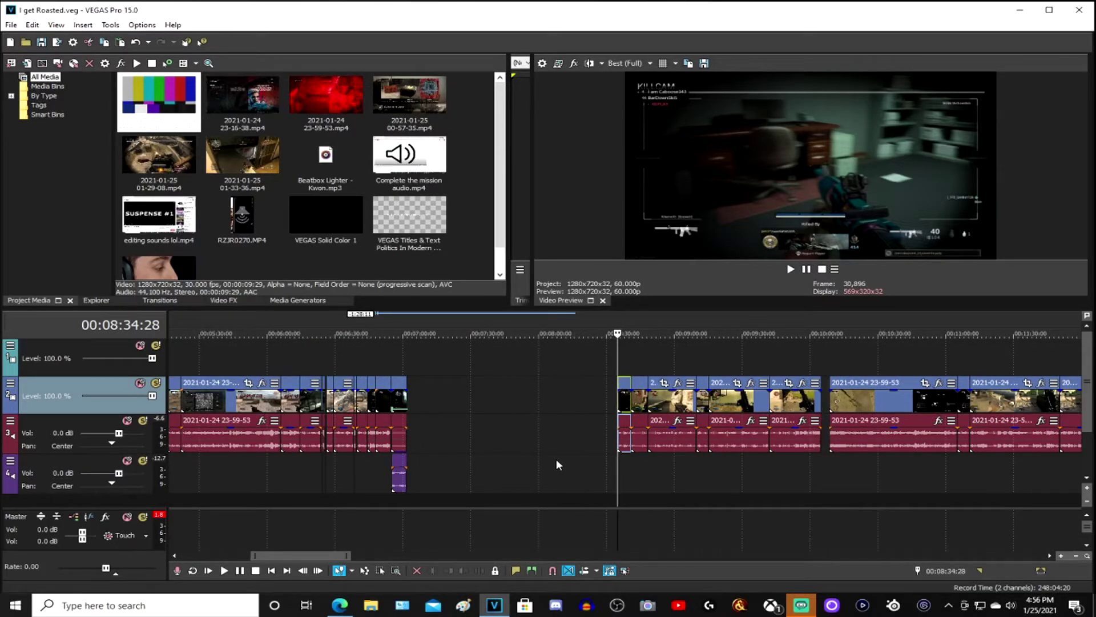
{"action": "scroll", "coordinate": [546, 456], "scroll_direction": "down", "scroll_amount": 1}
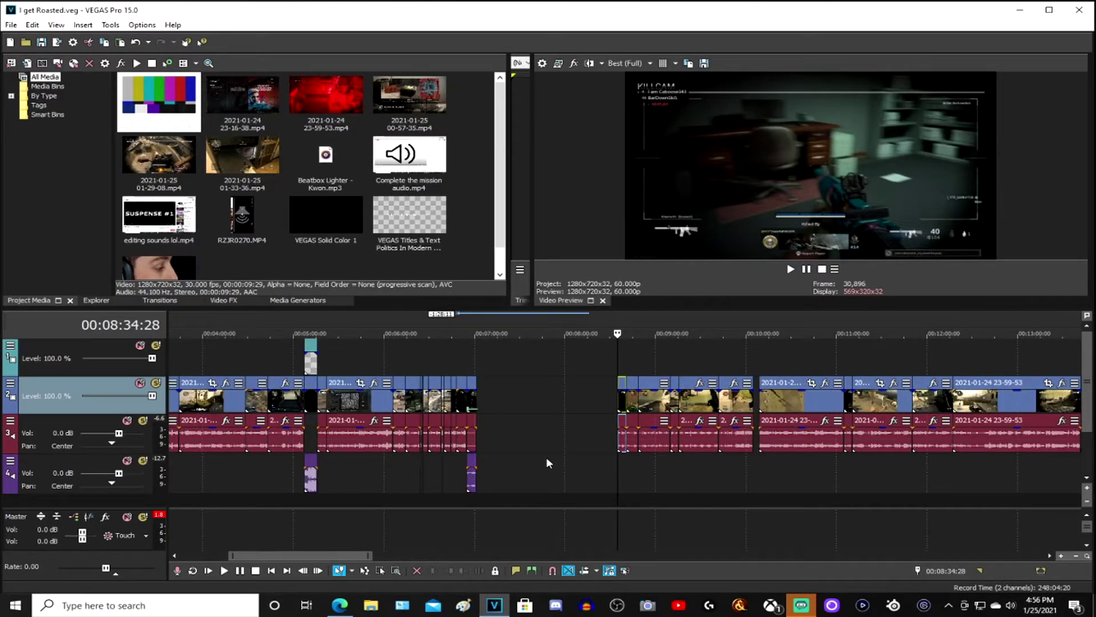
{"action": "scroll", "coordinate": [463, 432], "scroll_direction": "down", "scroll_amount": 1}
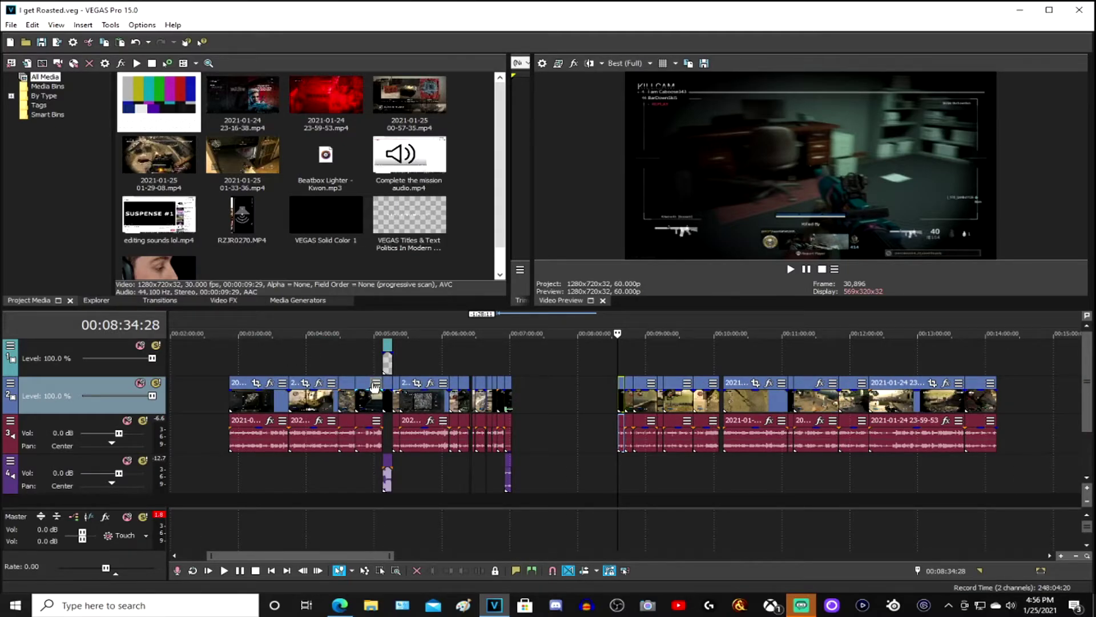
{"action": "scroll", "coordinate": [481, 389], "scroll_direction": "down", "scroll_amount": 1}
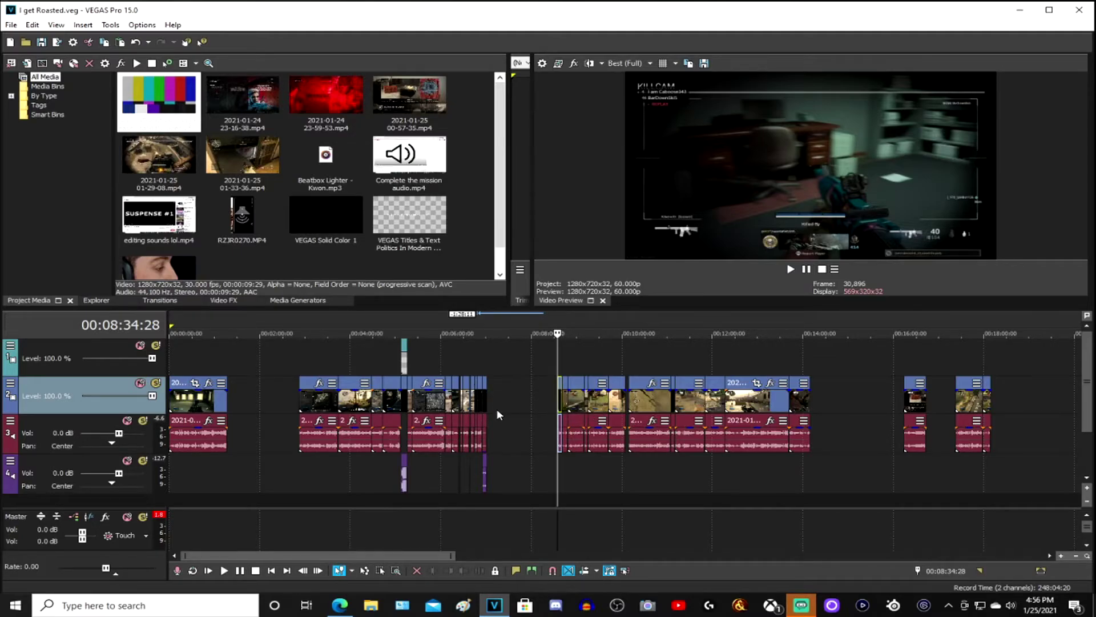
{"action": "scroll", "coordinate": [504, 411], "scroll_direction": "up", "scroll_amount": 1}
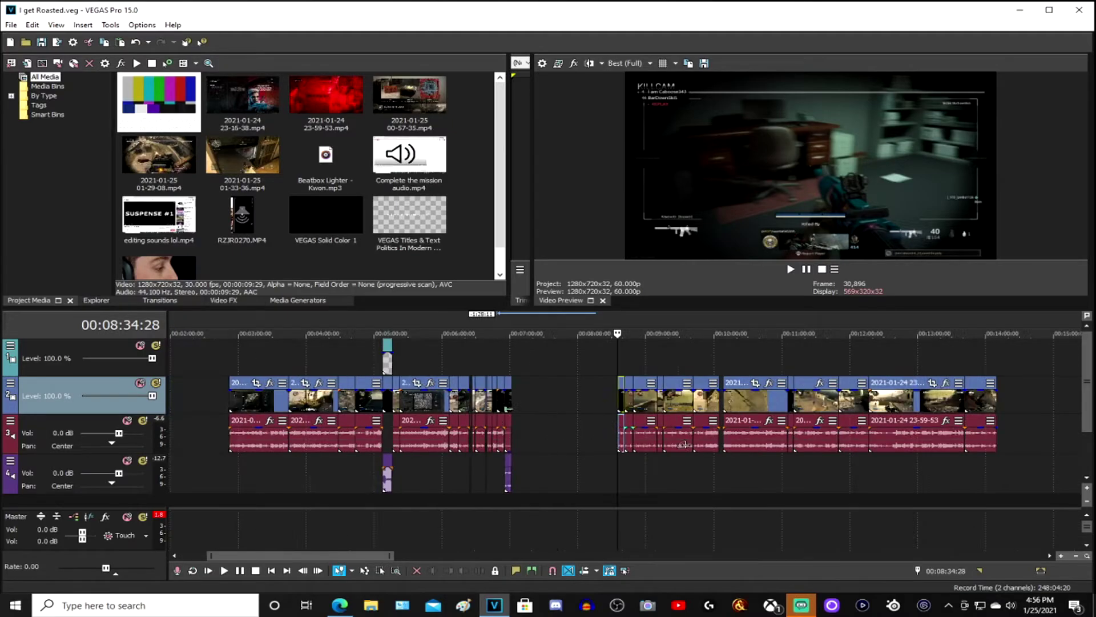
- Try an audio fade-in of about 2.5 seconds on the first clip after the gap, at 00:08:34, and play it
{"action": "scroll", "coordinate": [848, 478], "scroll_direction": "up", "scroll_amount": 3}
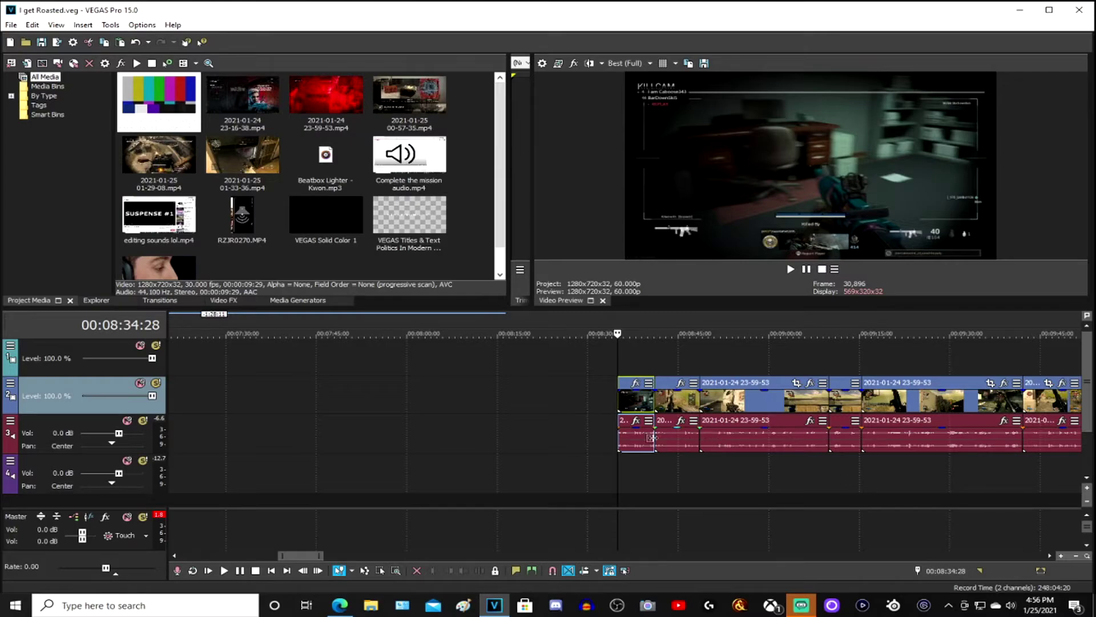
{"action": "scroll", "coordinate": [620, 431], "scroll_direction": "up", "scroll_amount": 5}
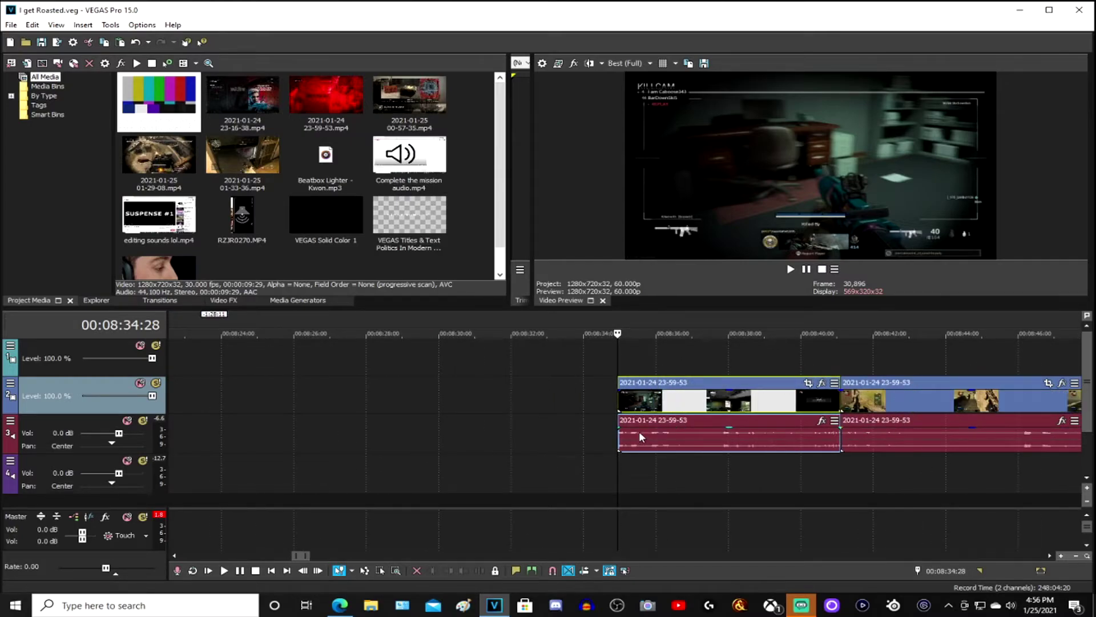
{"action": "left_click_drag", "start_coordinate": [618, 428], "coordinate": [709, 432]}
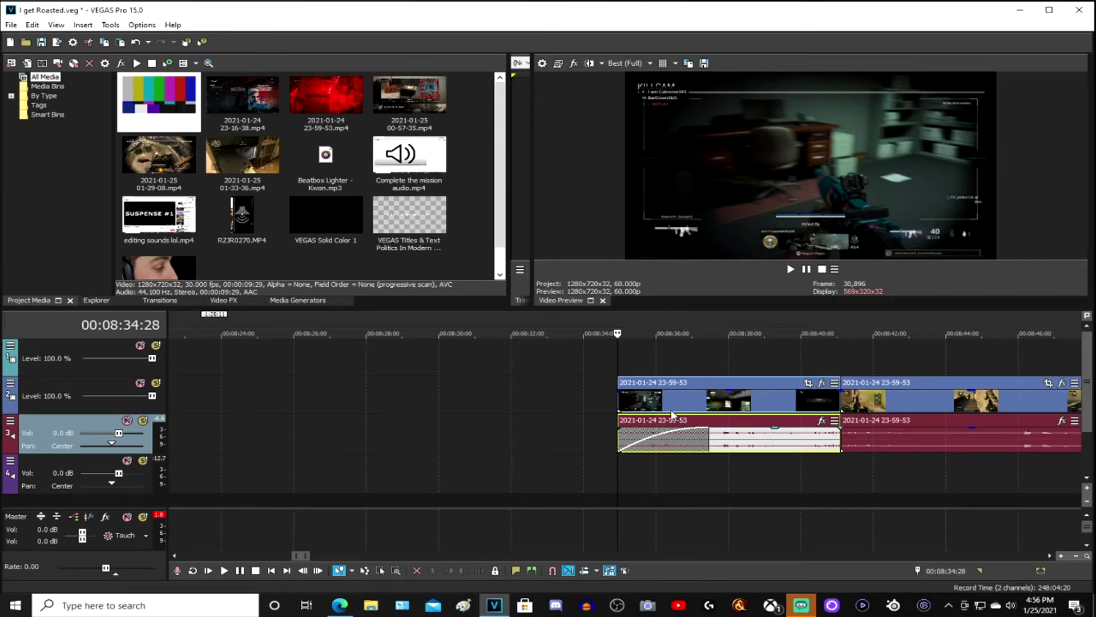
{"action": "key", "text": "space"}
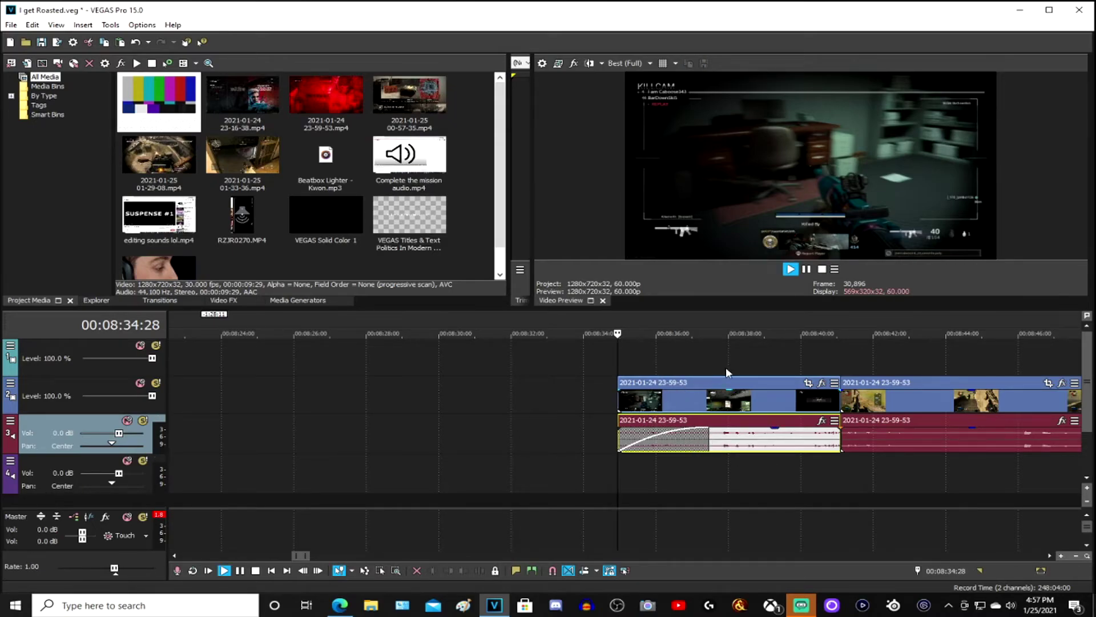
{"action": "left_click", "coordinate": [806, 269]}
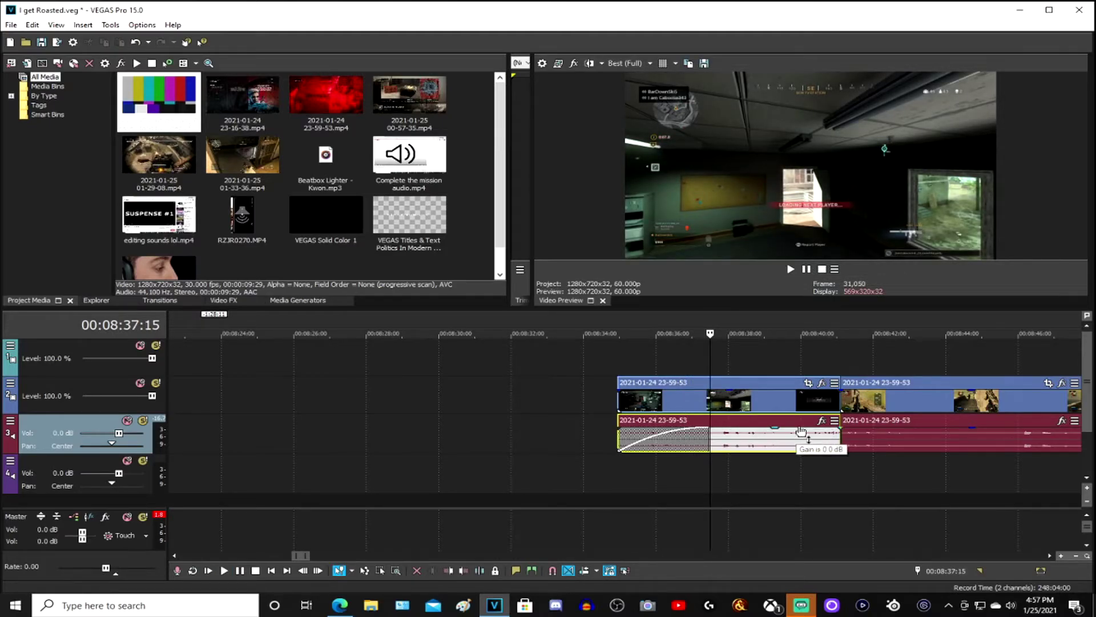
- Undo the audio fade edits on the first two clips after the gap
{"action": "left_click", "coordinate": [838, 427]}
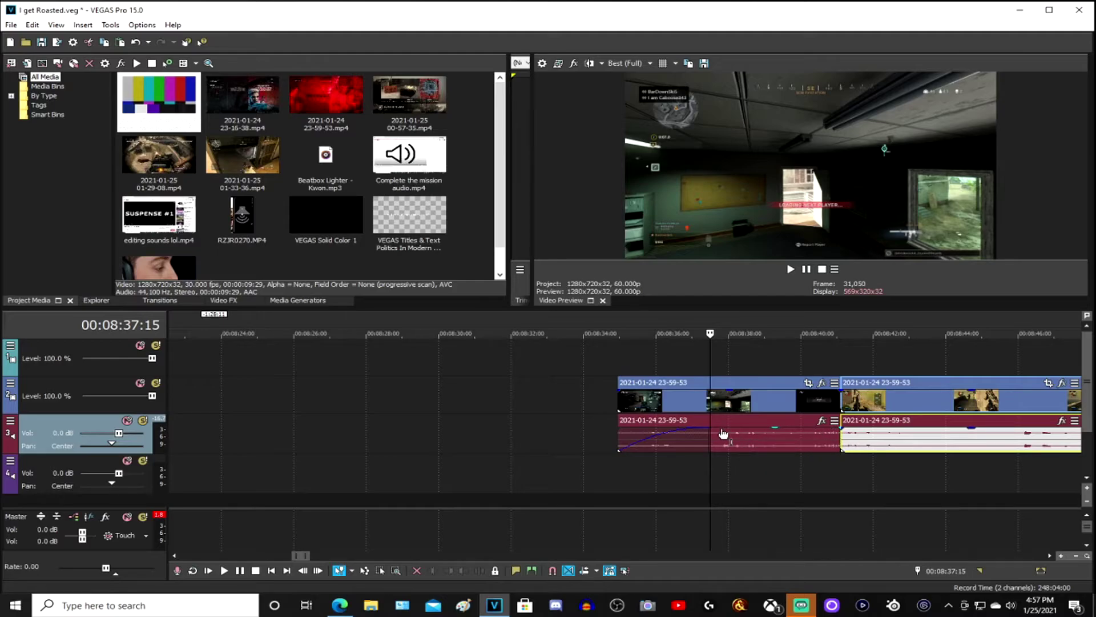
{"action": "left_click", "coordinate": [135, 42]}
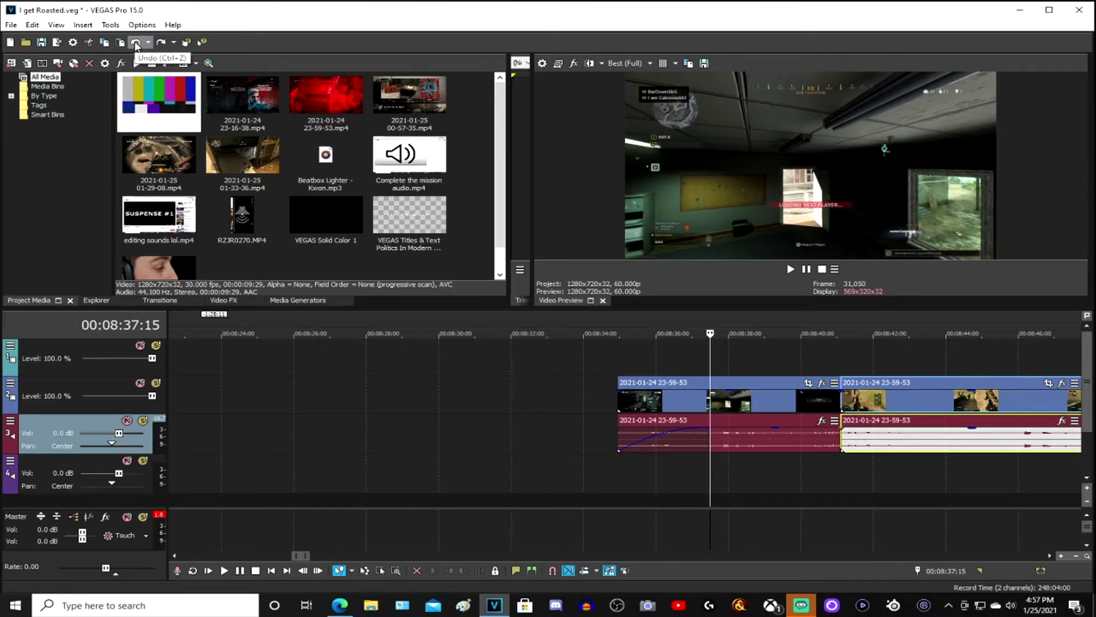
{"action": "left_click", "coordinate": [135, 43]}
- Save the project in its current state
{"action": "scroll", "coordinate": [919, 464], "scroll_direction": "down", "scroll_amount": 6}
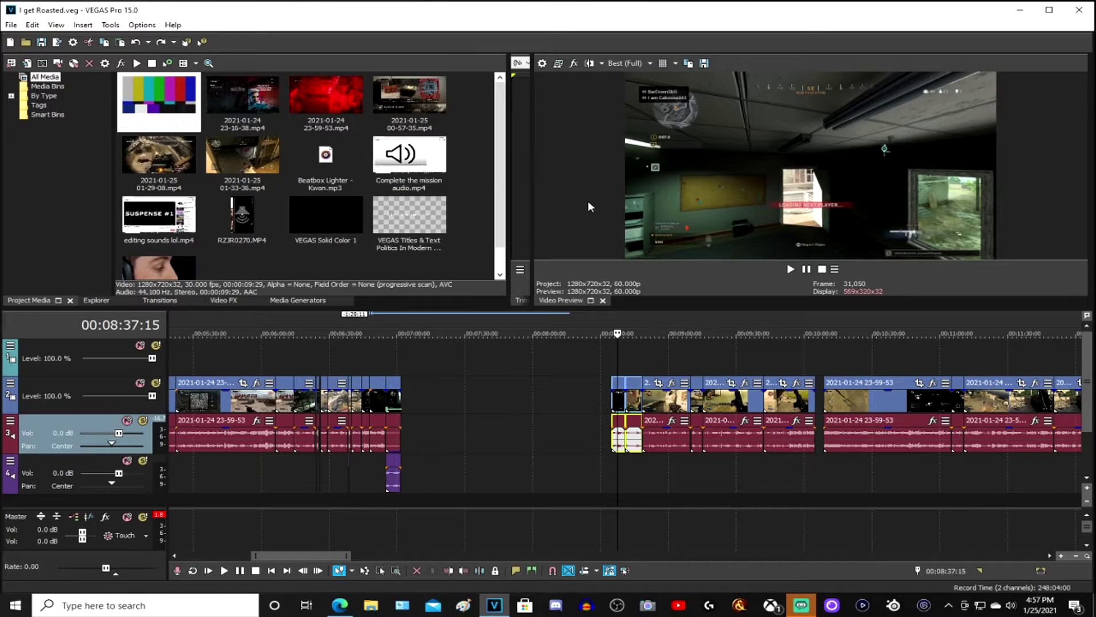
{"action": "left_click", "coordinate": [12, 26]}
{"action": "left_click", "coordinate": [41, 83]}
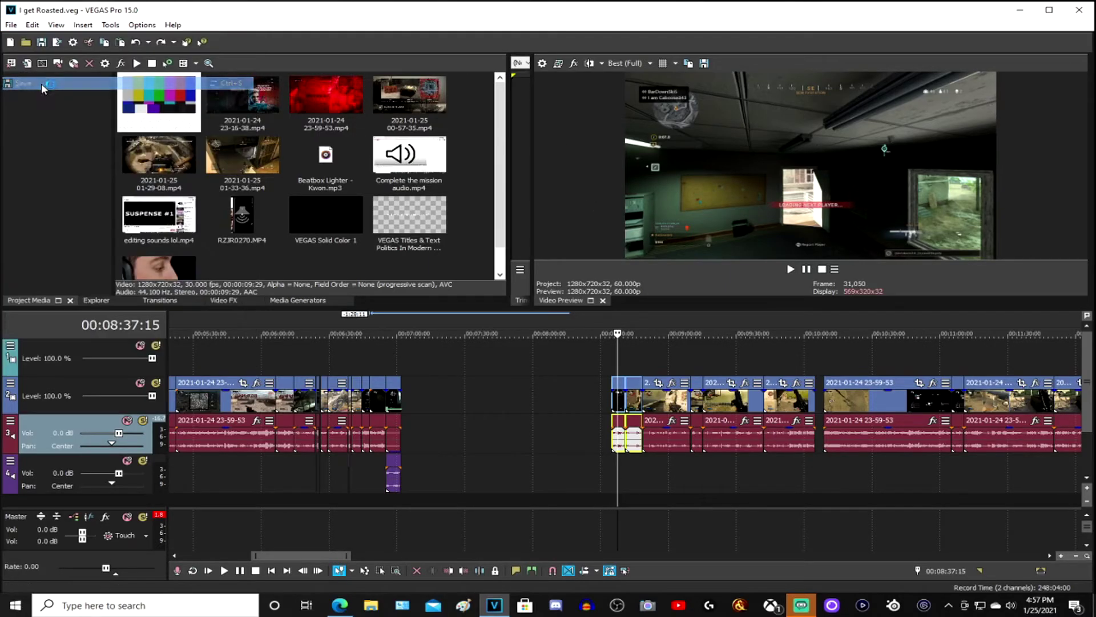
- Examine the Render As settings for the Sony AVC/MVC "youtube" template and close them without rendering
{"action": "left_click", "coordinate": [16, 27]}
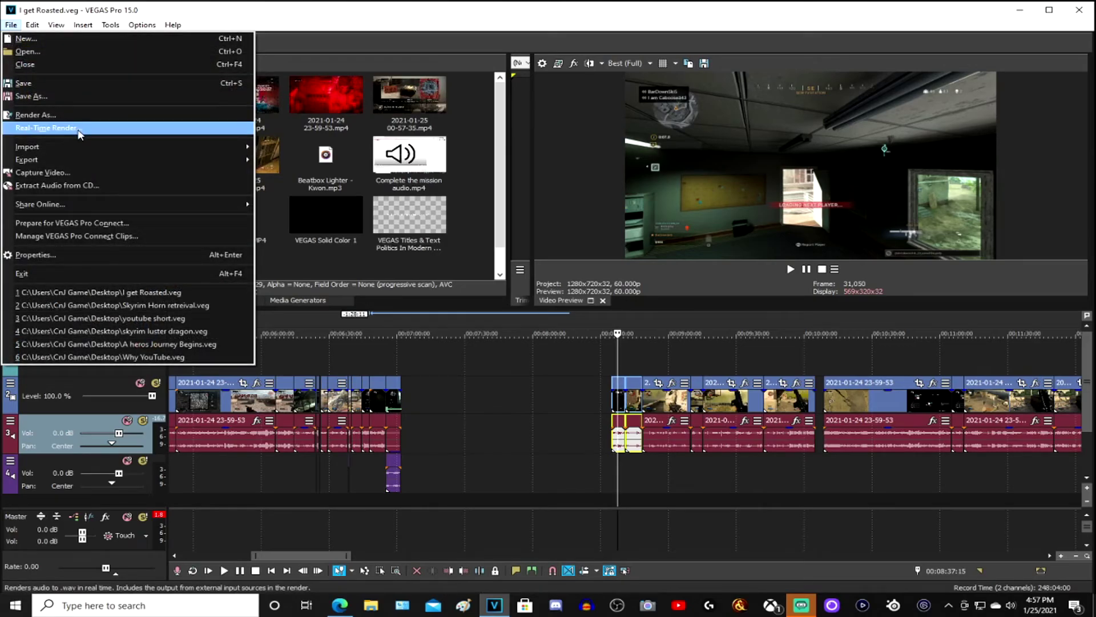
{"action": "left_click", "coordinate": [72, 118]}
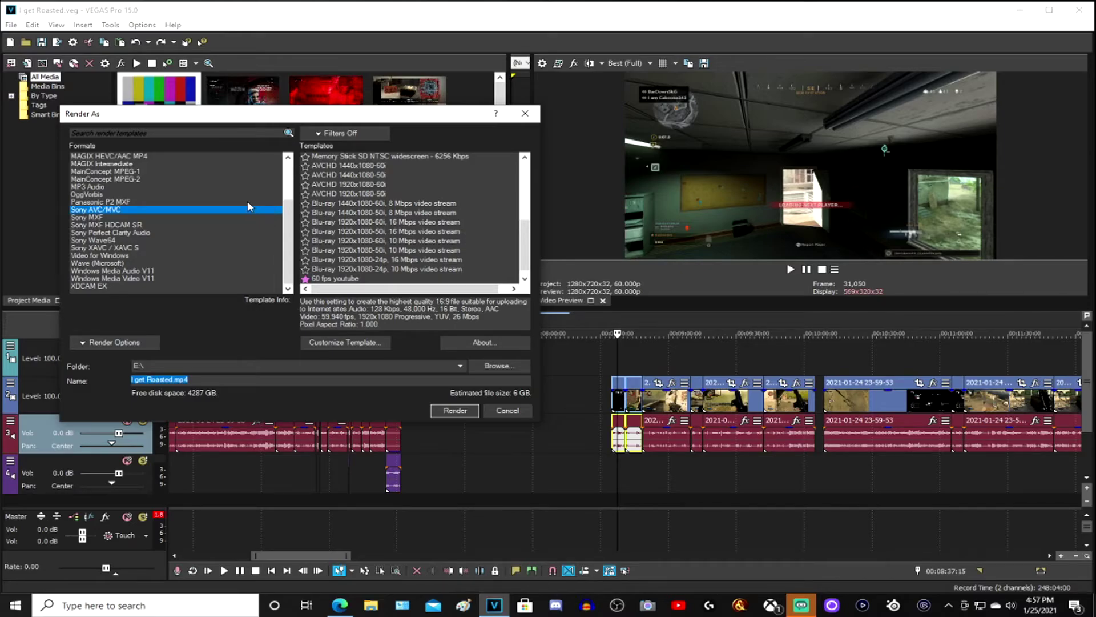
{"action": "scroll", "coordinate": [357, 232], "scroll_direction": "down", "scroll_amount": 1}
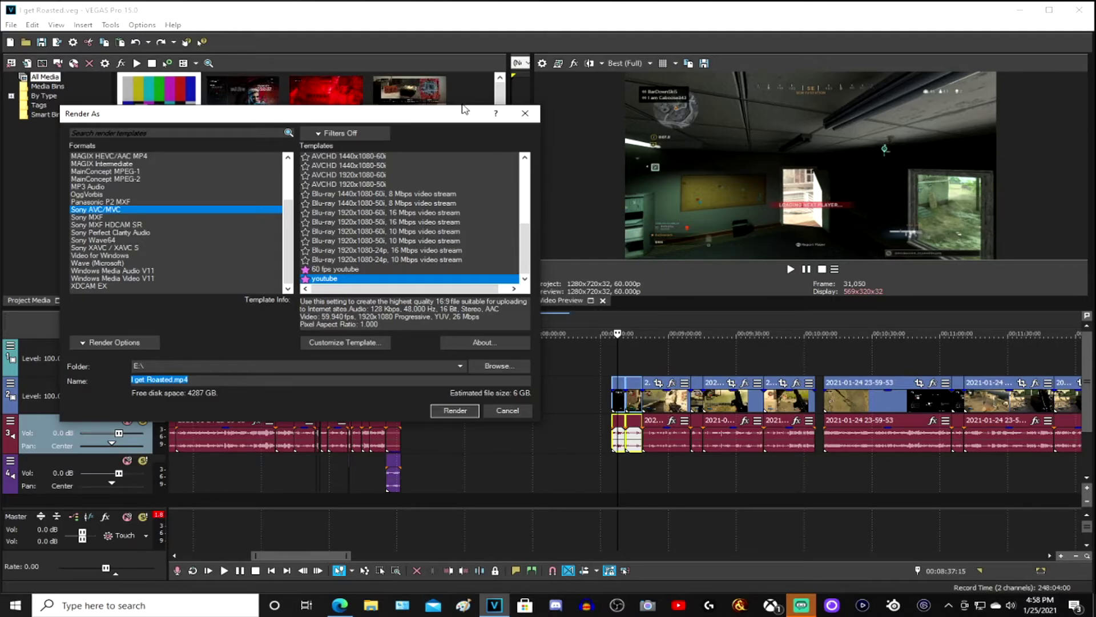
{"action": "left_click_drag", "start_coordinate": [456, 116], "coordinate": [412, 117]}
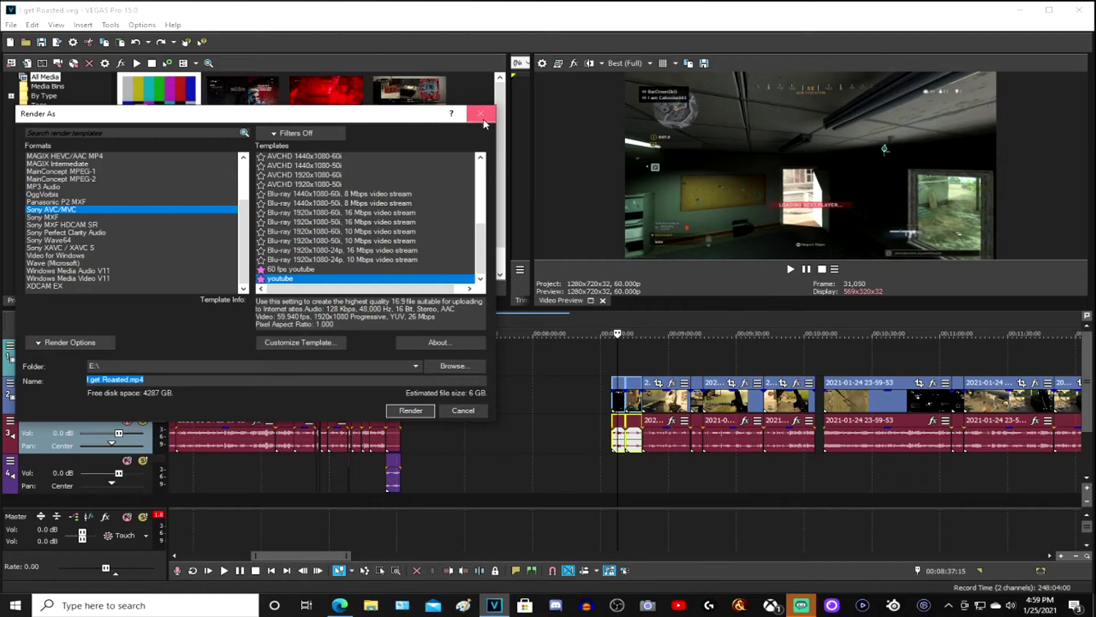
{"action": "left_click", "coordinate": [473, 413]}
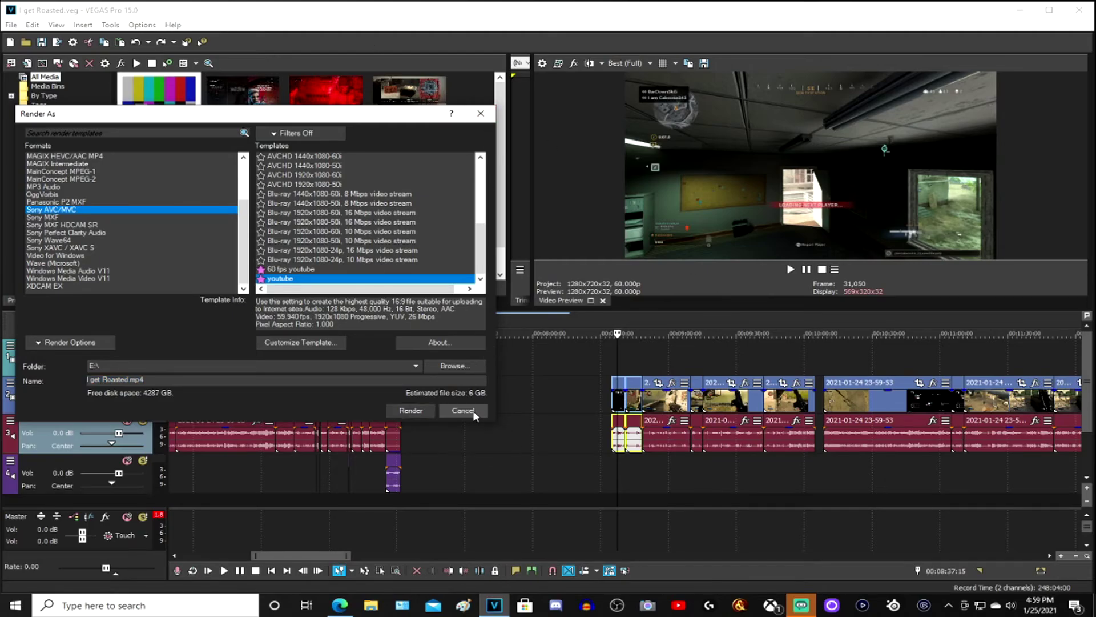
{"action": "scroll", "coordinate": [653, 421], "scroll_direction": "down", "scroll_amount": 2}
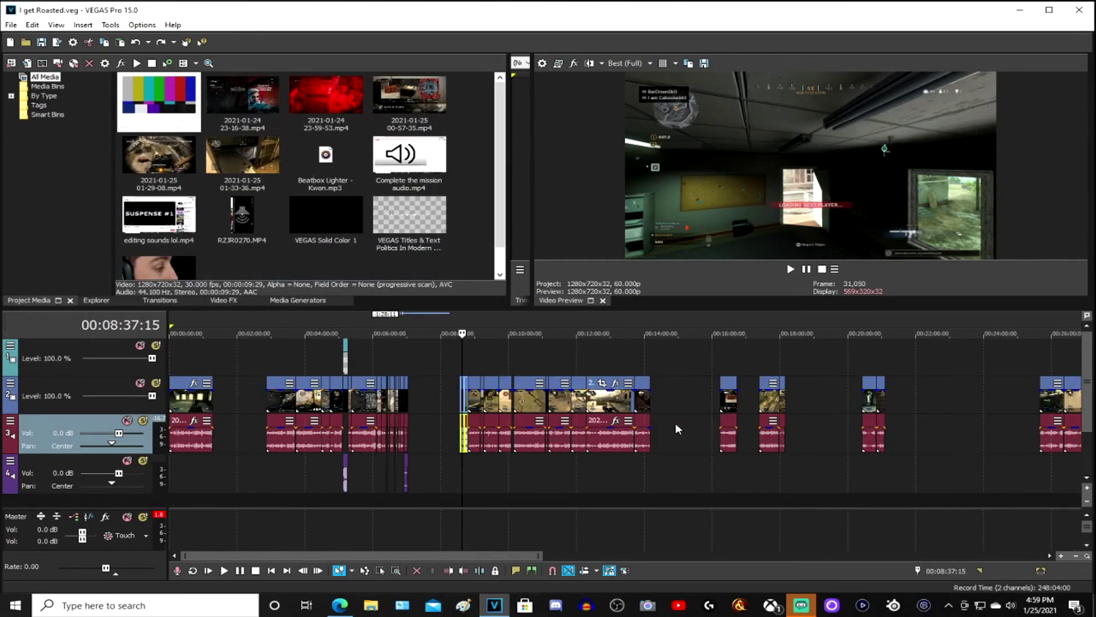
{"action": "scroll", "coordinate": [530, 458], "scroll_direction": "down", "scroll_amount": 3}
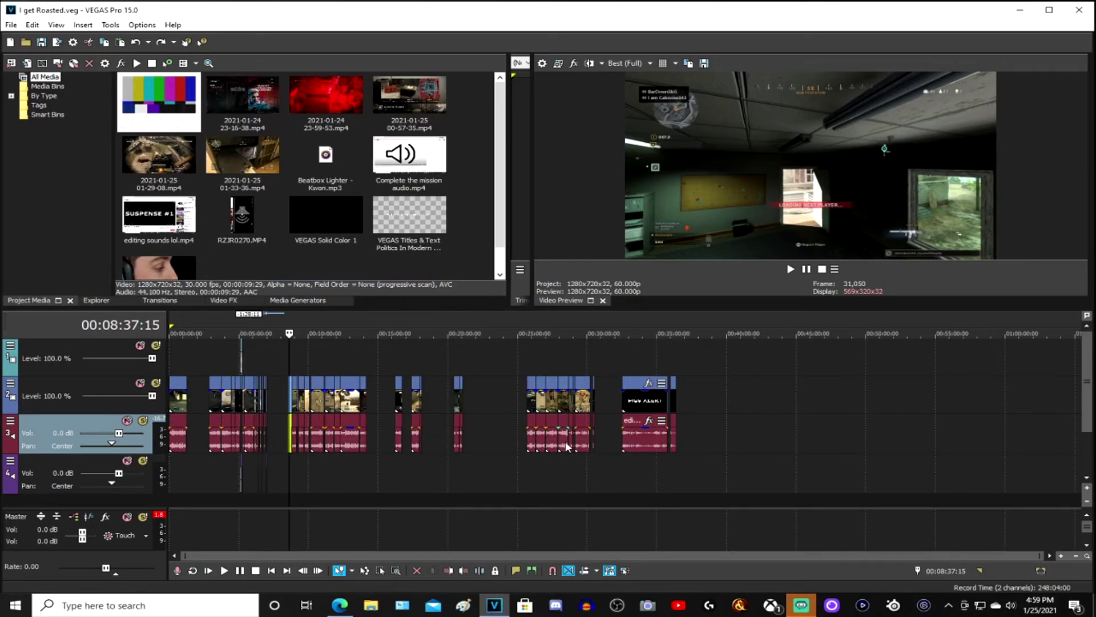
{"action": "scroll", "coordinate": [565, 444], "scroll_direction": "up", "scroll_amount": 3}
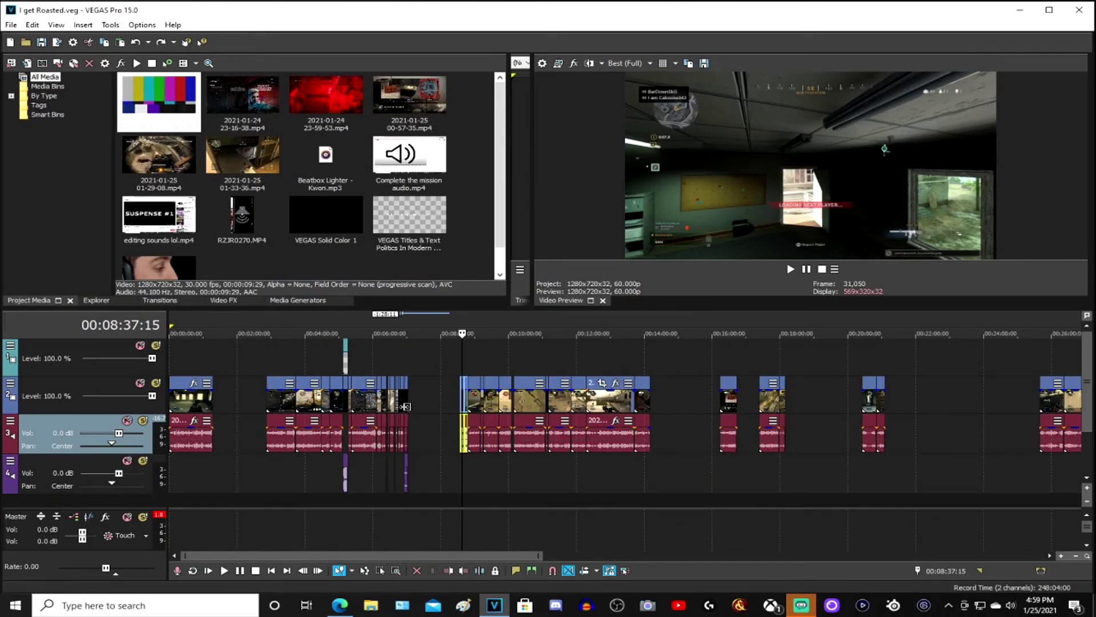
{"action": "scroll", "coordinate": [408, 409], "scroll_direction": "up", "scroll_amount": 1}
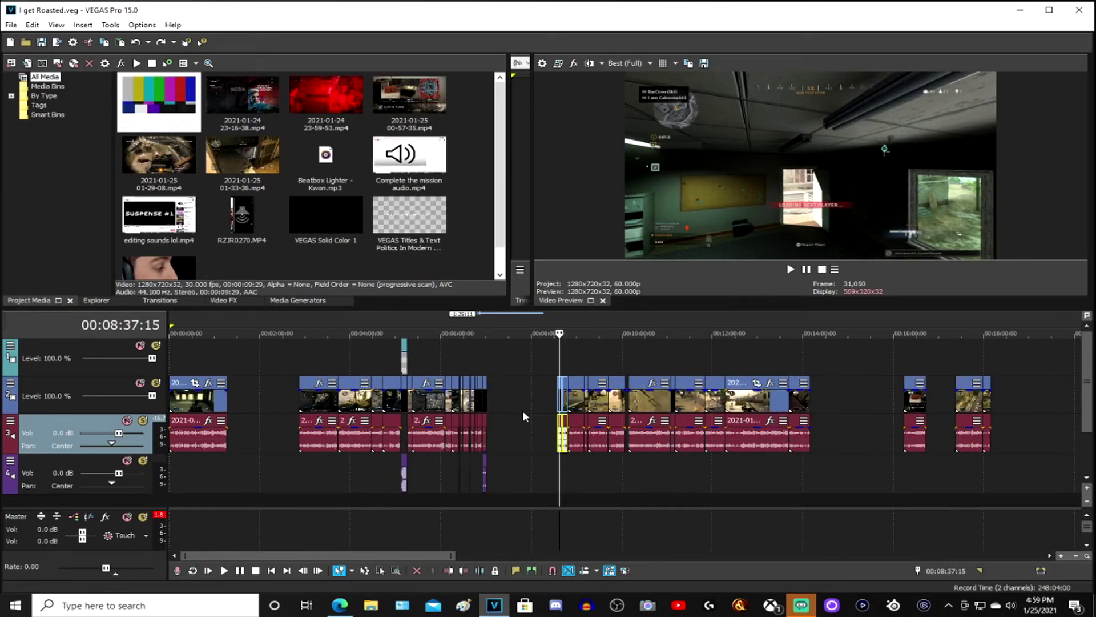
{"action": "scroll", "coordinate": [967, 422], "scroll_direction": "down", "scroll_amount": 4}
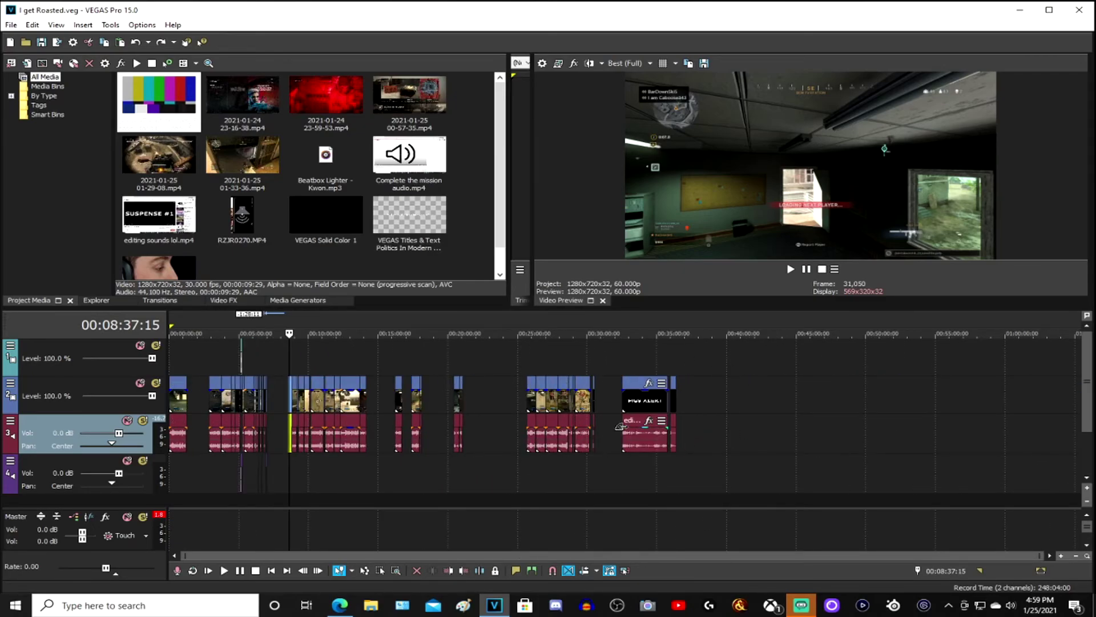
- Switch to the web browser and open the channel dashboard in YouTube Studio
{"action": "left_click", "coordinate": [1029, 17]}
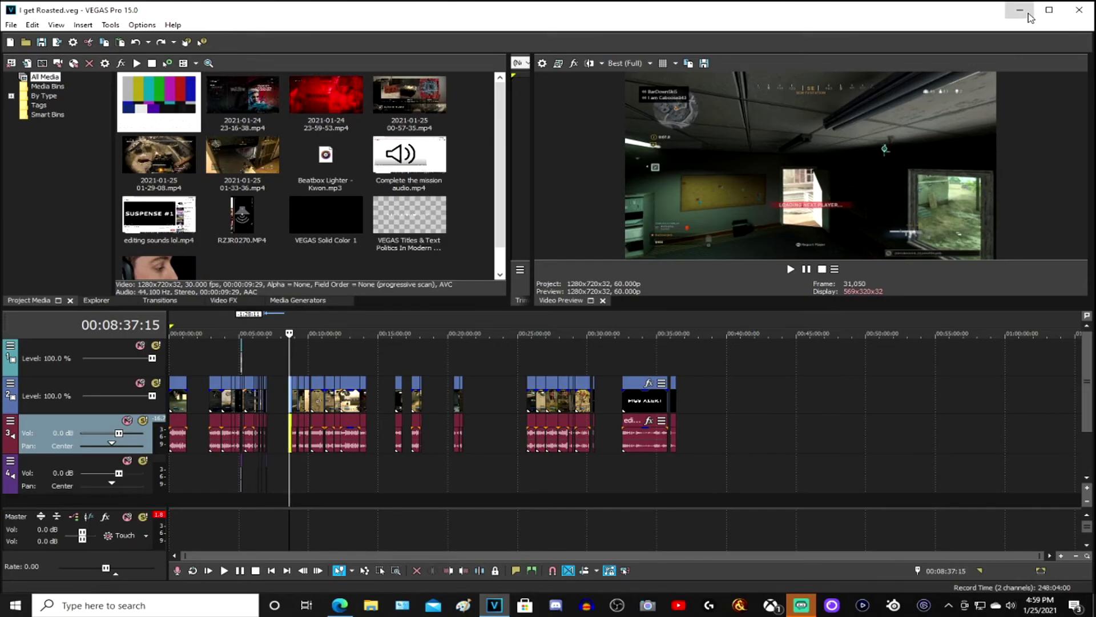
{"action": "left_click", "coordinate": [340, 604]}
{"action": "left_click", "coordinate": [988, 253]}
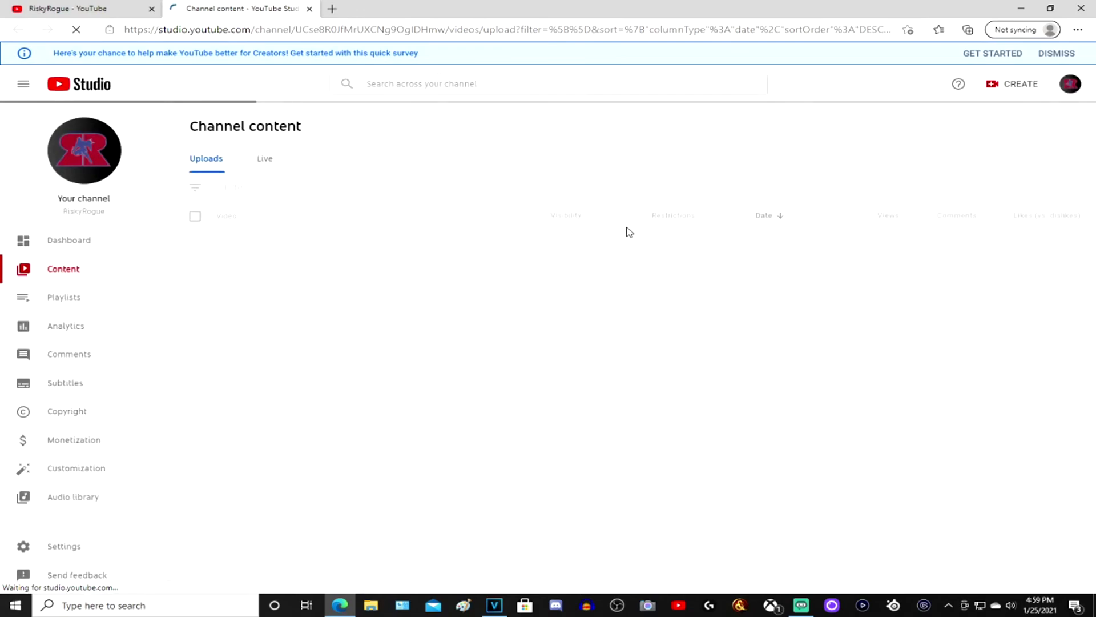
{"action": "left_click", "coordinate": [108, 256]}
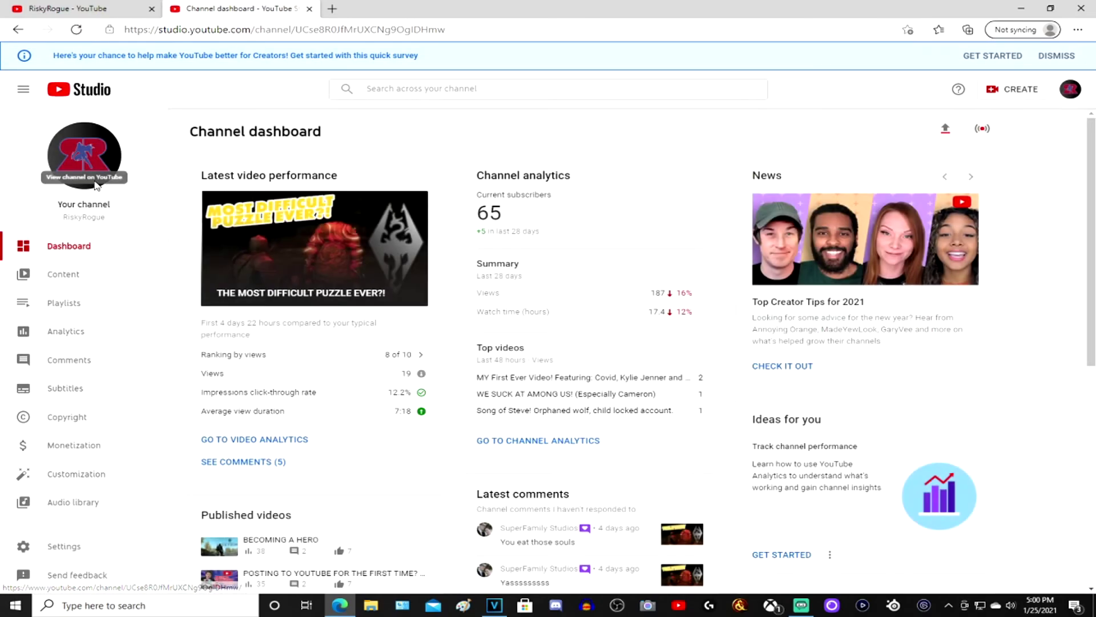